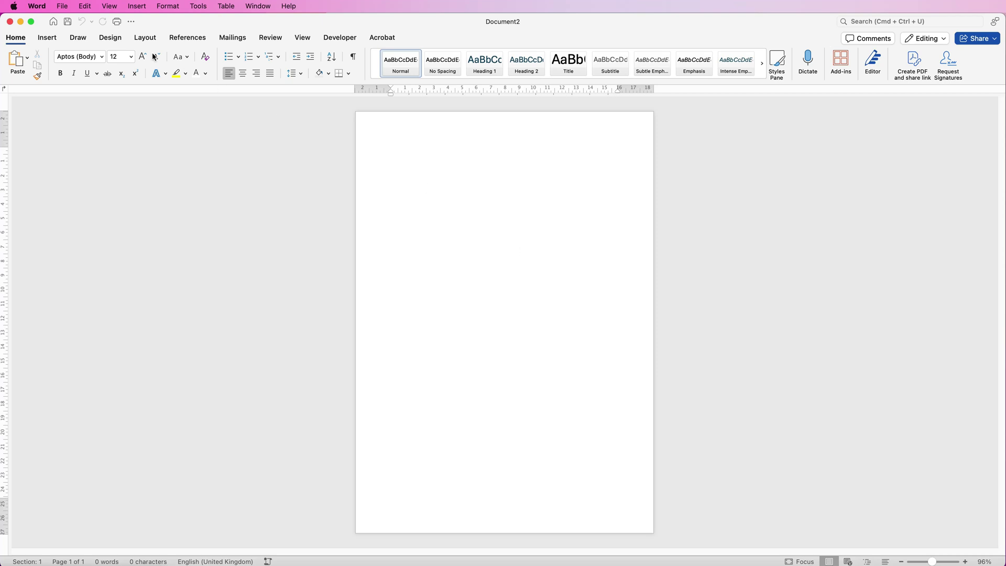
- Switch the page to landscape orientation and add a blank line at the top
click(144, 39)
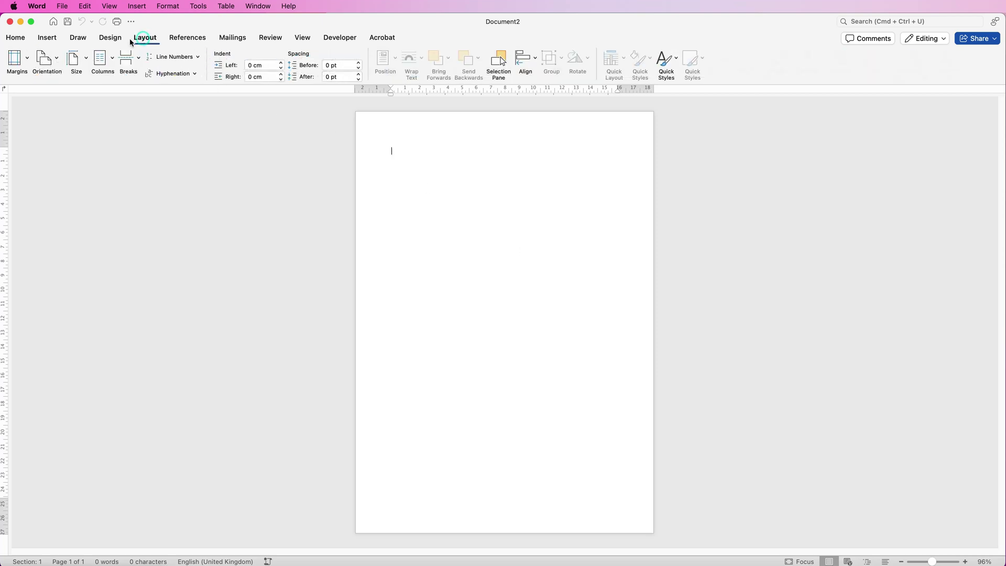
click(57, 61)
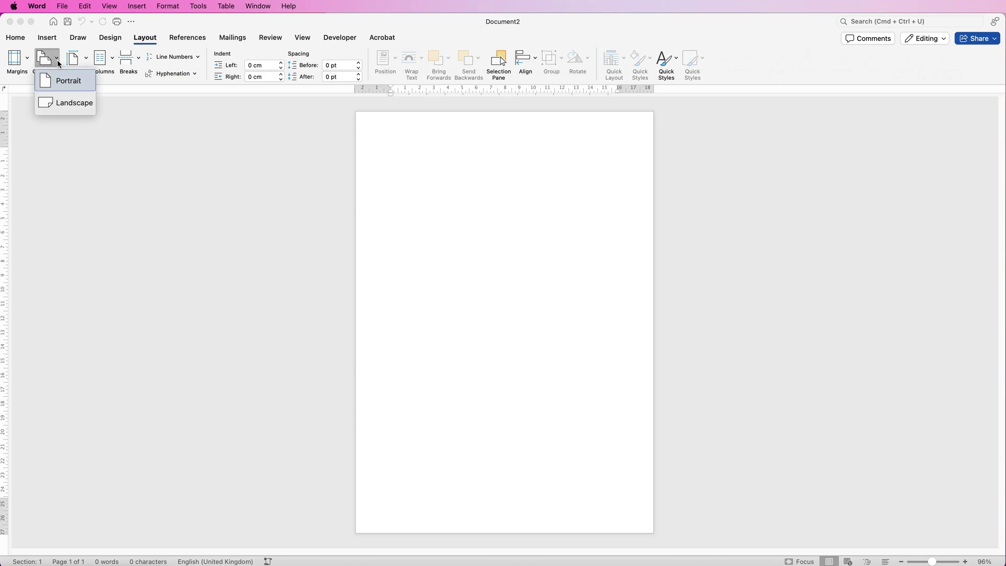
click(63, 105)
scroll(251, 225, up, 3)
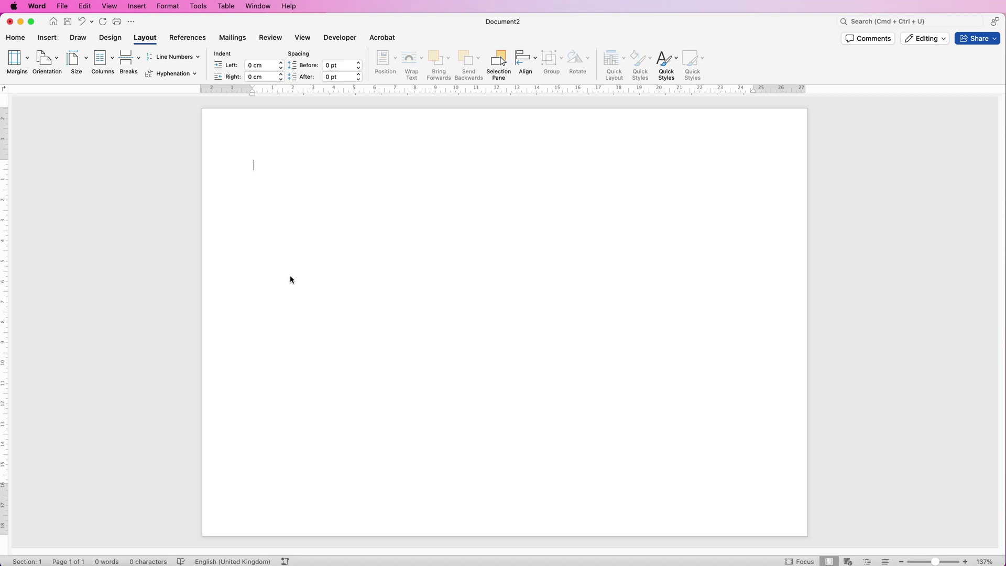
key(Return)
- Insert an empty table of 6 columns by 2 rows
click(55, 41)
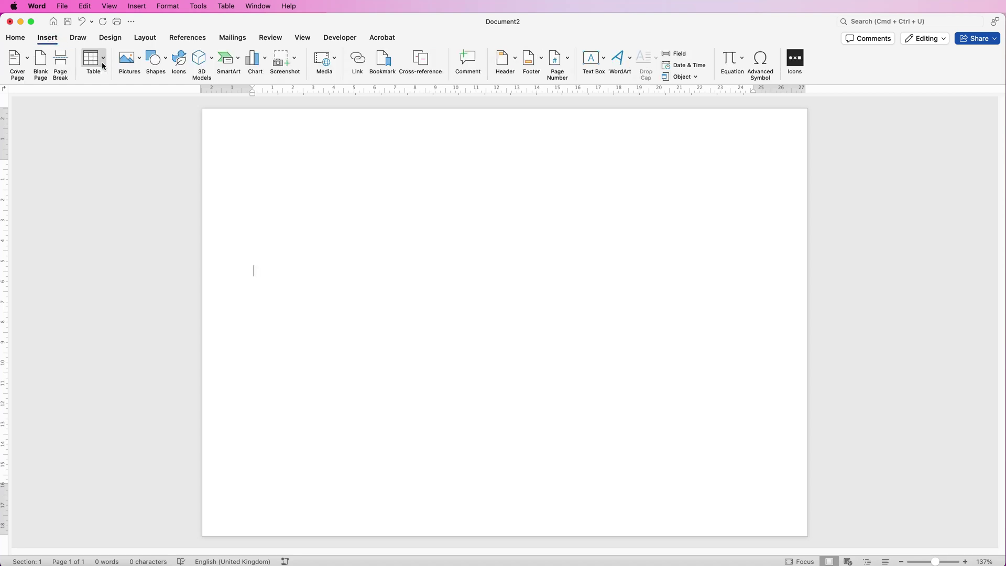
click(101, 62)
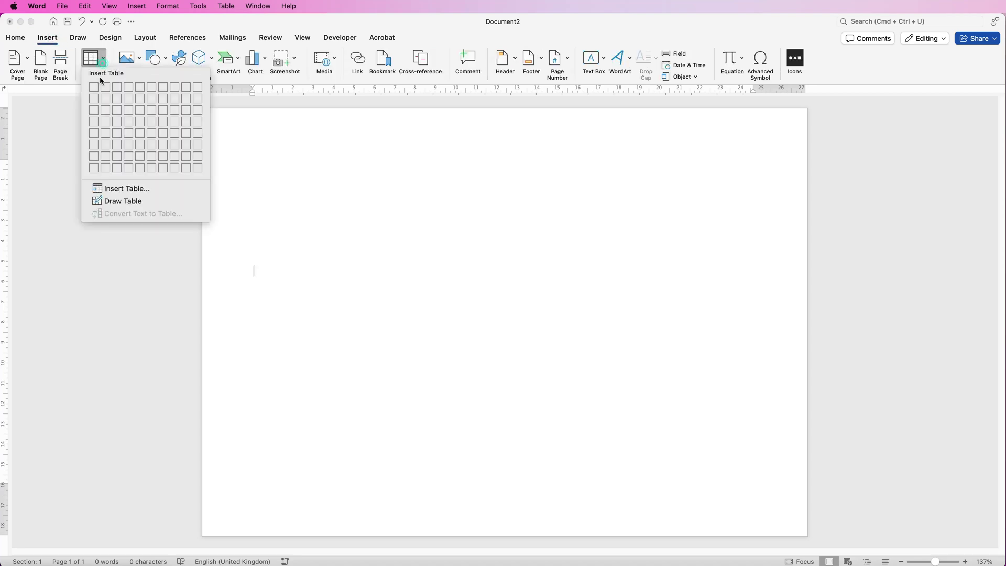
click(151, 98)
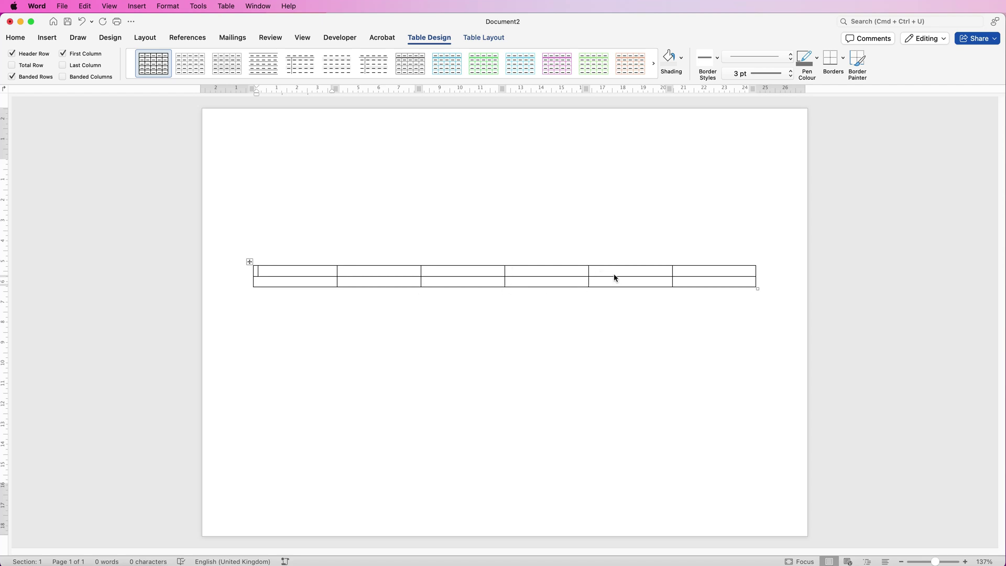
- Select the table and set the border pen to dark grey, 3 pt
click(249, 260)
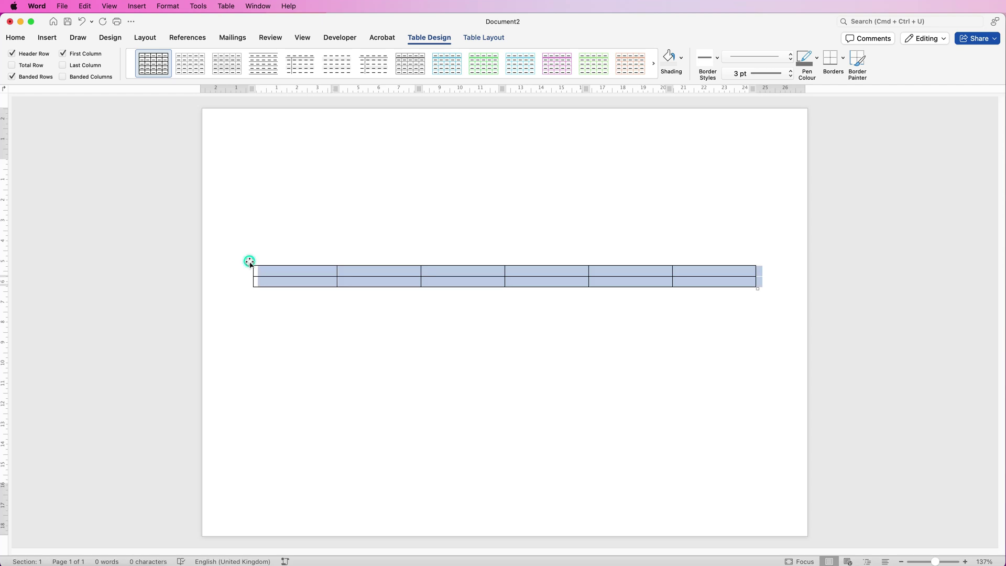
click(487, 38)
click(816, 63)
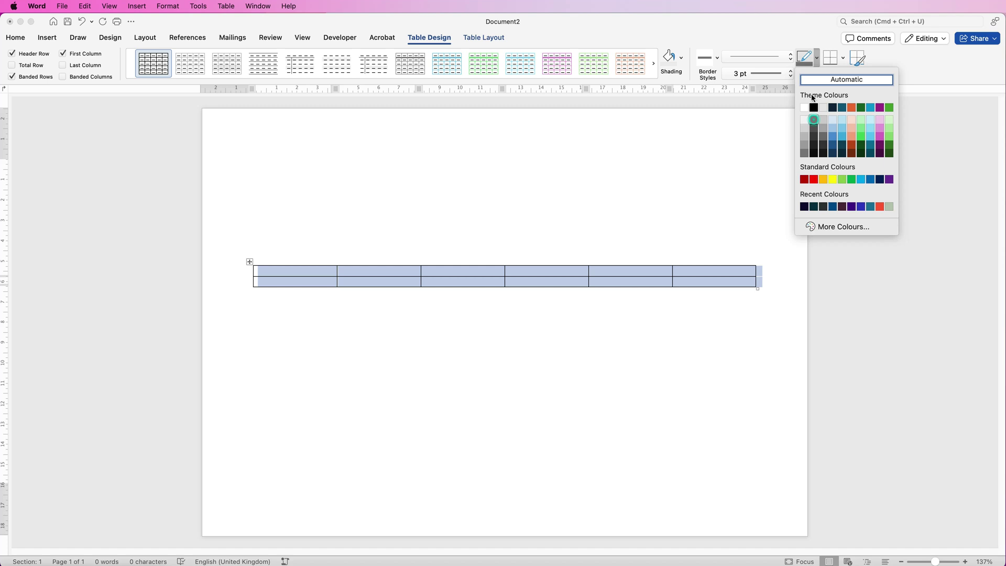
click(814, 120)
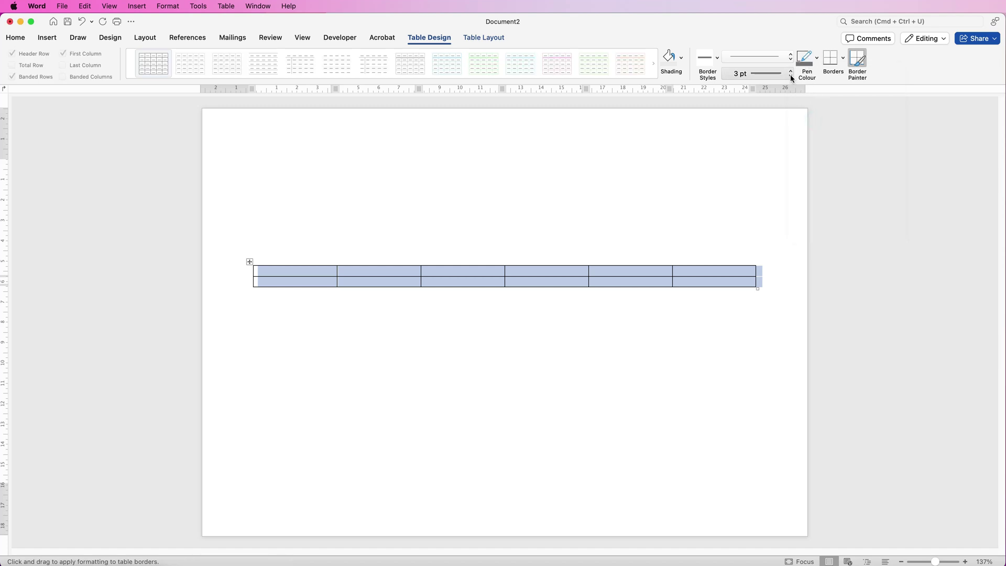
click(791, 74)
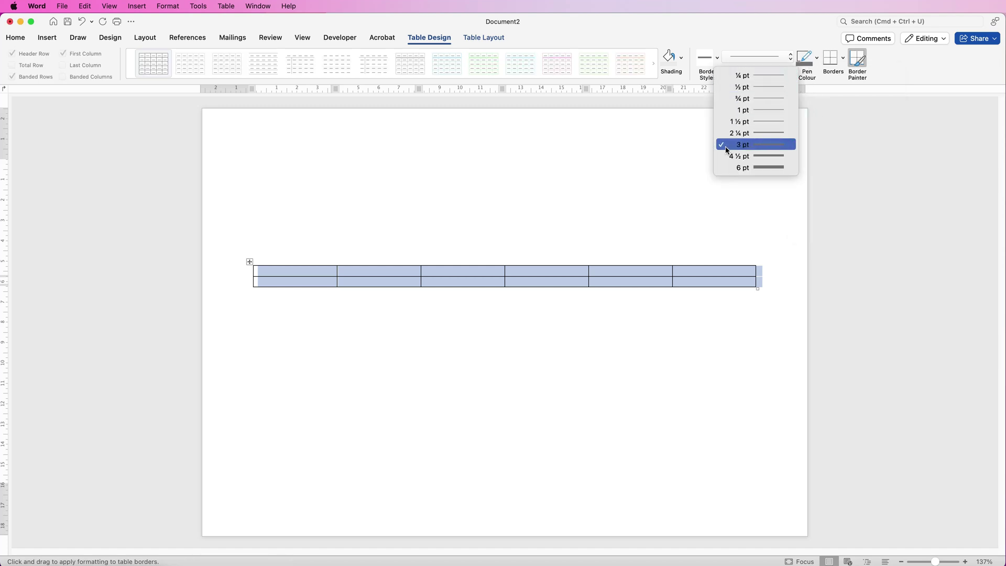
click(766, 145)
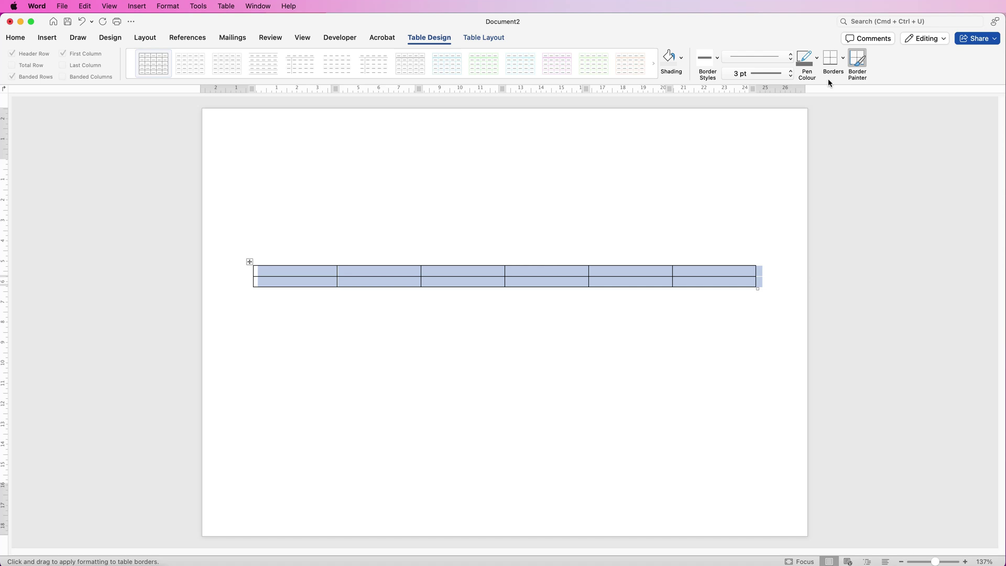
- Clear all table borders, then apply dark grey 3 pt inside, right and left borders
click(842, 61)
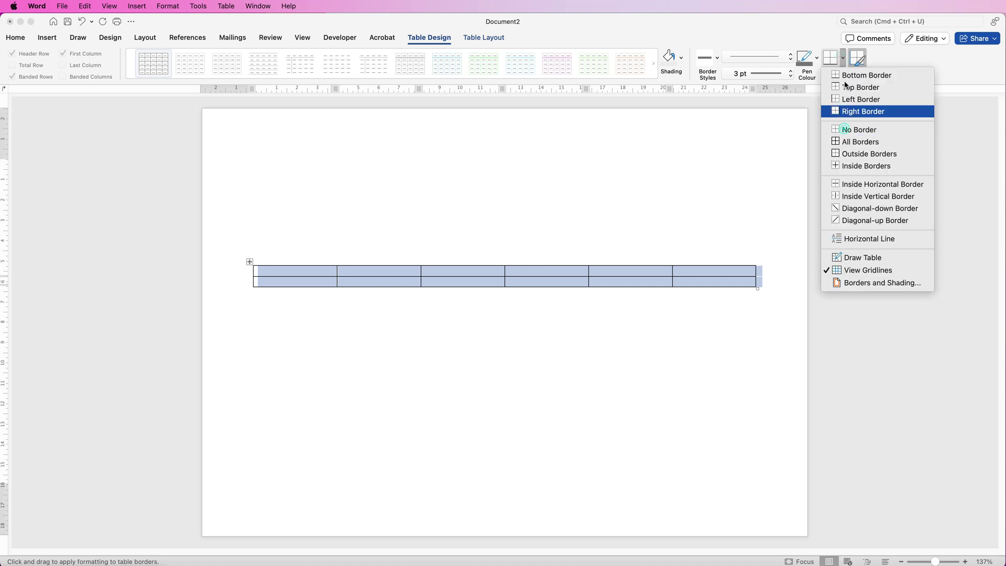
click(869, 269)
click(843, 61)
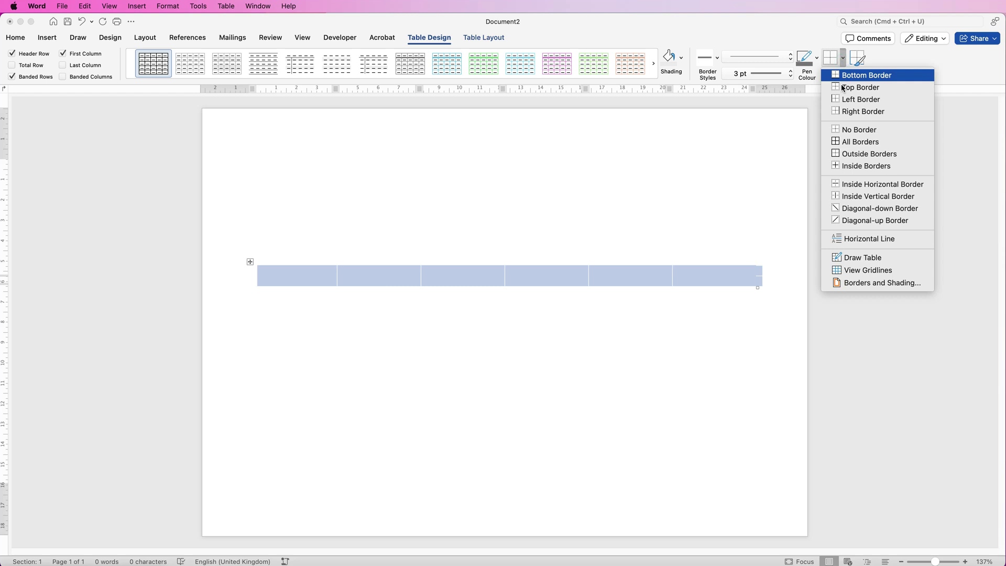
click(846, 167)
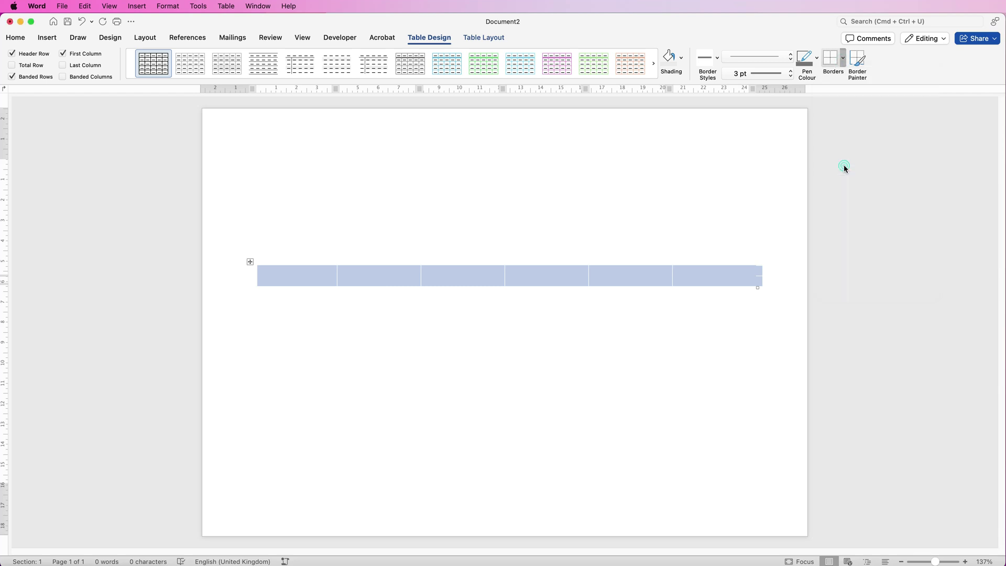
click(843, 61)
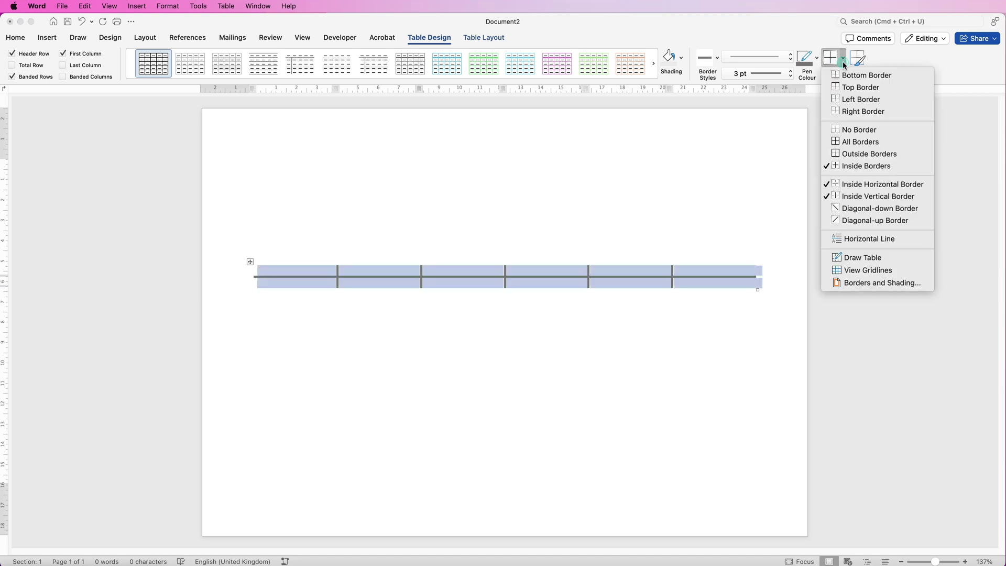
click(844, 113)
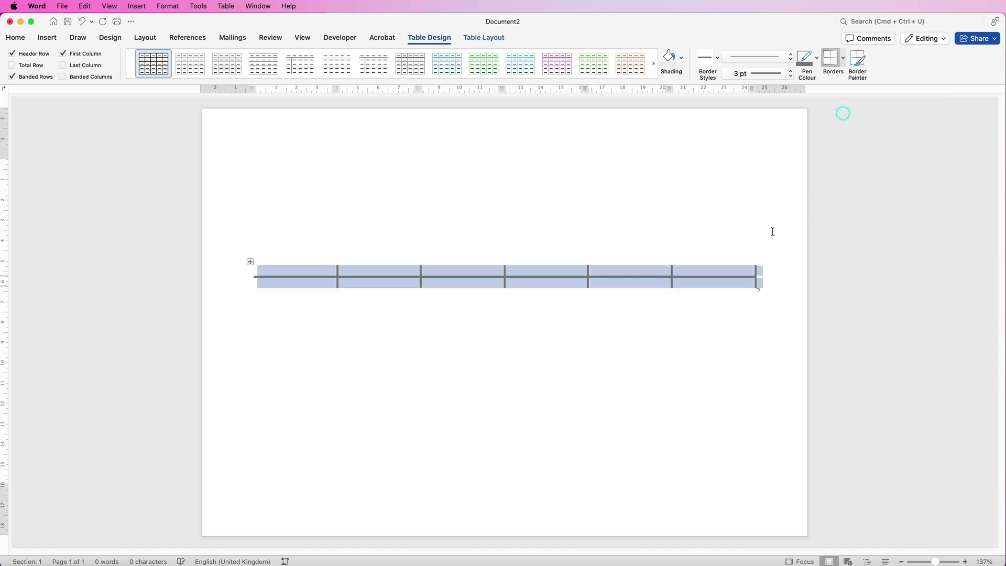
click(844, 66)
click(828, 99)
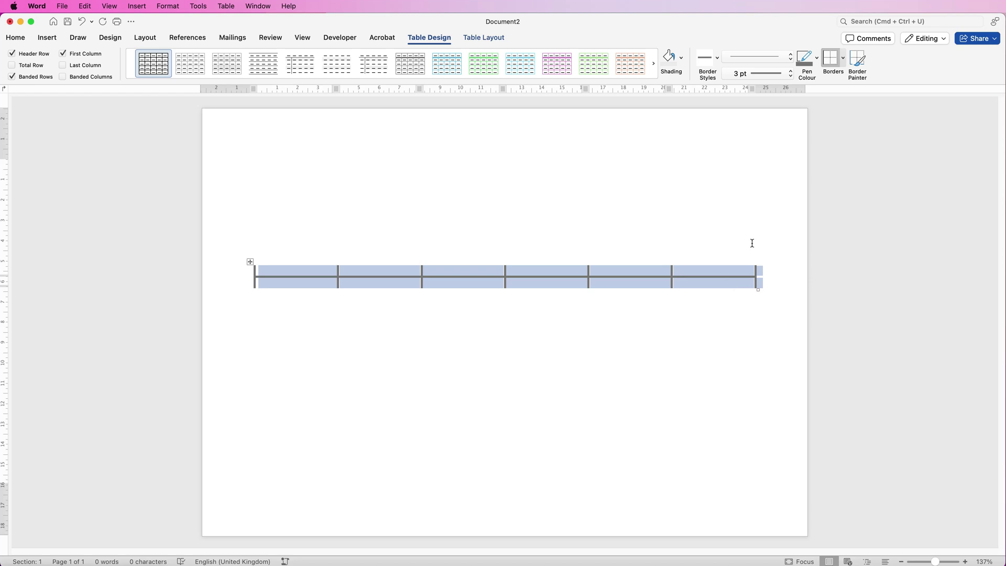
click(818, 61)
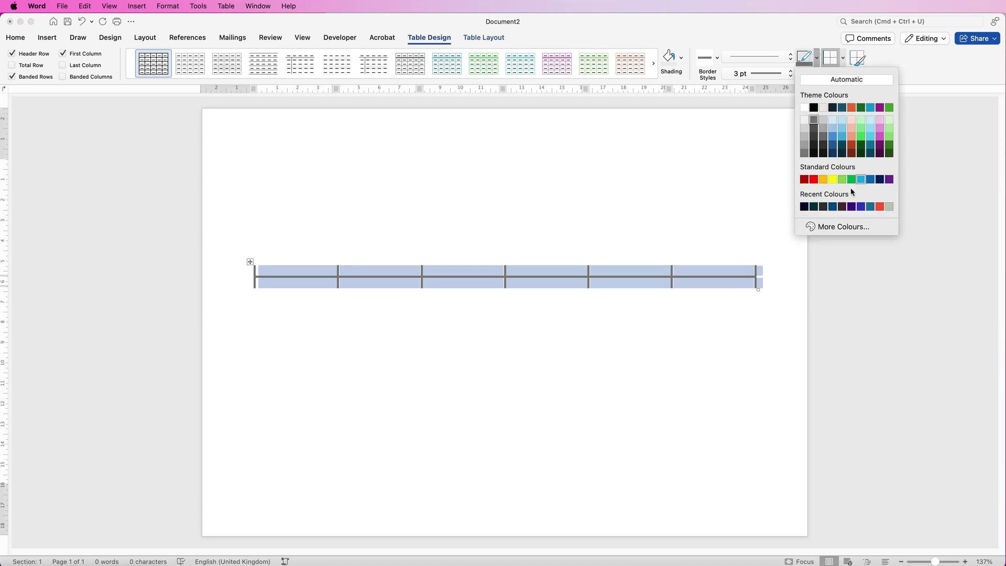
click(812, 105)
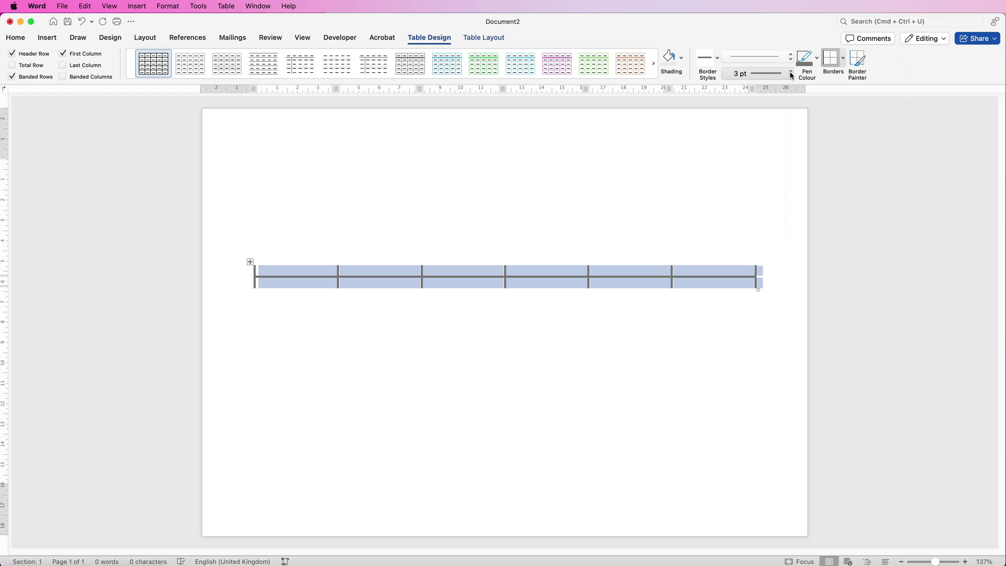
click(790, 73)
click(832, 71)
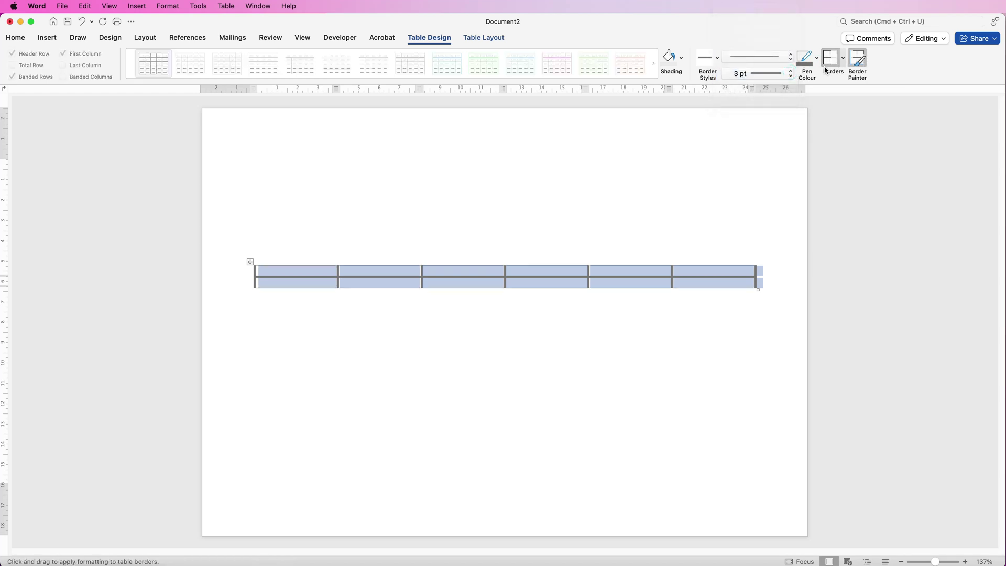
- Push the timeline table down three blank lines
click(314, 233)
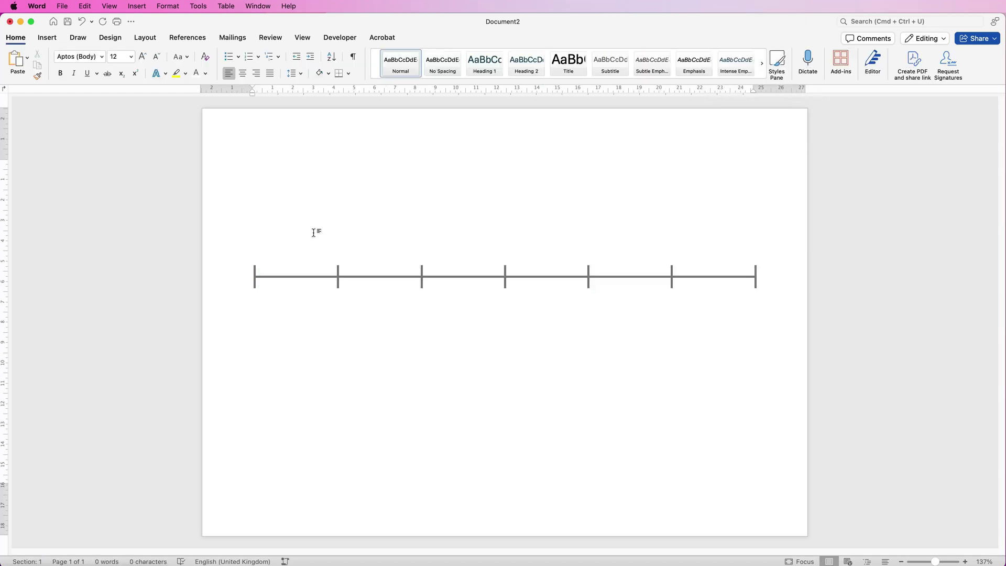
key(Return)
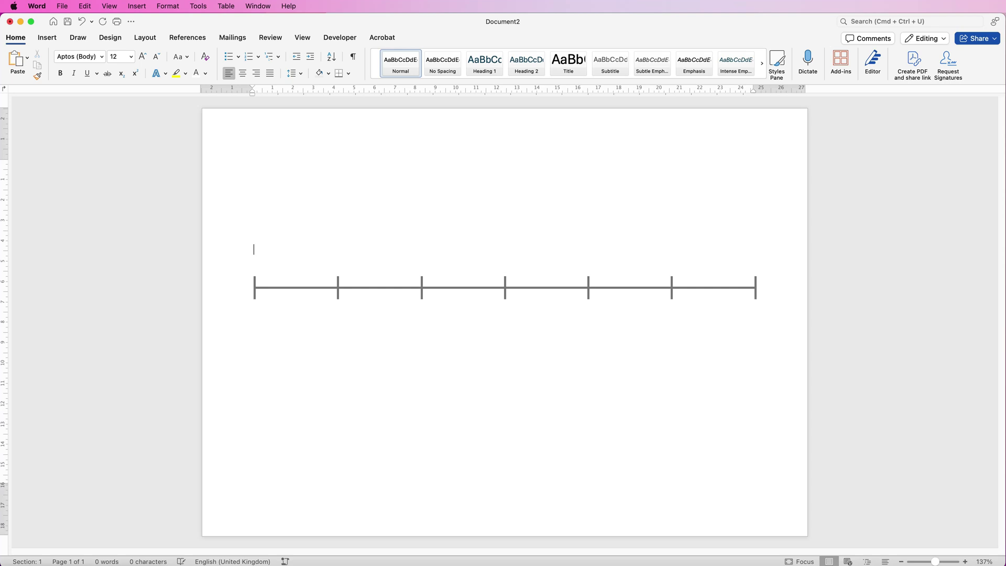
key(Return)
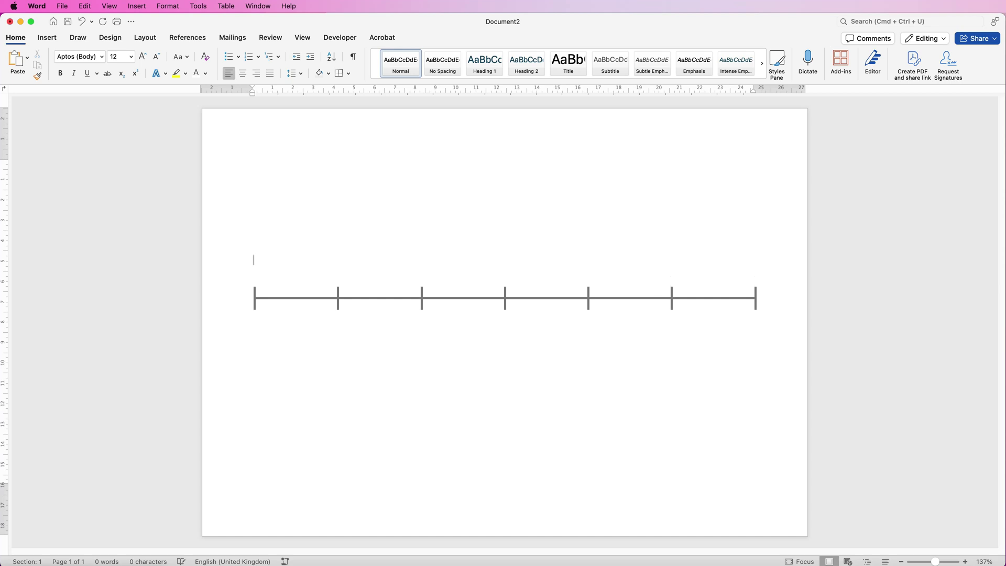
key(Return)
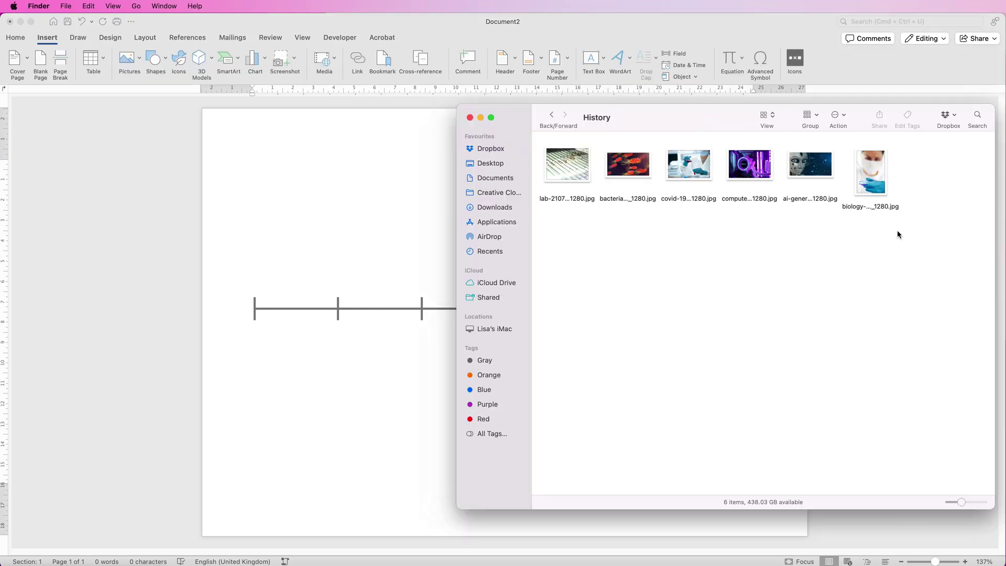
- Drag all six History-folder photos from Finder into the document, then zoom out on the pages
drag(897, 232, 555, 159)
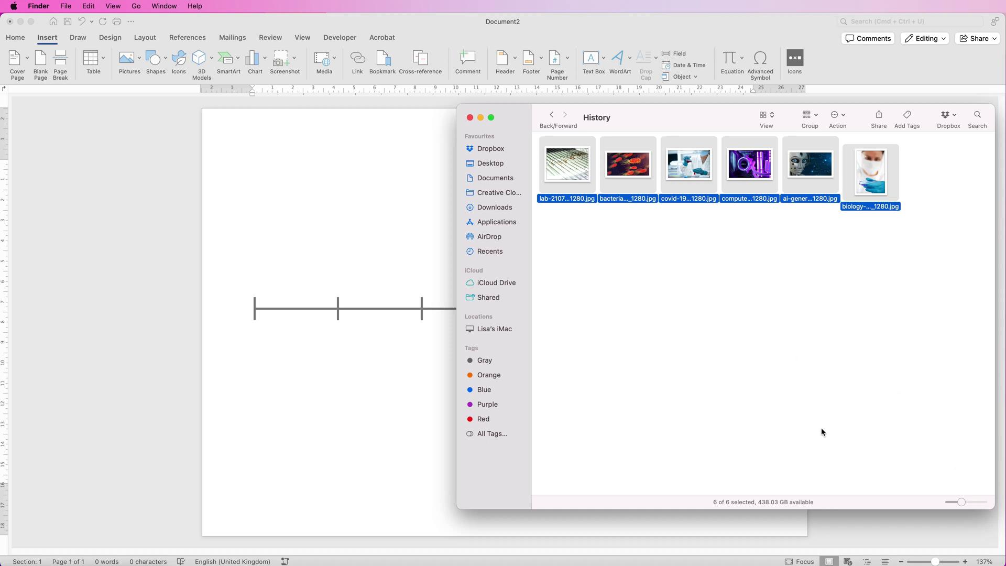
drag(730, 178, 318, 189)
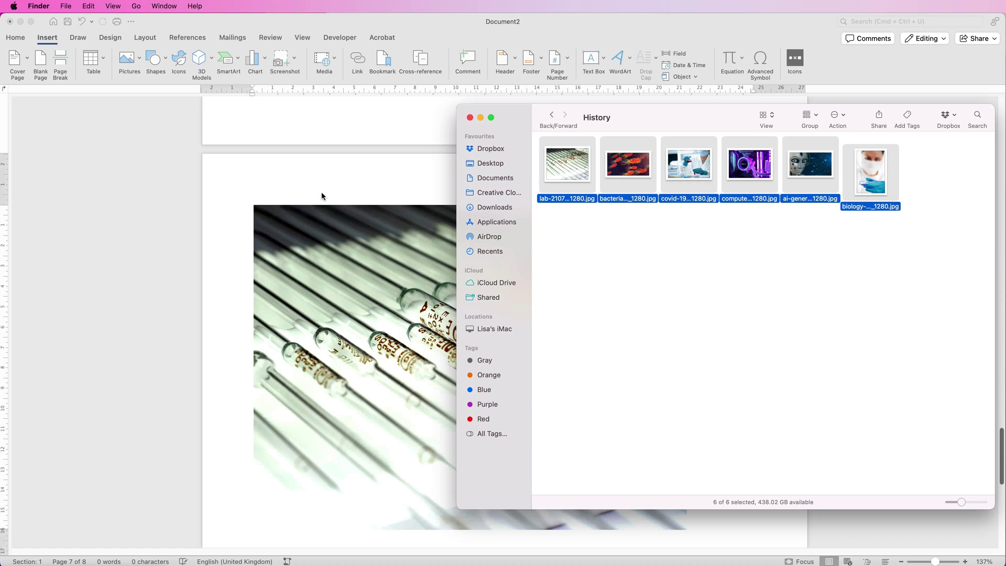
click(469, 117)
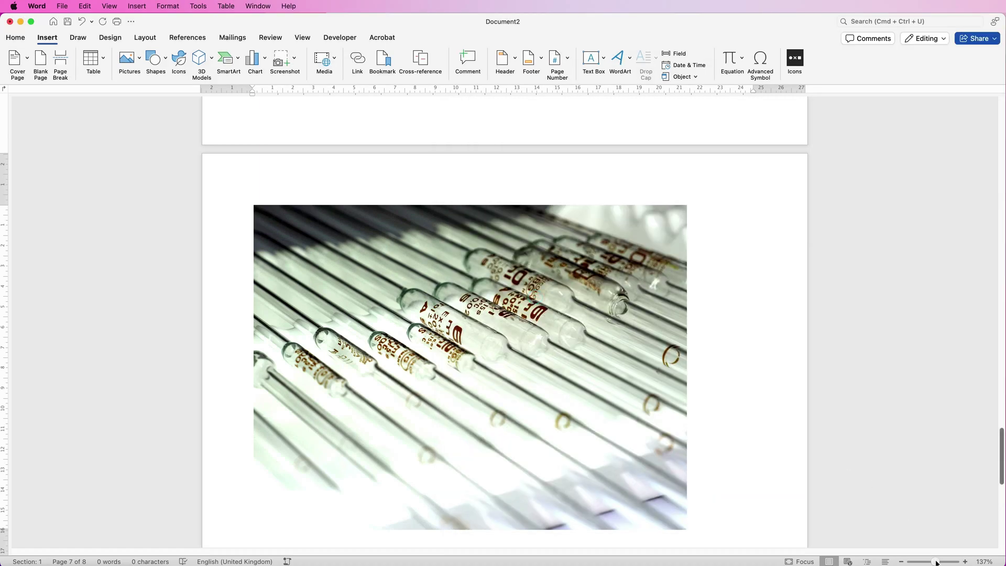
drag(937, 563, 917, 562)
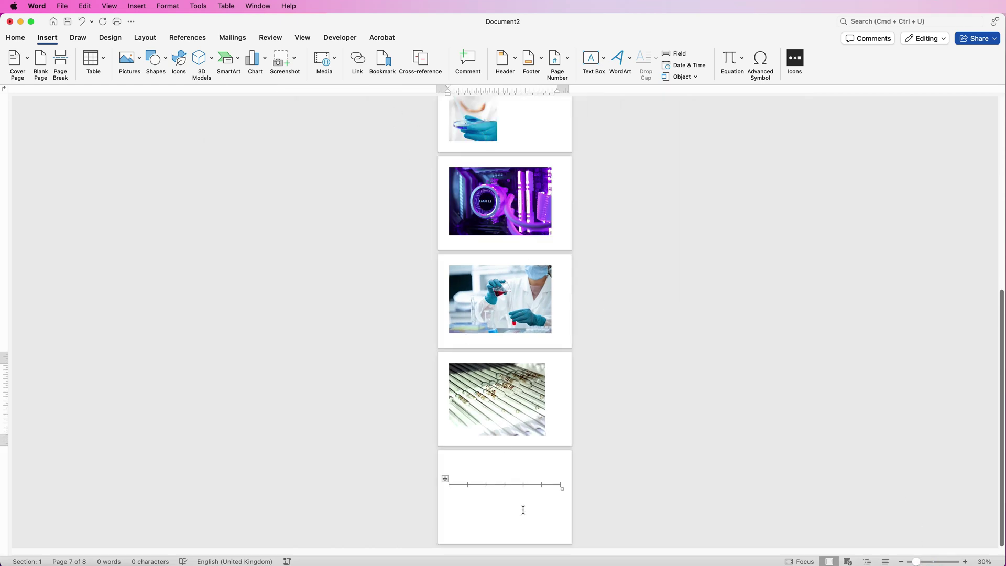
- Set the purple PC and lab pictures to In Front of Text and resize them
click(502, 199)
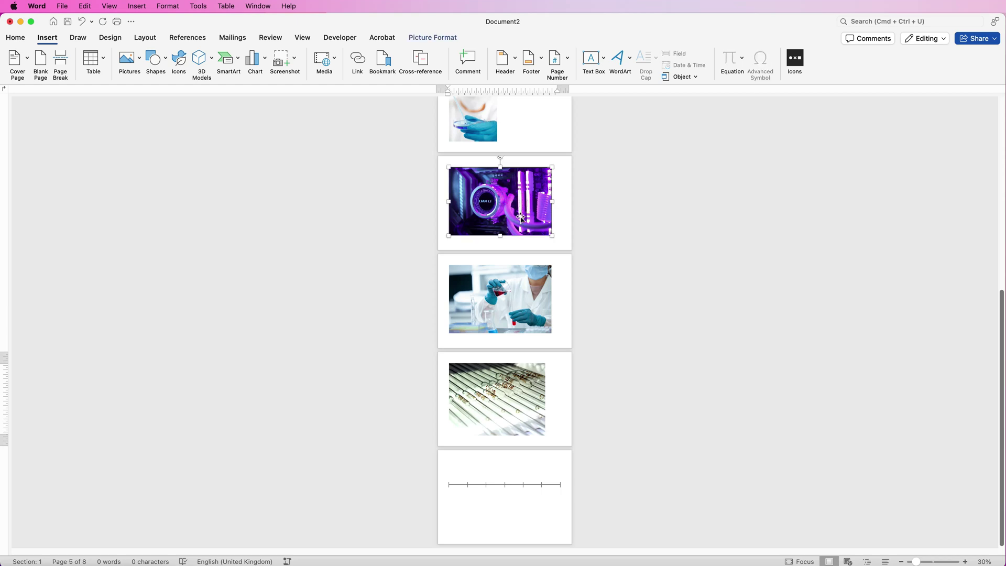
click(449, 39)
click(661, 62)
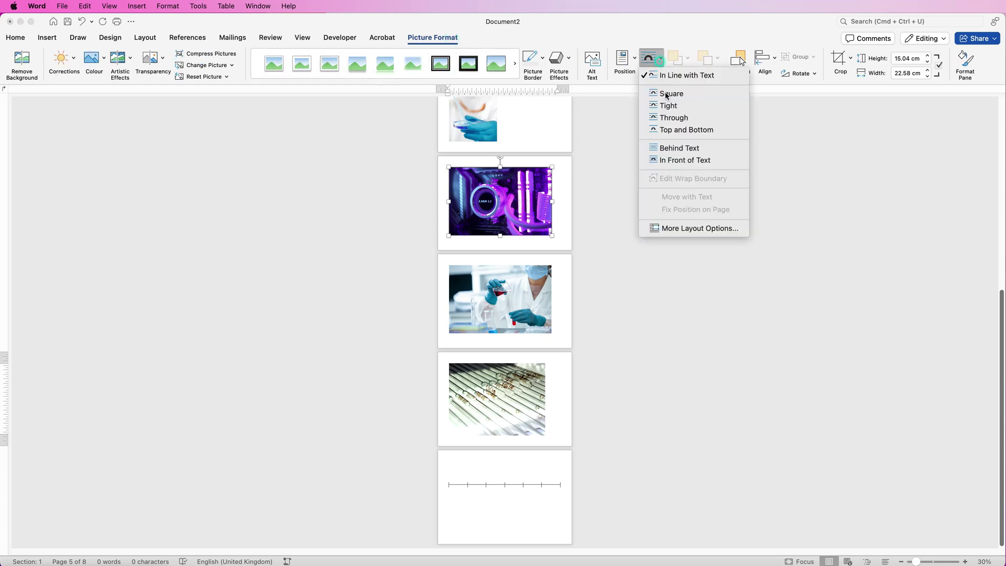
click(672, 160)
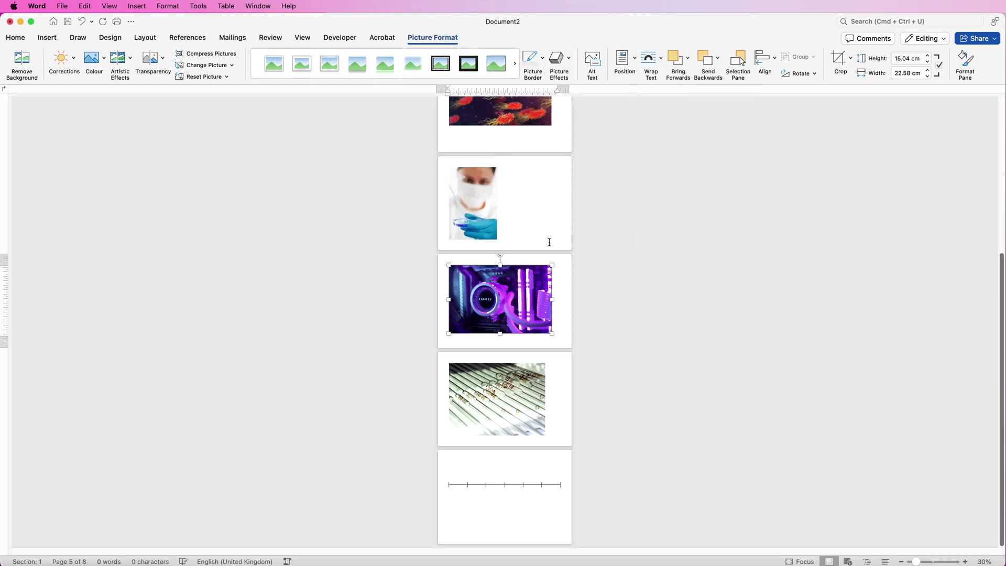
drag(552, 266, 551, 266)
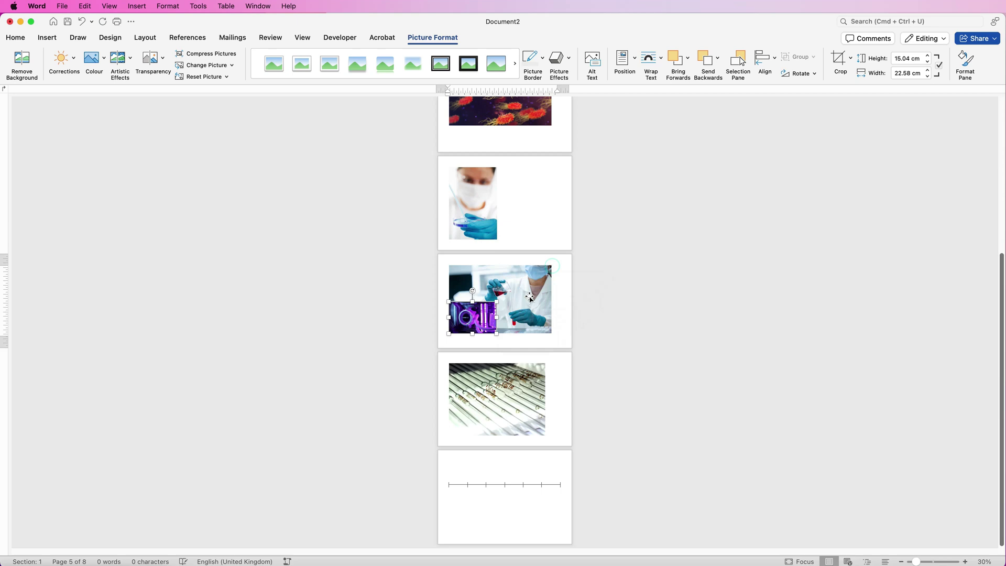
click(663, 66)
click(673, 159)
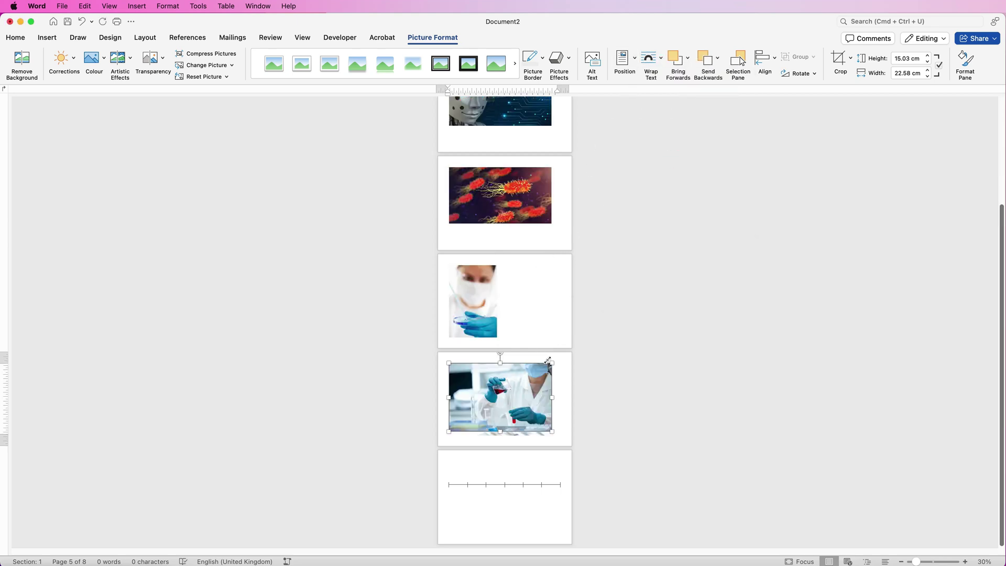
drag(552, 364, 546, 363)
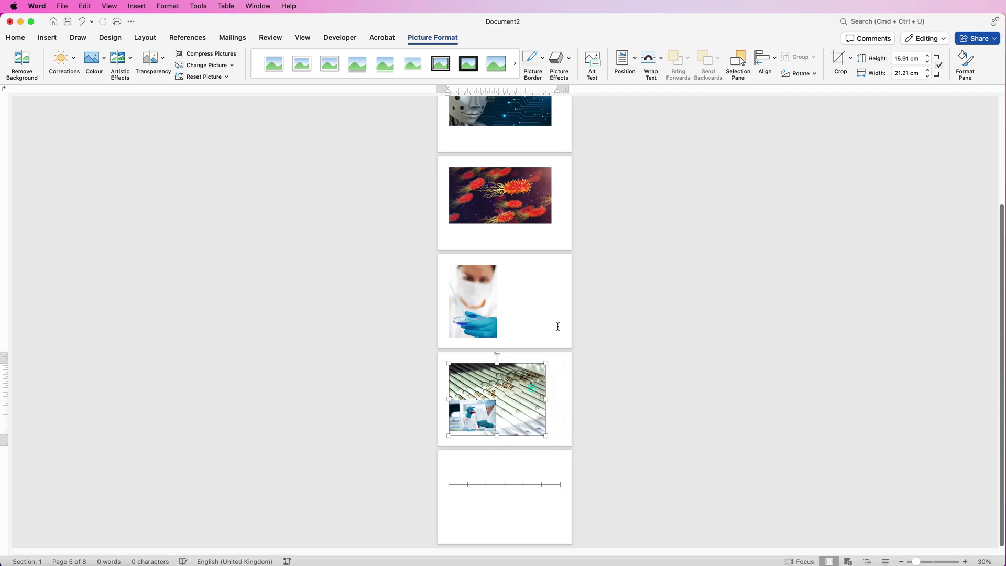
- Zoom in, shrink the robot picture, and move the robot, bacteria and scientist pictures above the timeline
key(super+z)
scroll(575, 256, up, 5)
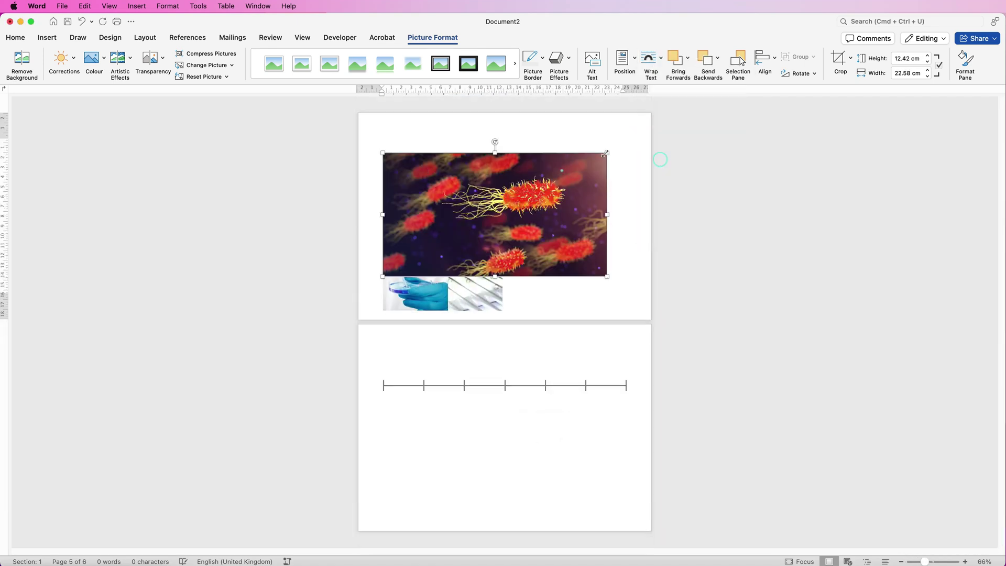
key(super+z)
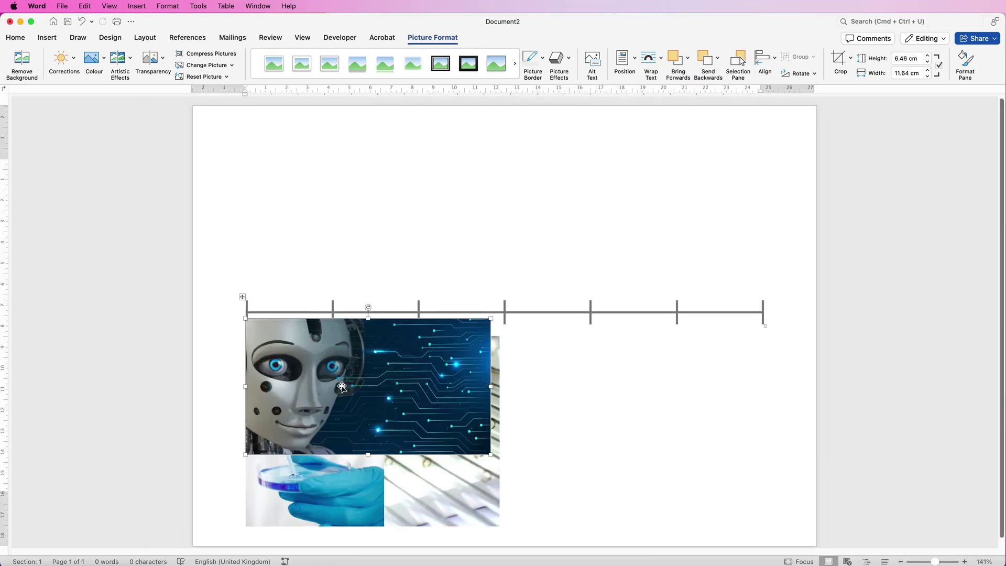
drag(342, 388, 321, 198)
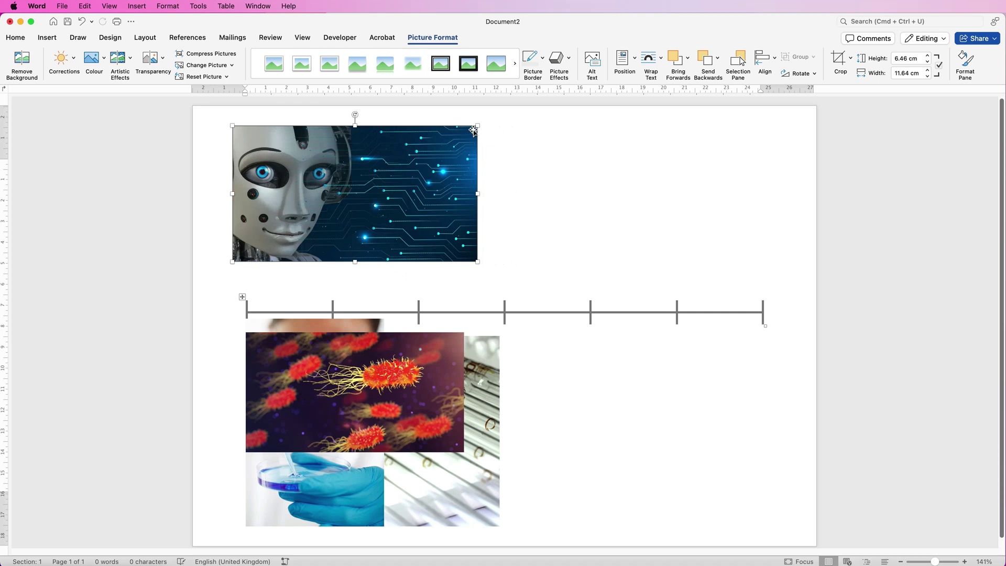
drag(476, 126, 424, 155)
drag(373, 381, 576, 199)
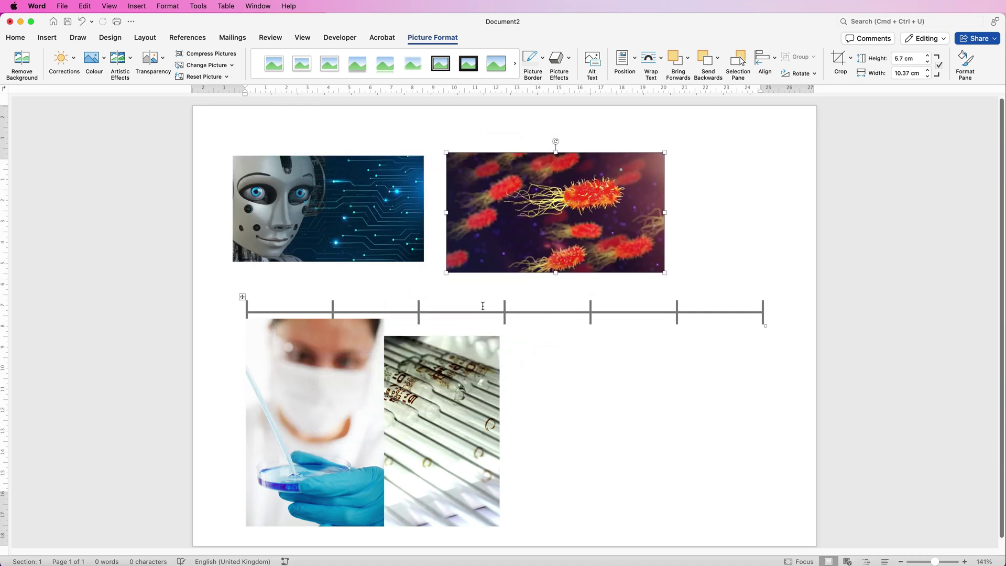
drag(328, 418, 728, 217)
- Place the robot and lab pictures below the axis, the test-tube top left at 8.24 × 6.18 cm
drag(348, 166, 660, 363)
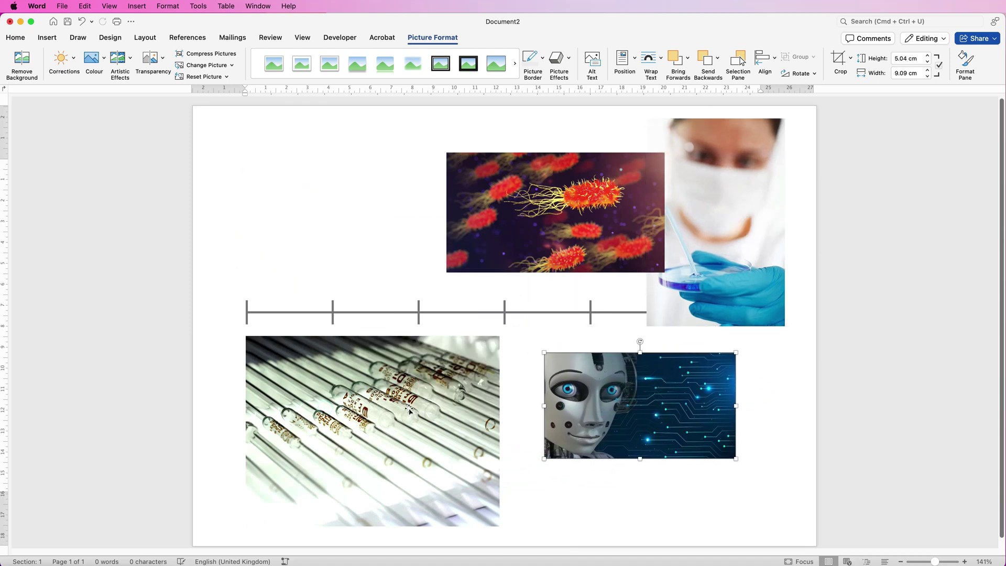
drag(385, 352, 350, 148)
drag(419, 393, 463, 402)
drag(507, 371, 468, 398)
click(392, 255)
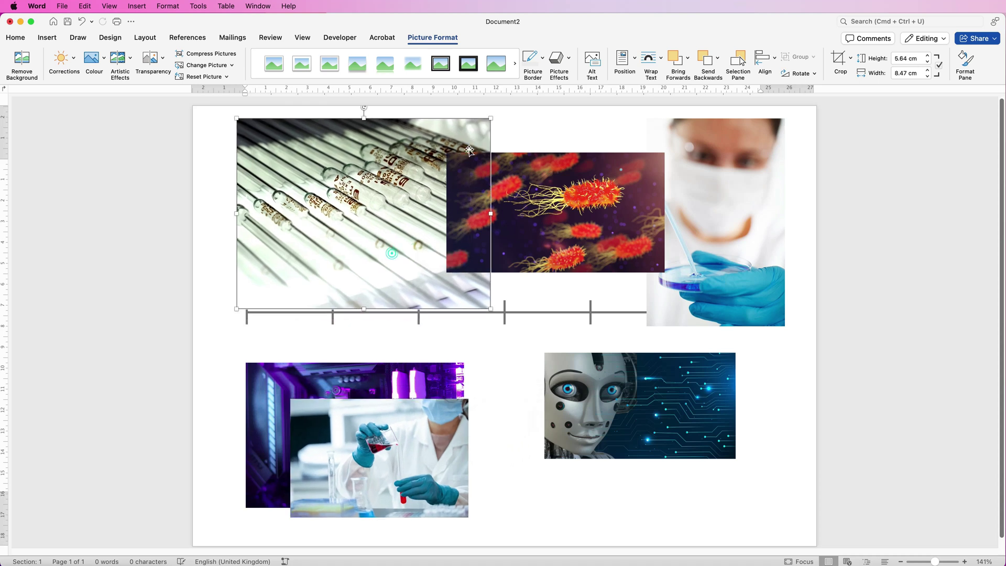
drag(490, 117, 390, 190)
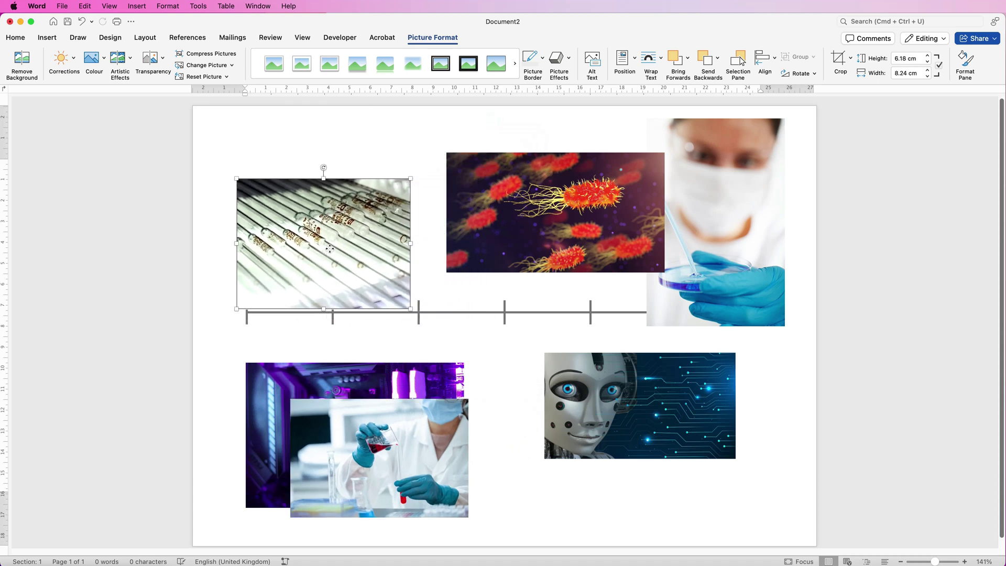
- Resize the test-tube photo to 6.14 × 4.6 cm above the axis, then shift the bacteria photo left
drag(300, 276, 309, 237)
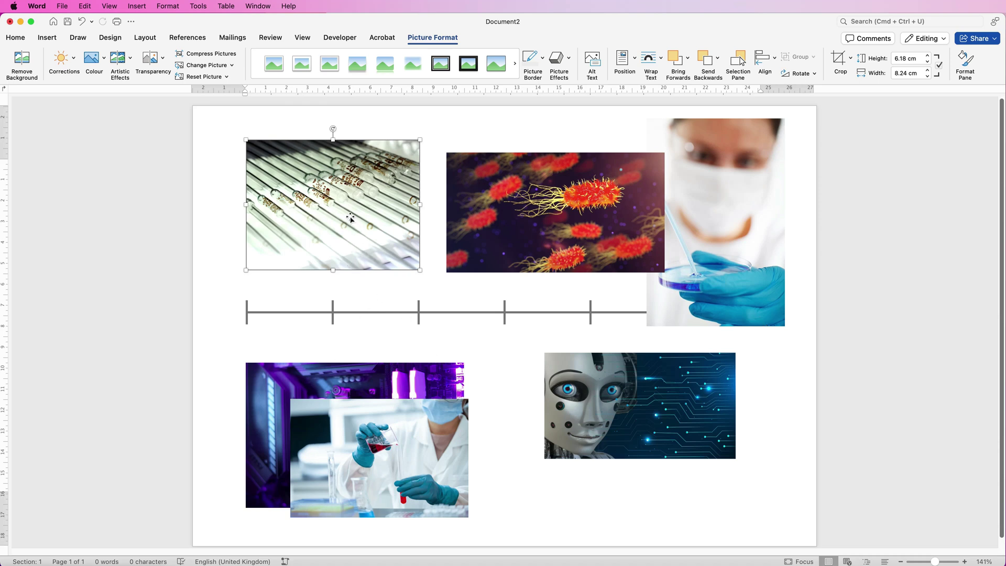
drag(326, 231, 327, 252)
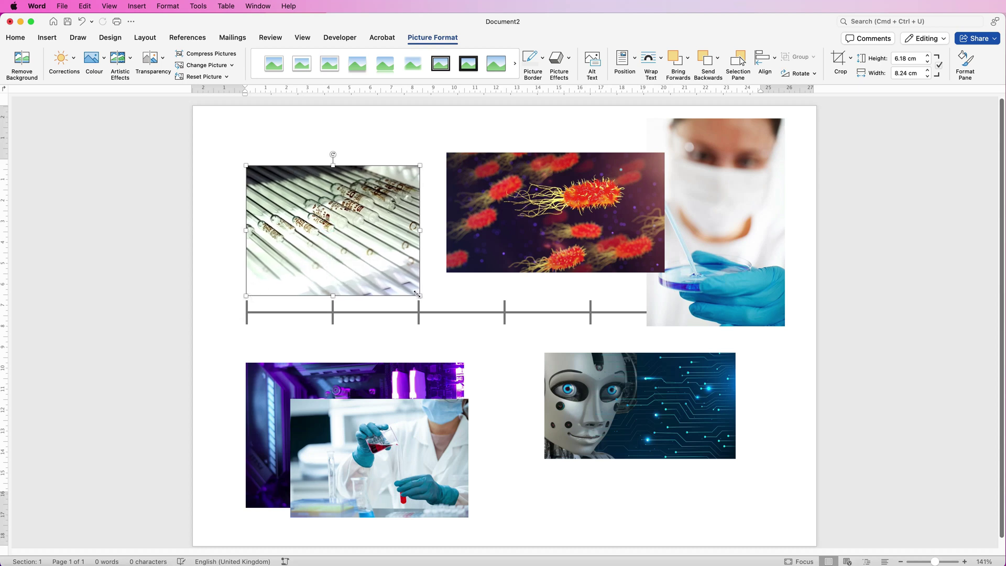
drag(417, 295, 377, 272)
drag(322, 240, 318, 270)
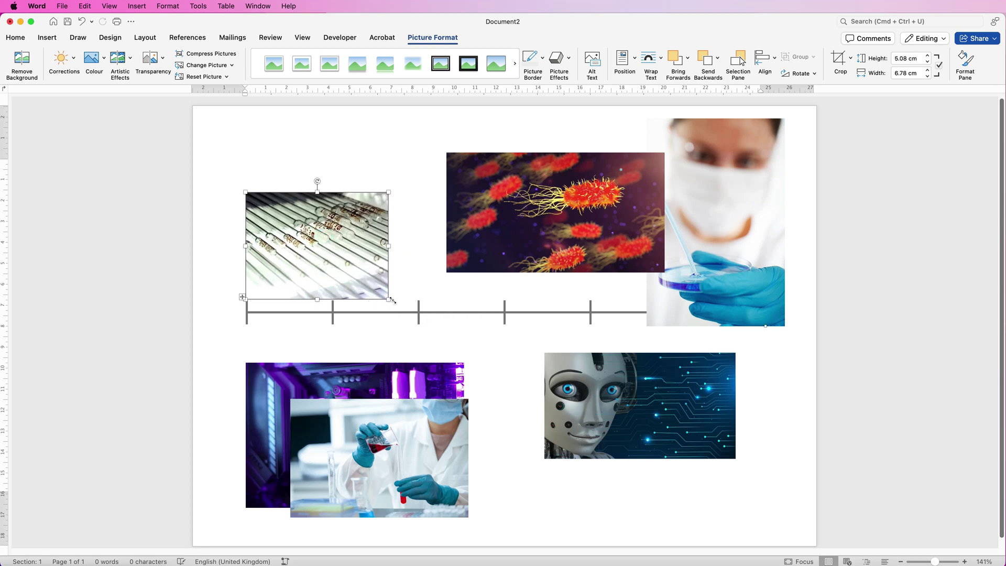
drag(387, 299, 377, 291)
drag(375, 290, 373, 289)
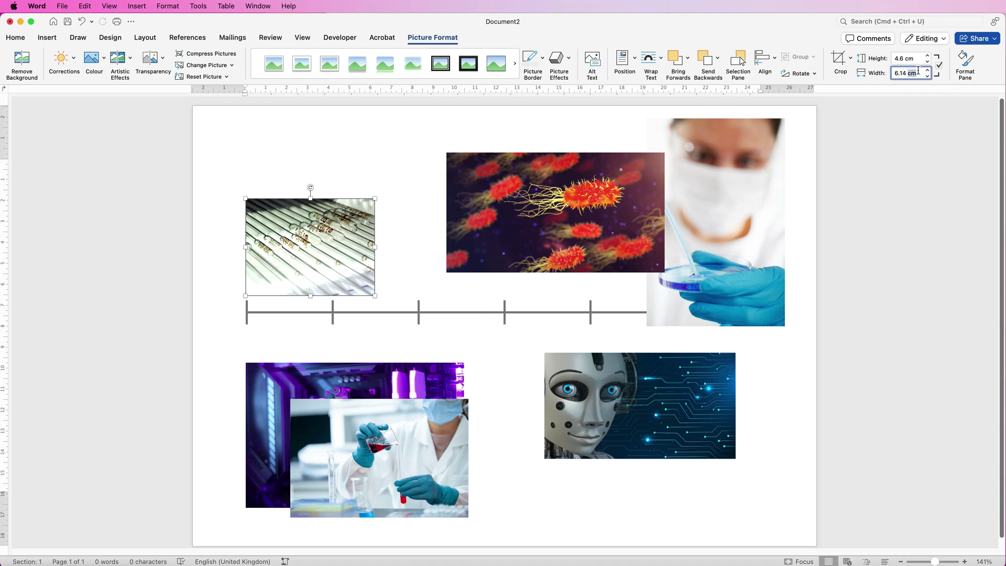
drag(327, 243, 329, 195)
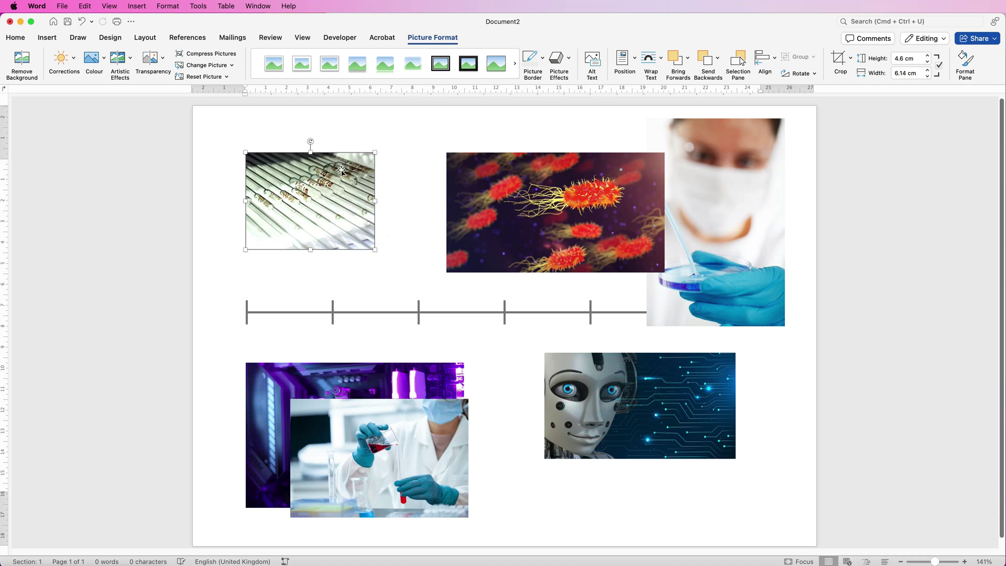
drag(539, 199, 506, 198)
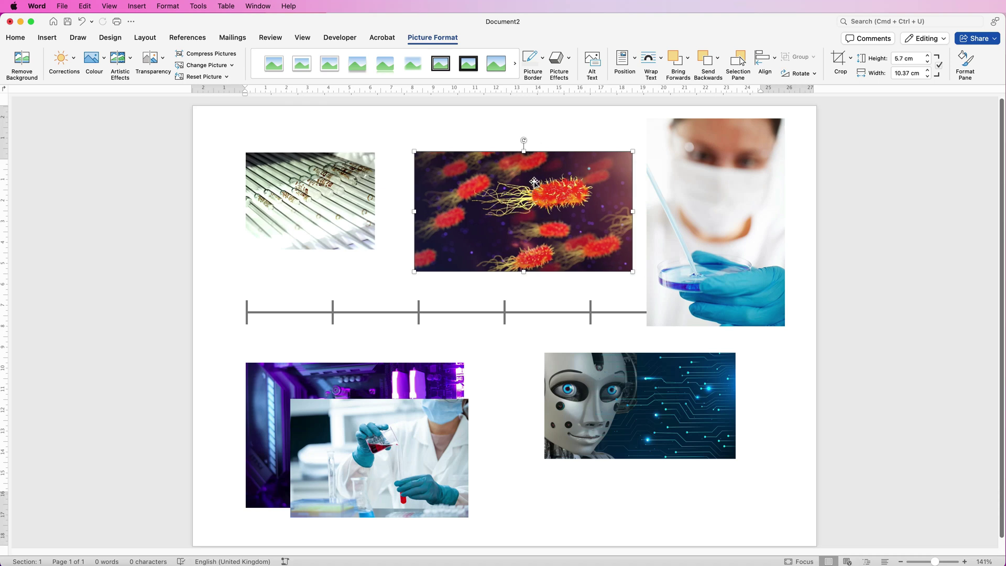
- Set the bacteria photo's height to 4.6 cm
click(916, 58)
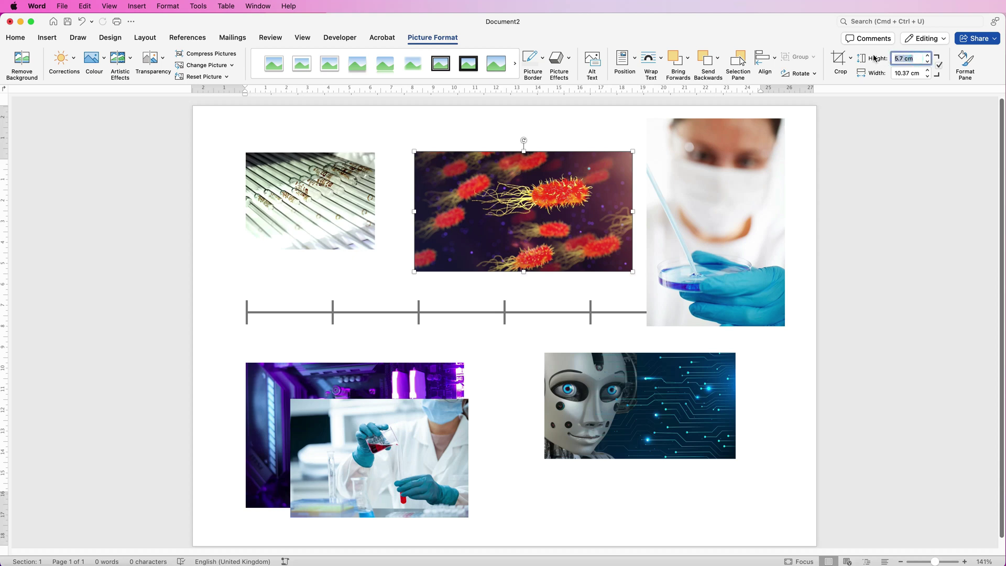
text(4.6)
key(Return)
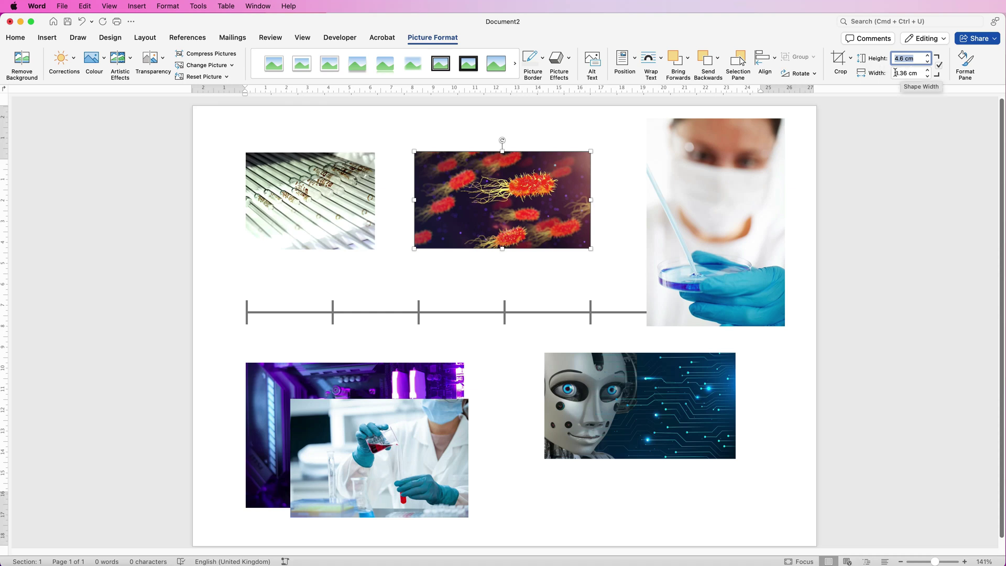
- Crop the bacteria photo's right side to 6.14 cm wide and reposition it beside the test-tube photo
click(840, 59)
scroll(448, 151, up, 5)
drag(747, 255, 648, 277)
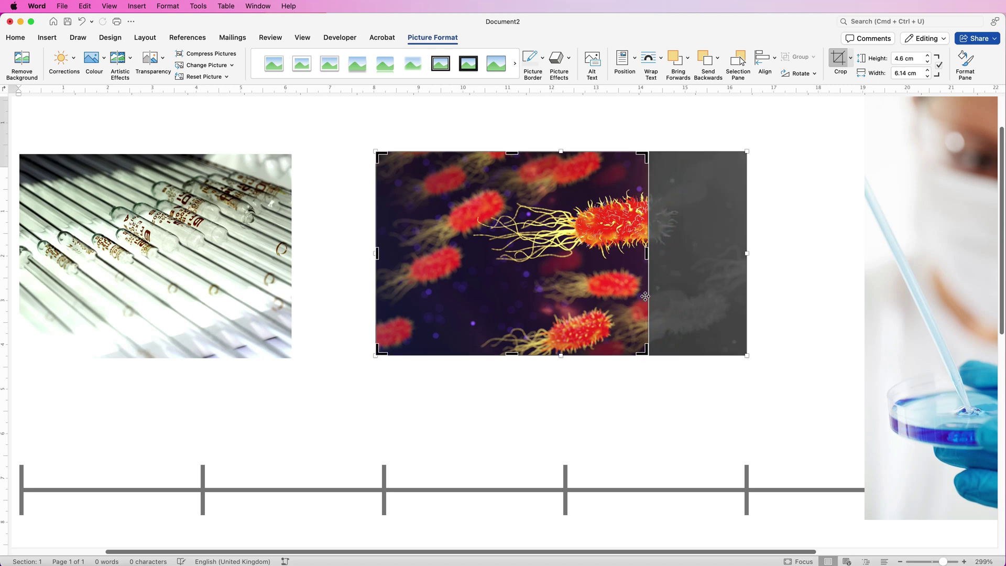
drag(602, 242, 534, 243)
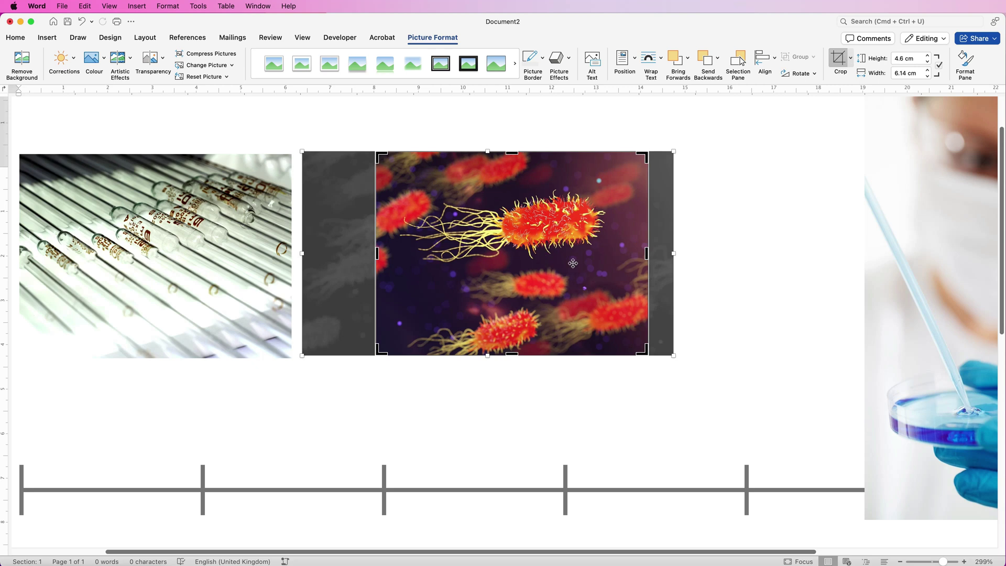
key(Escape)
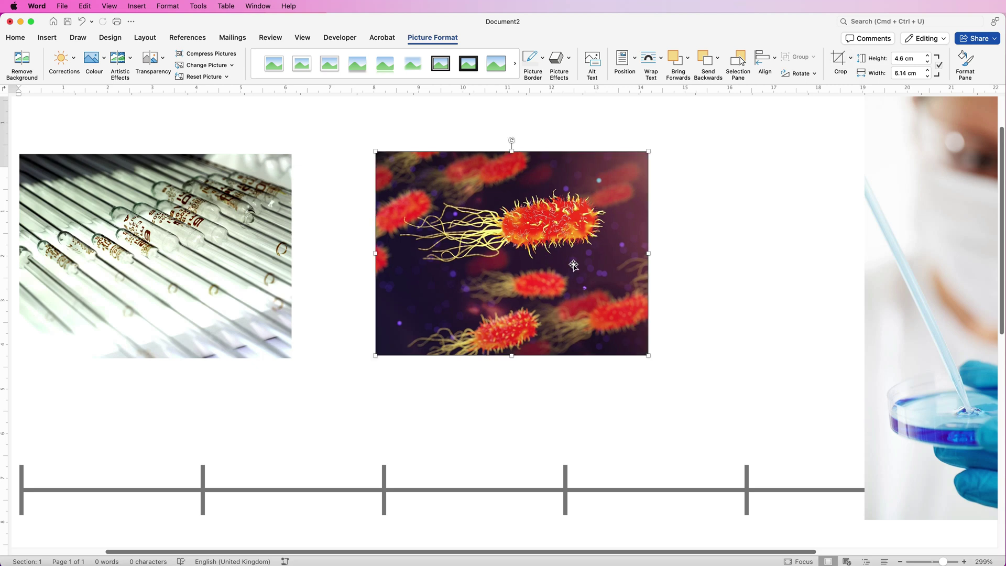
mouse_move(516, 278)
mouse_down()
mouse_move(378, 280)
mouse_move(525, 282)
mouse_up()
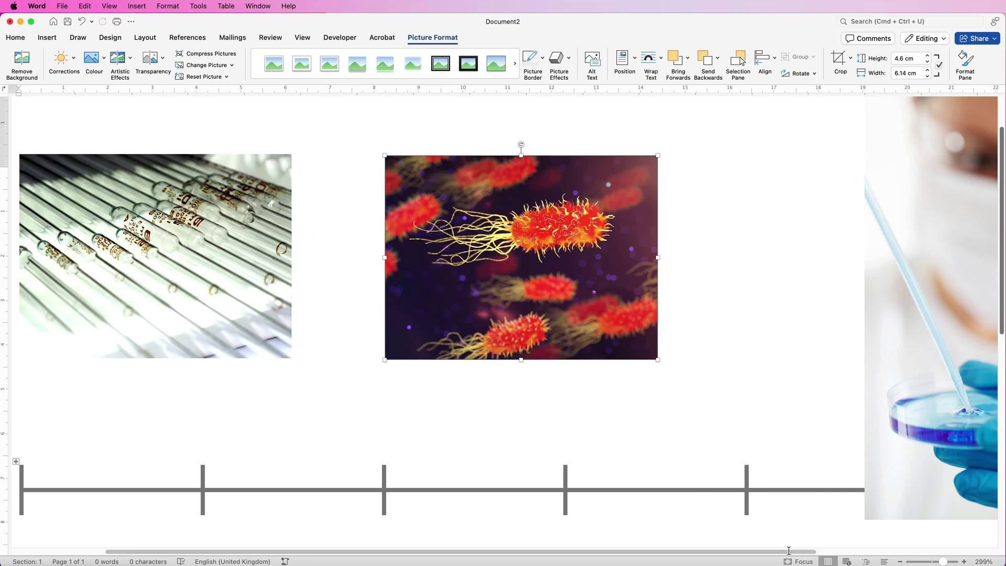
- Set the scientist photo's width to 6.14 cm and move it left next to the bacteria photo
scroll(790, 551, right, 5)
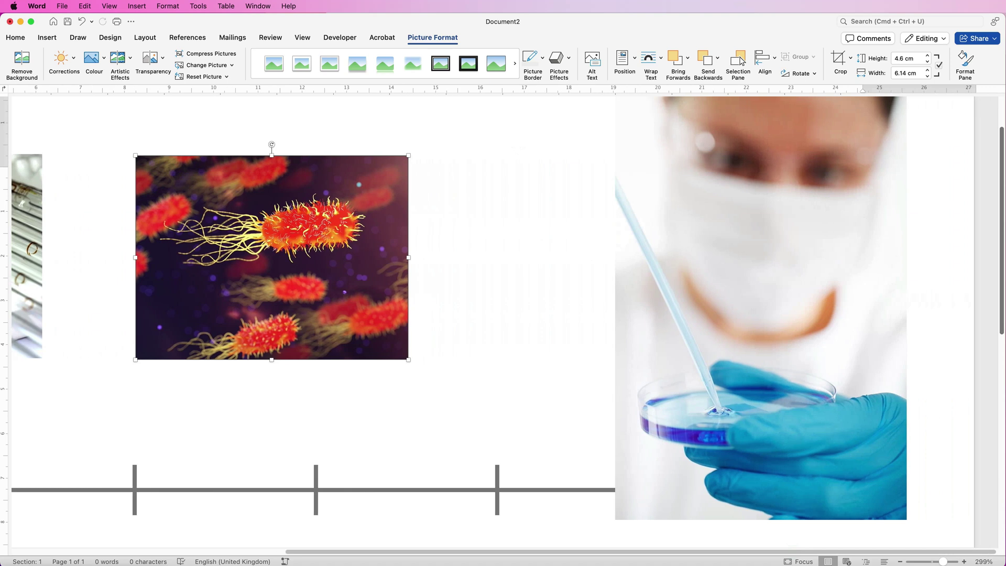
click(792, 278)
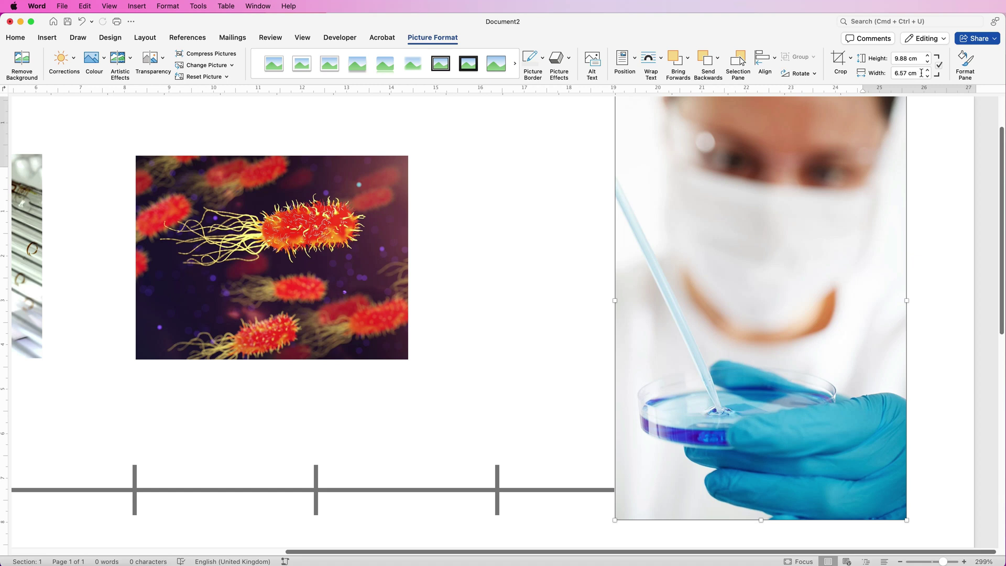
drag(921, 73, 891, 77)
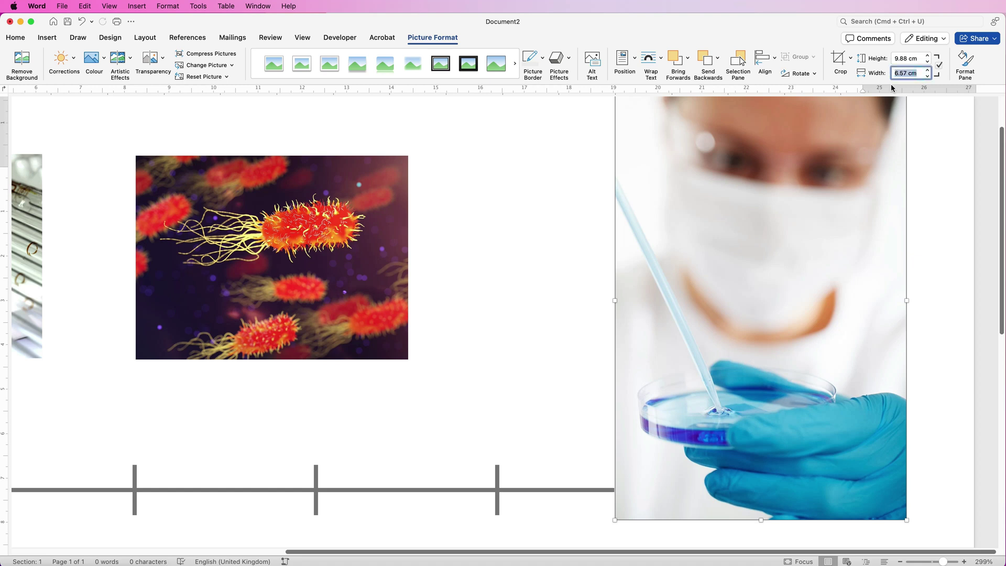
text(6.14 cm)
key(Return)
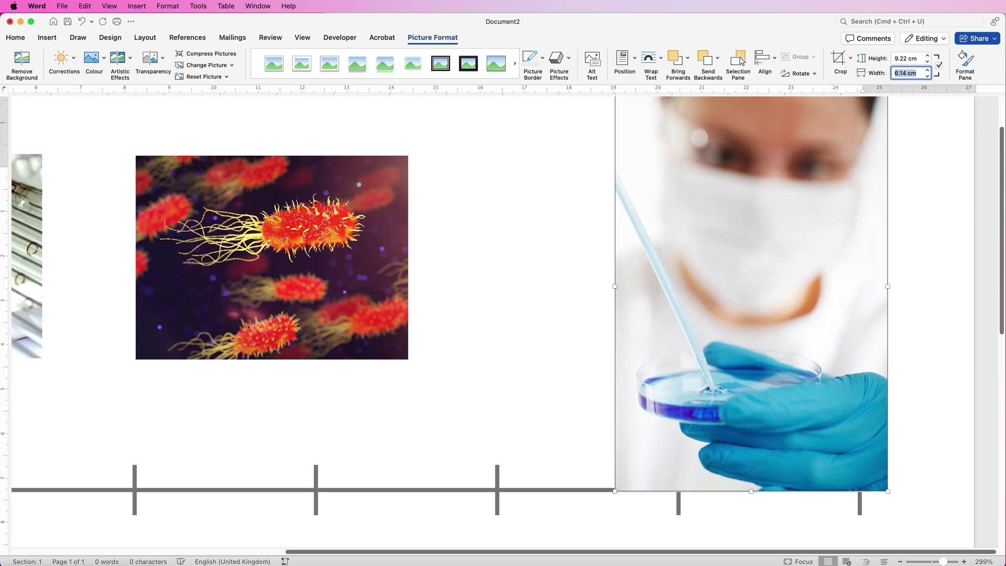
drag(719, 256, 617, 290)
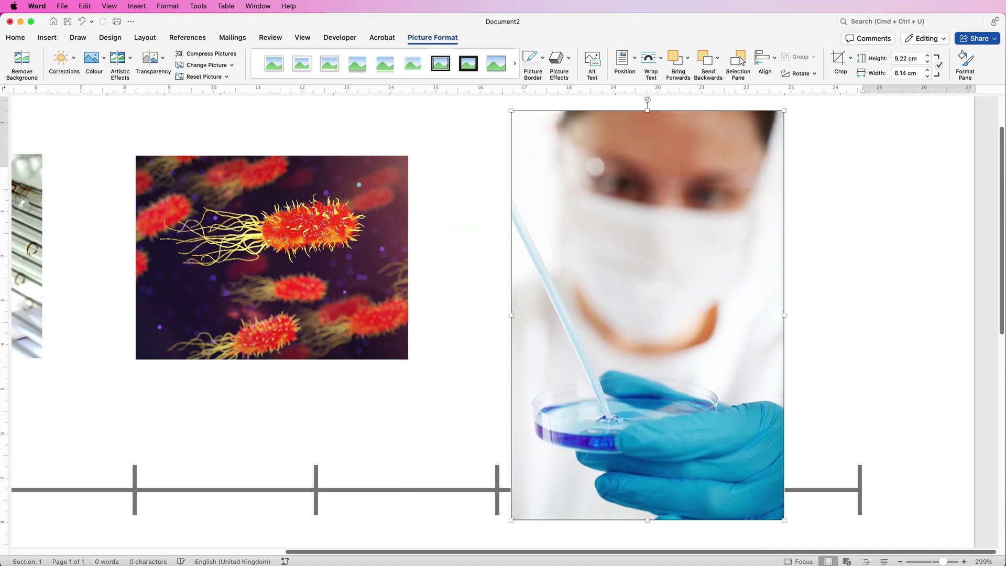
- Crop the bottom off the scientist photo, reframe it and move it into place
click(840, 59)
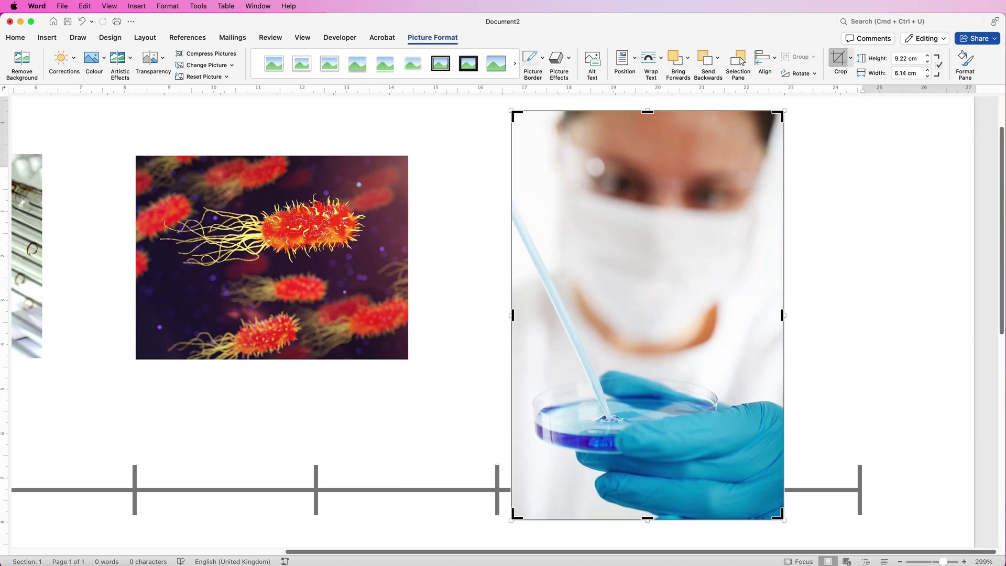
drag(648, 519, 648, 315)
drag(680, 273, 679, 173)
key(Escape)
drag(655, 317, 651, 331)
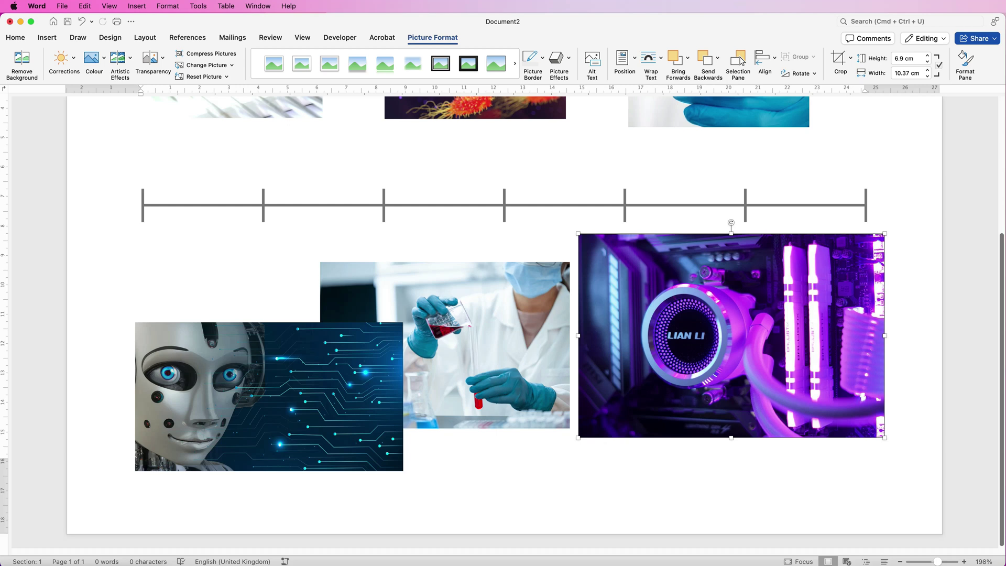
- Resize the robot picture and crop its right side
drag(269, 323, 274, 263)
click(839, 61)
drag(380, 414, 316, 418)
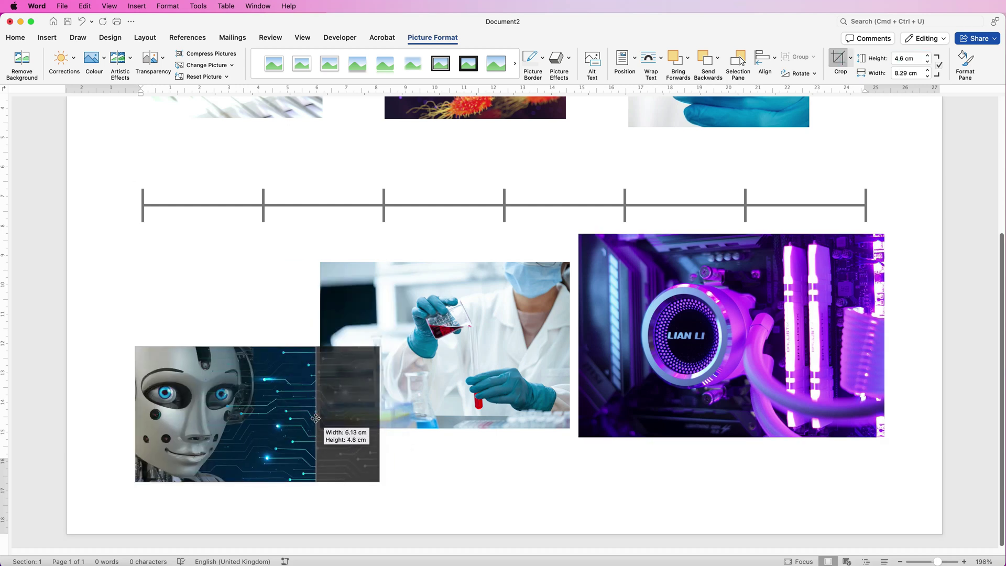
- Set the lab picture's height to 4.6 cm and crop its right side
click(450, 371)
click(909, 59)
text(4.6)
key(Return)
click(839, 60)
drag(557, 418, 535, 418)
click(734, 336)
- Set the LIAN LI picture's height to 4.6 cm and crop its right side
click(909, 58)
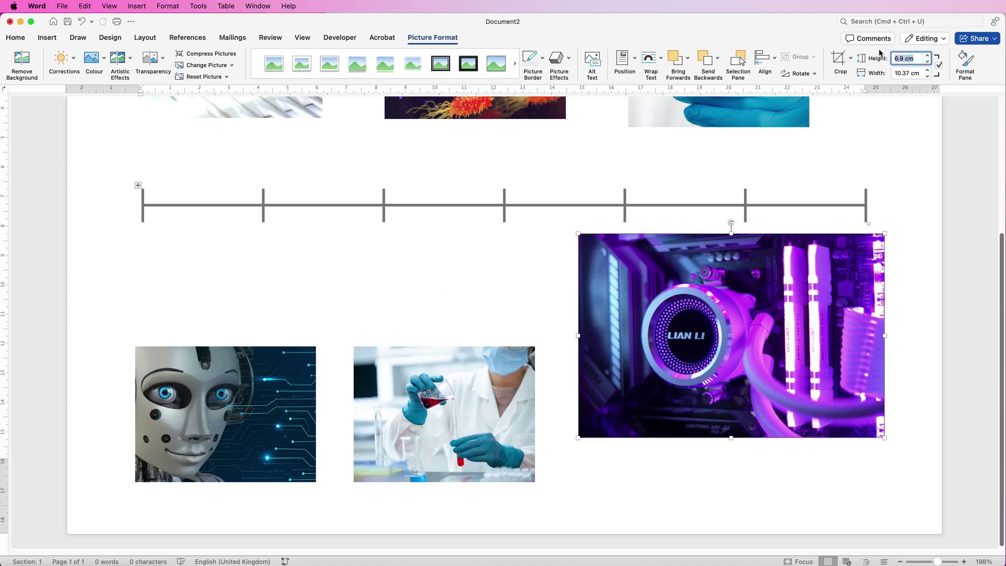
text(4.6)
key(Return)
click(839, 60)
drag(798, 406, 771, 414)
key(Escape)
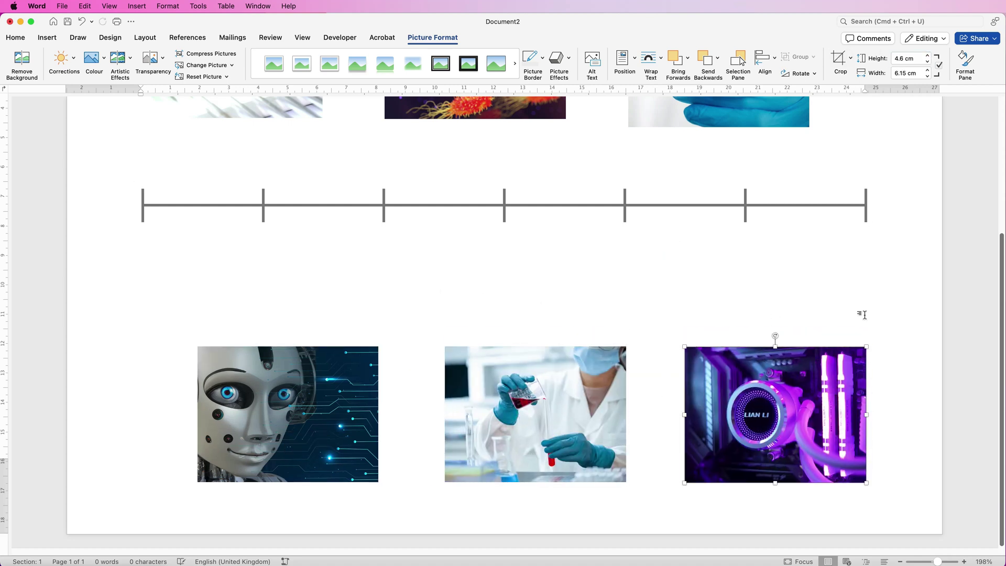
scroll(864, 315, up, 5)
click(331, 335)
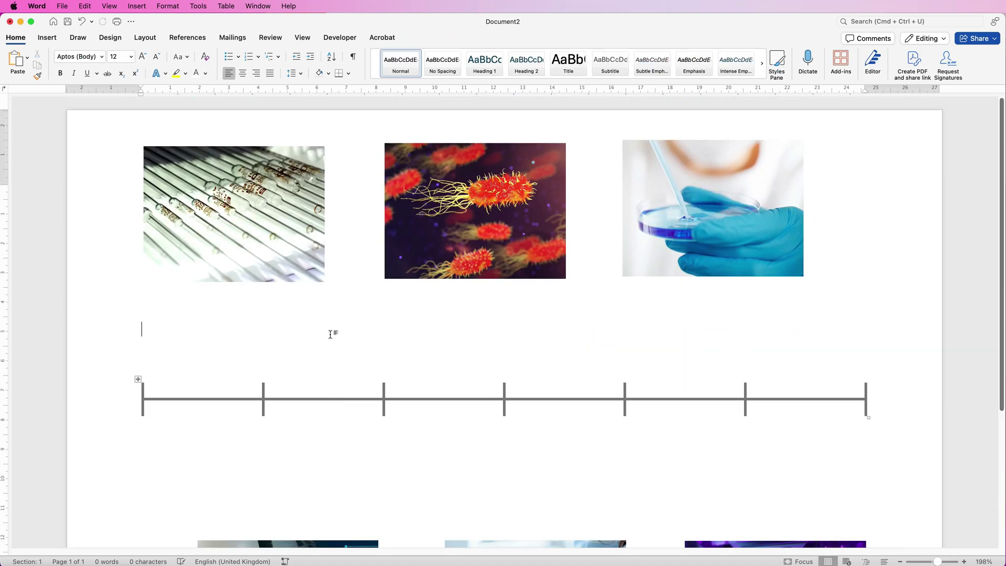
- Draw a text box above the axis's first section and size it to about 4.17 × 3.49 cm
click(47, 38)
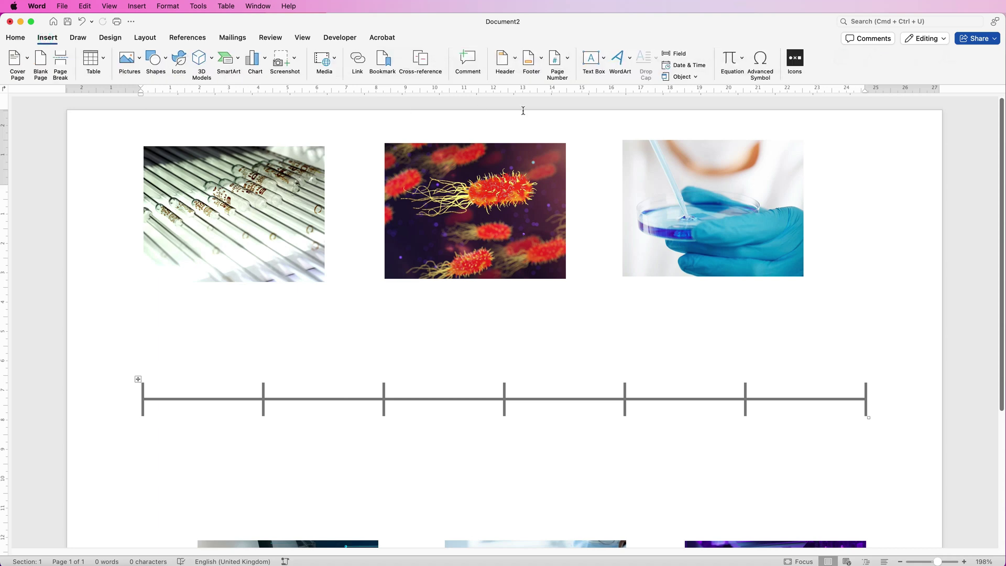
click(604, 58)
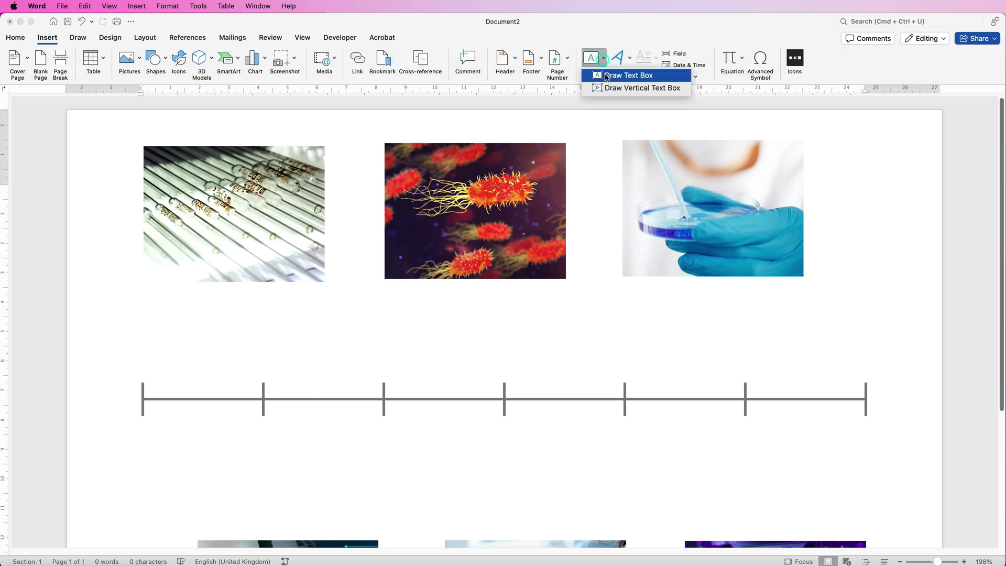
click(612, 78)
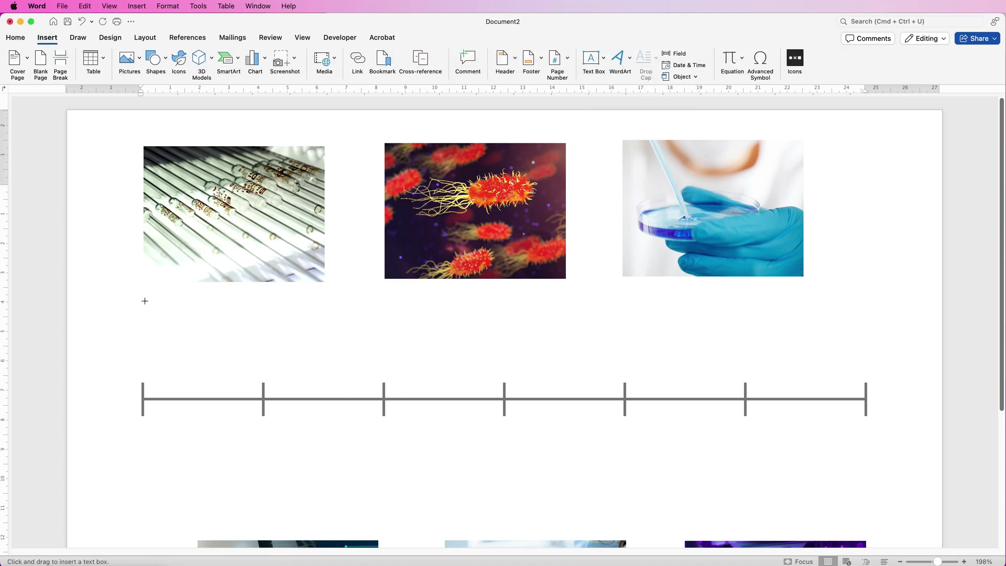
drag(145, 301, 265, 389)
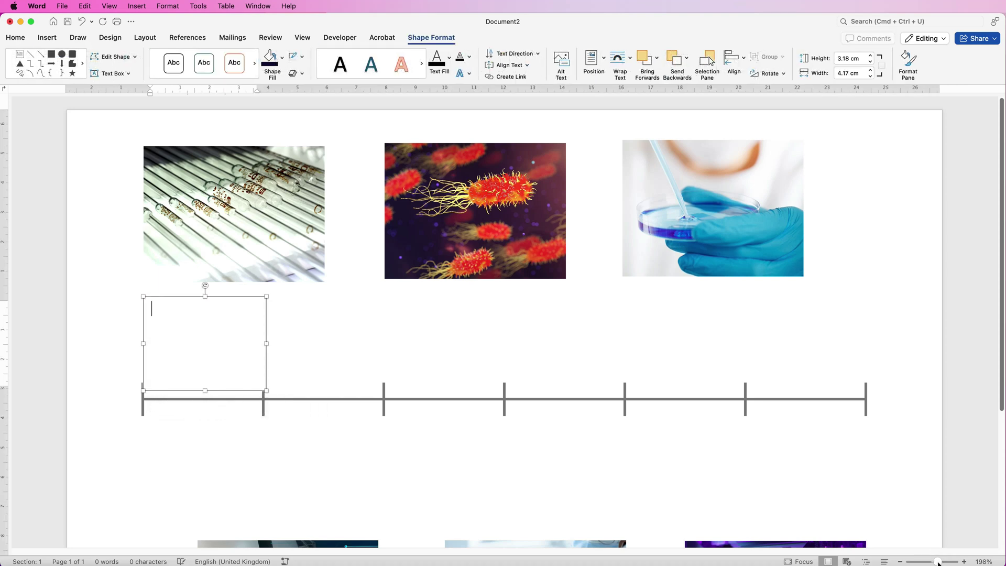
drag(939, 563, 949, 562)
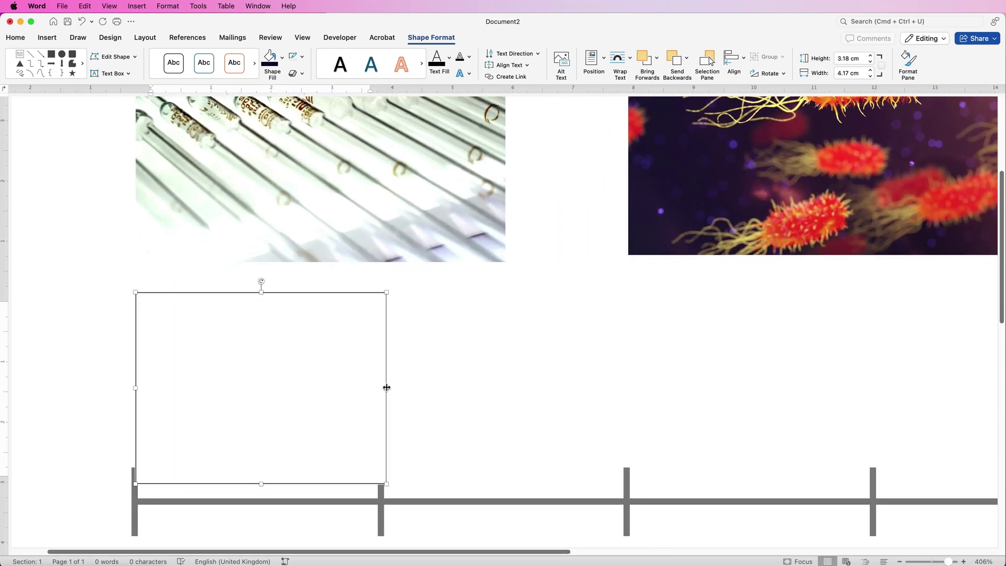
mouse_move(386, 388)
mouse_down()
mouse_move(338, 388)
mouse_move(379, 388)
mouse_up()
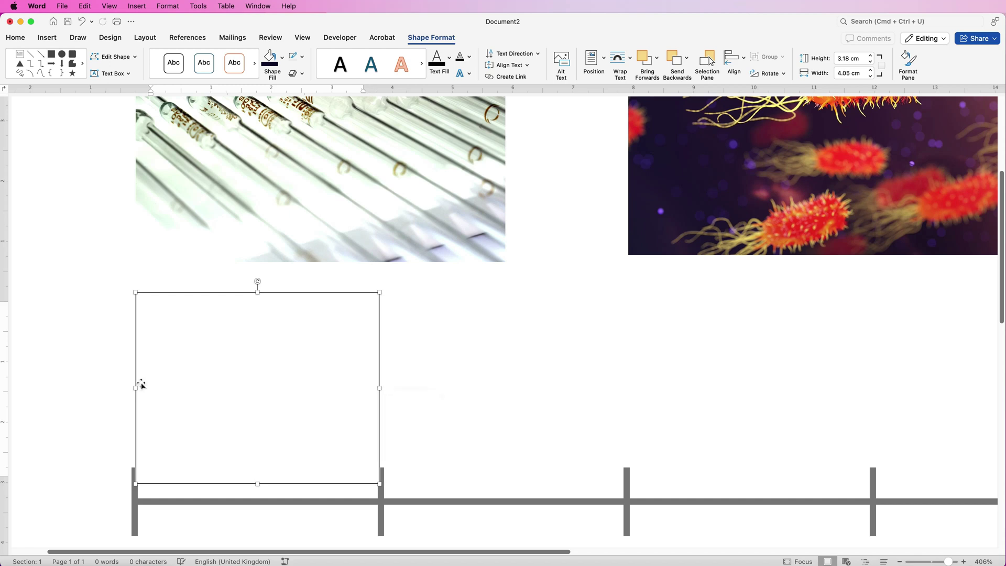
mouse_move(136, 386)
mouse_down()
mouse_move(162, 386)
mouse_move(132, 386)
mouse_up()
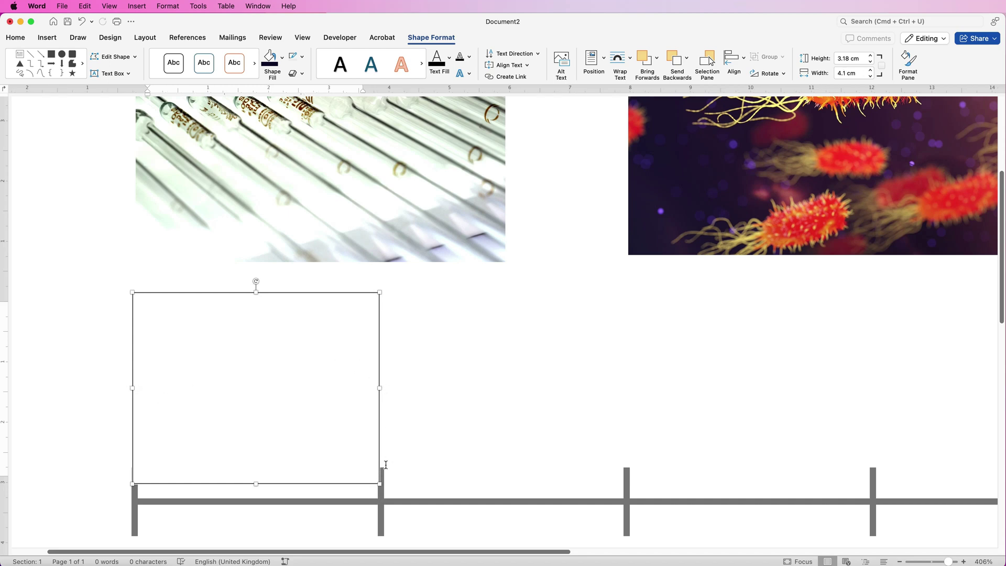
drag(379, 388, 384, 388)
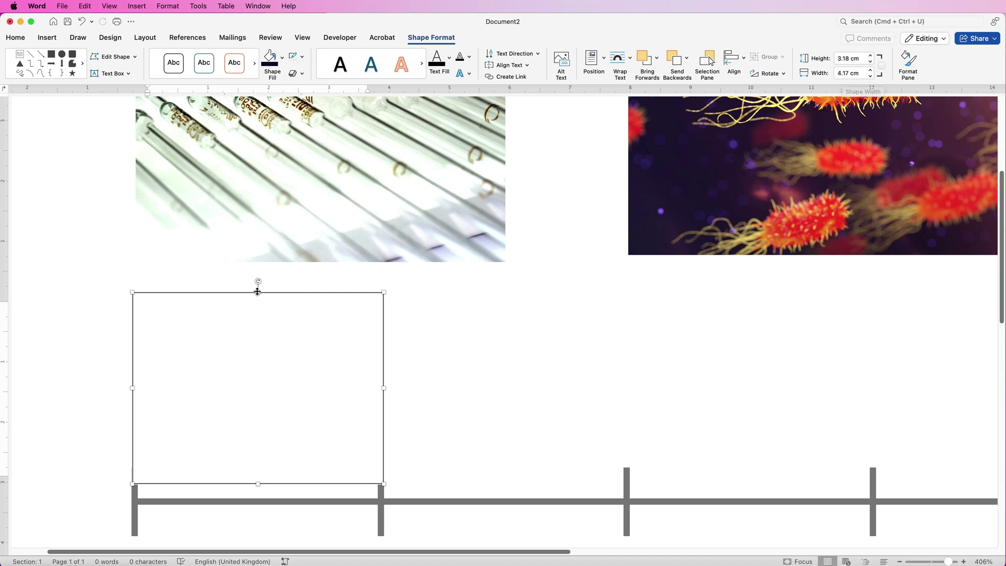
drag(259, 292, 269, 274)
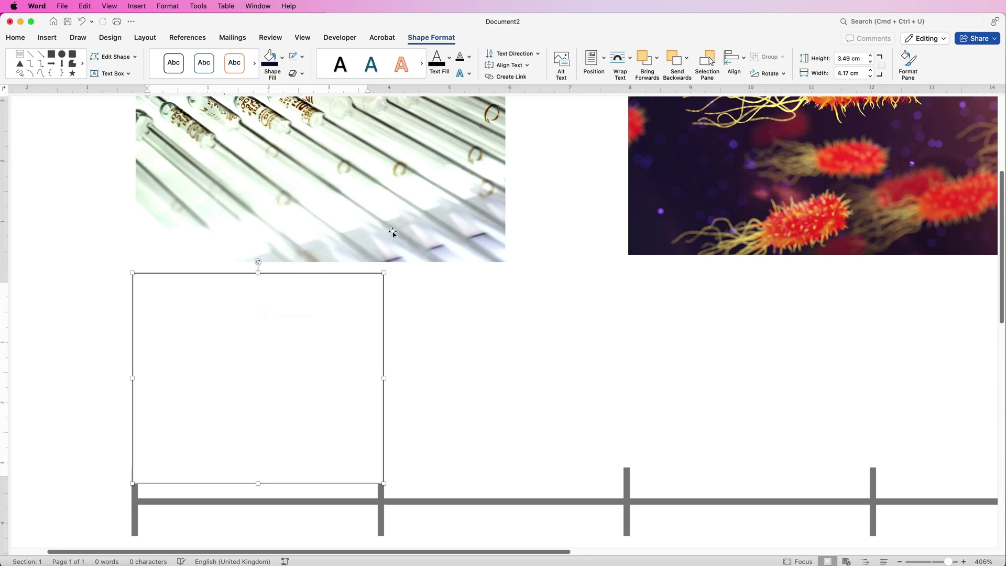
- Set the empty text box above the timeline to about 3.5 cm tall and click inside it
click(849, 59)
key(BackSpace)
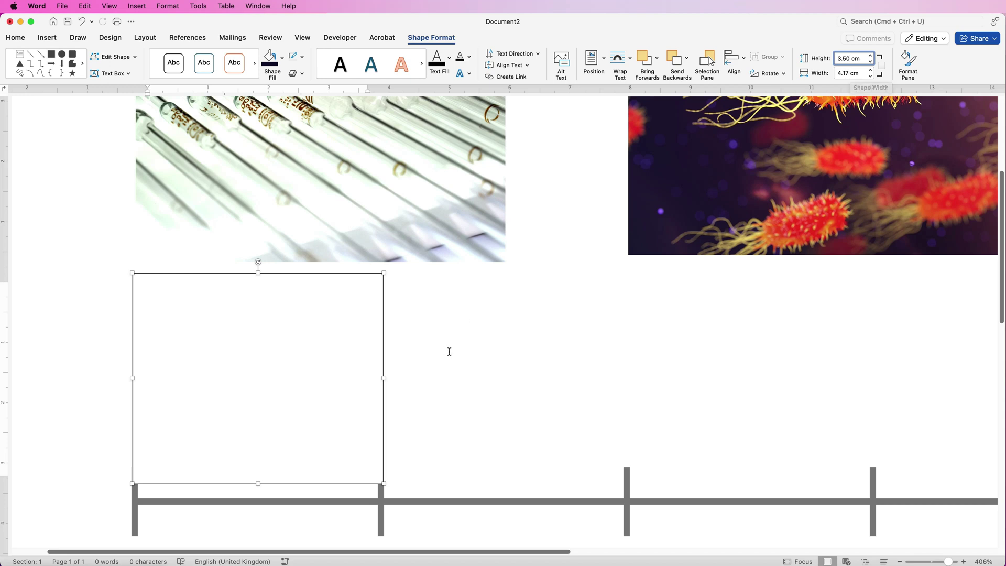
click(234, 349)
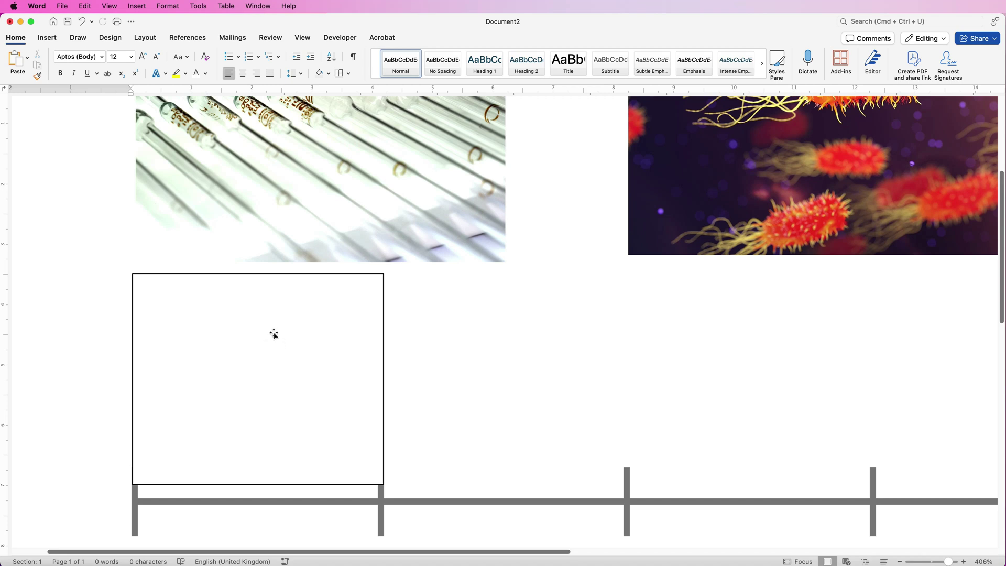
click(275, 335)
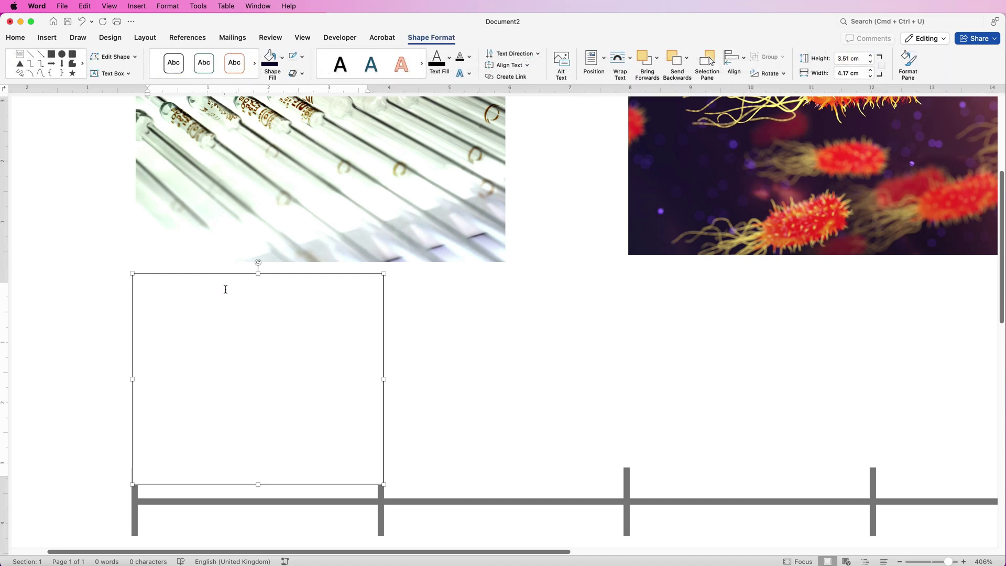
- Type 2001 in the text box with the pasted subject-description paragraph on the line below
text(2001)
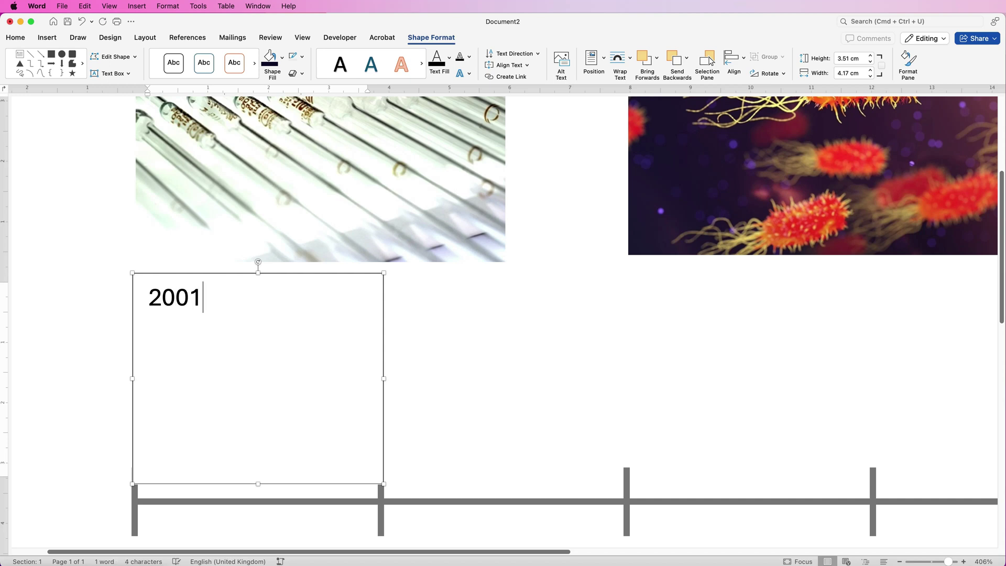
key(Return)
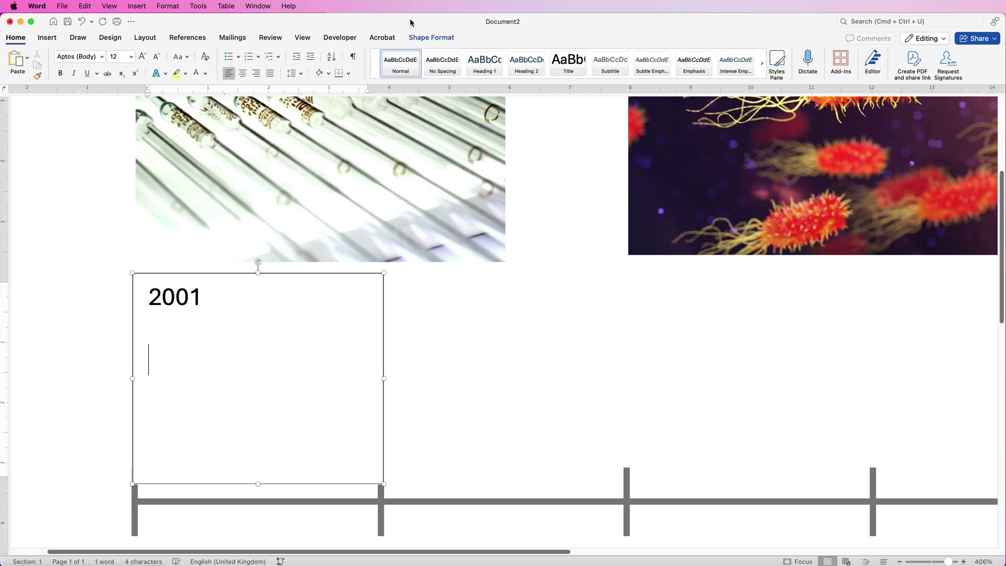
drag(411, 21, 412, 33)
text(This box is for all the relevant text and information about this subject matter.)
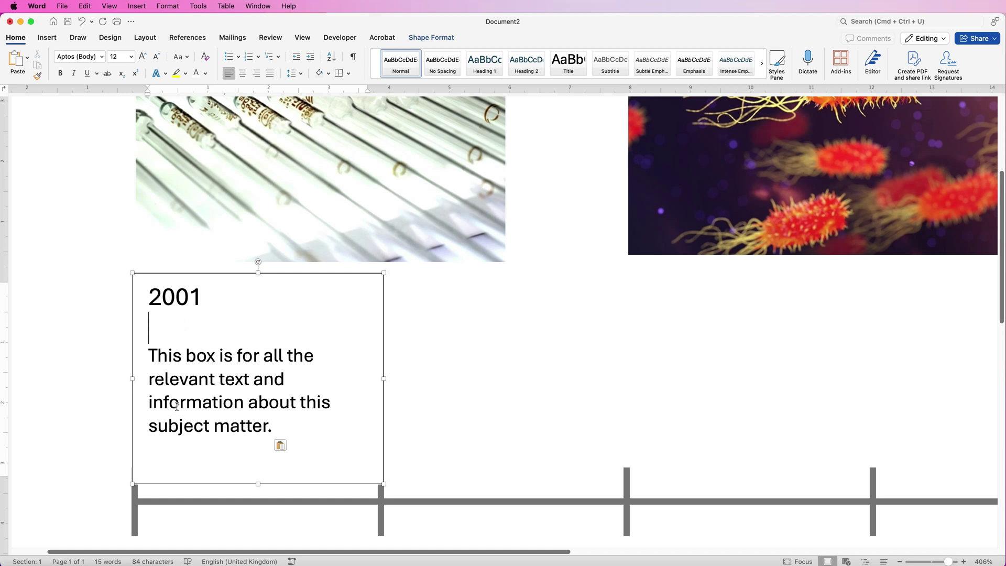
click(173, 458)
key(Left)
key(alt+Left)
key(shift+alt+Left)
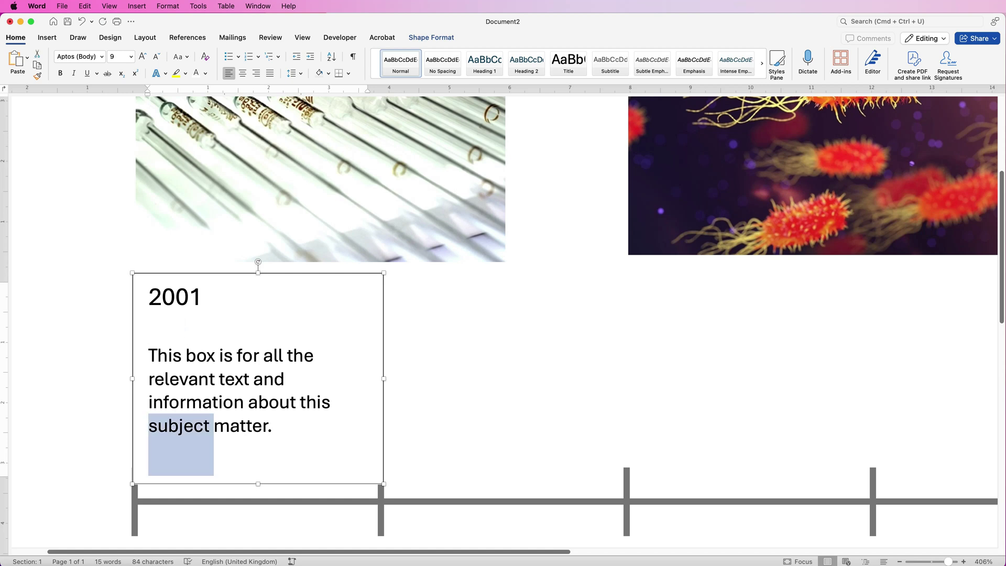
click(252, 426)
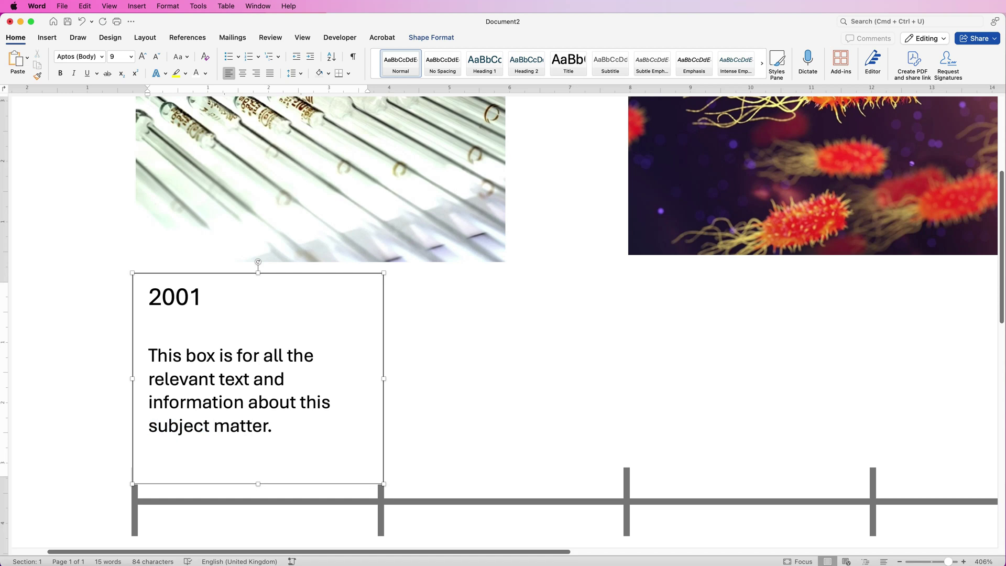
- Shrink the font of the empty line under 2001 to reduce the gap
drag(258, 484, 258, 464)
click(150, 328)
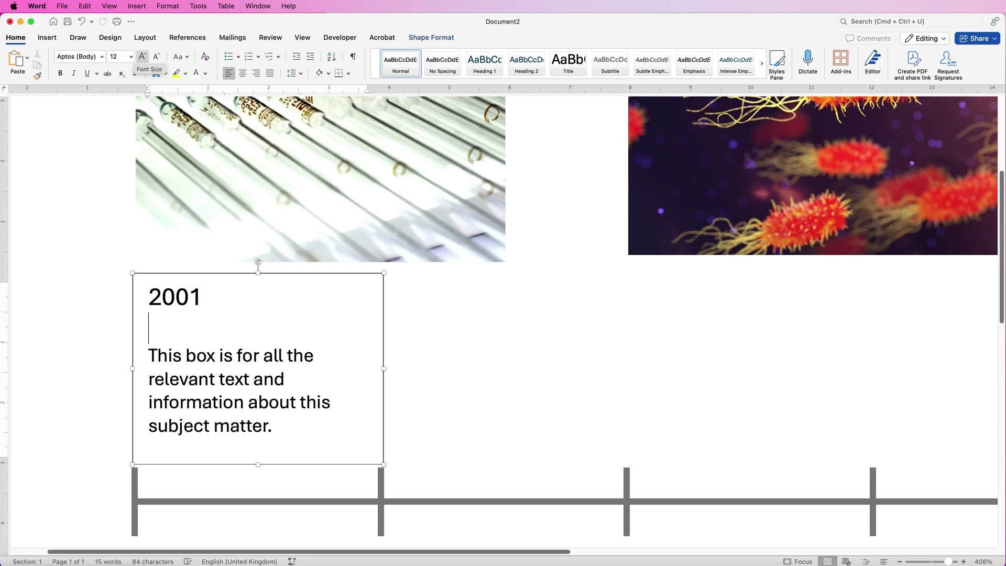
click(156, 56)
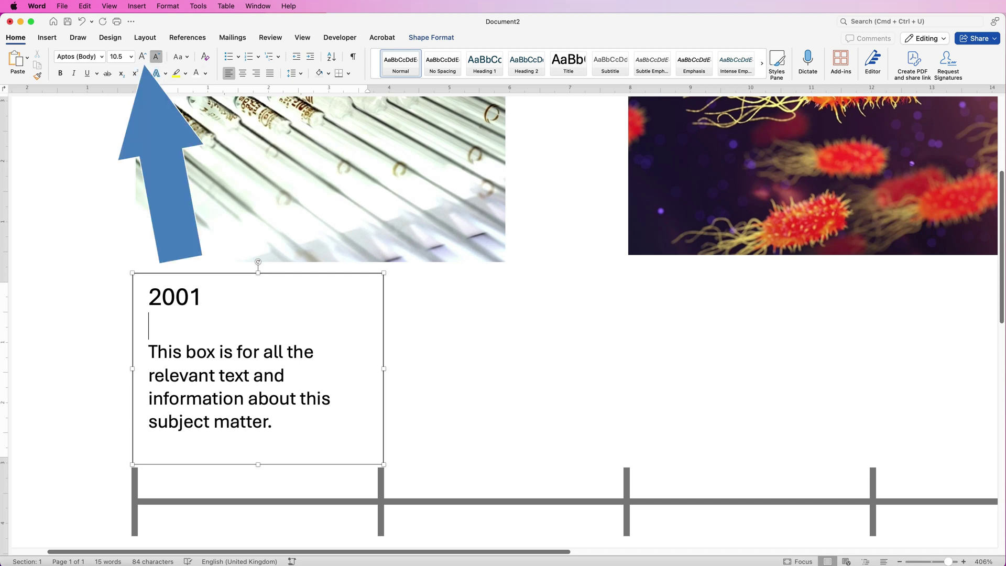
click(156, 57)
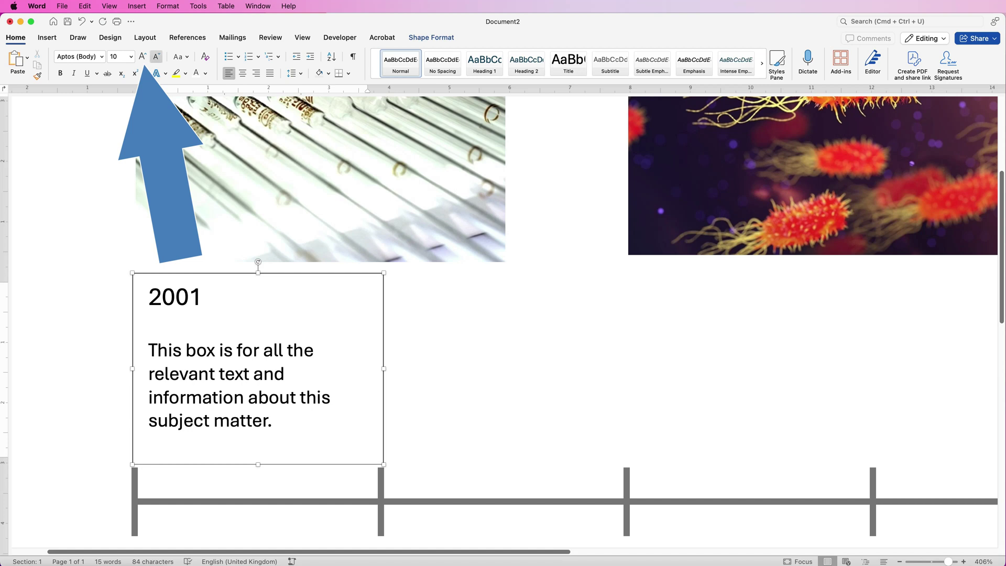
click(156, 57)
click(156, 57)
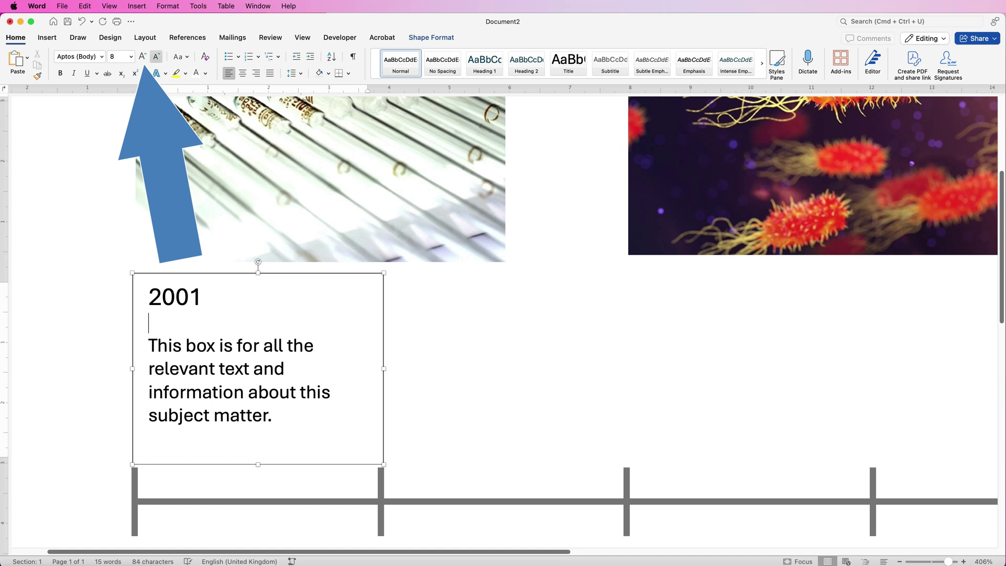
click(157, 57)
click(156, 57)
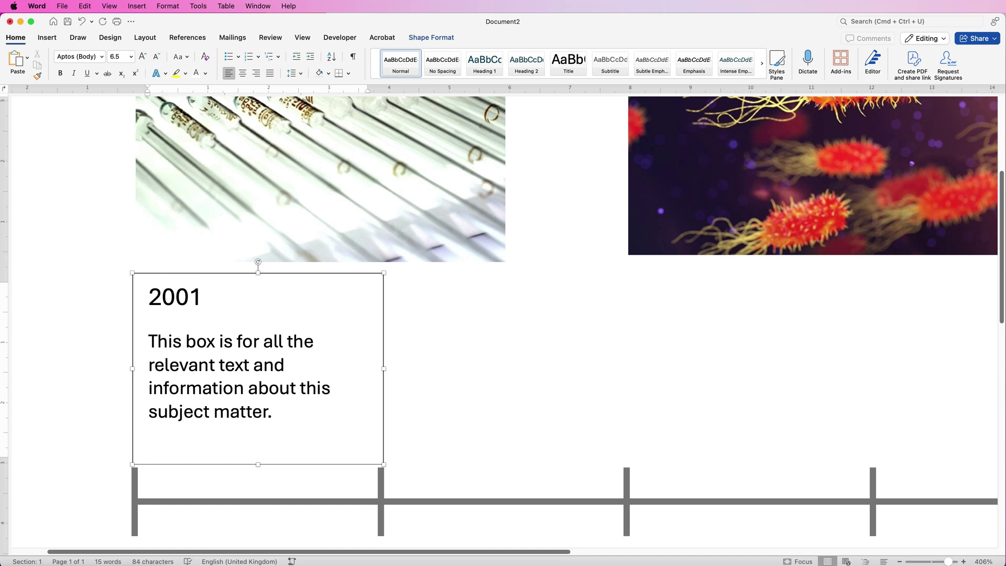
- Shorten the box to about 2.86 cm to fit its text and select the body paragraph
drag(258, 464, 258, 446)
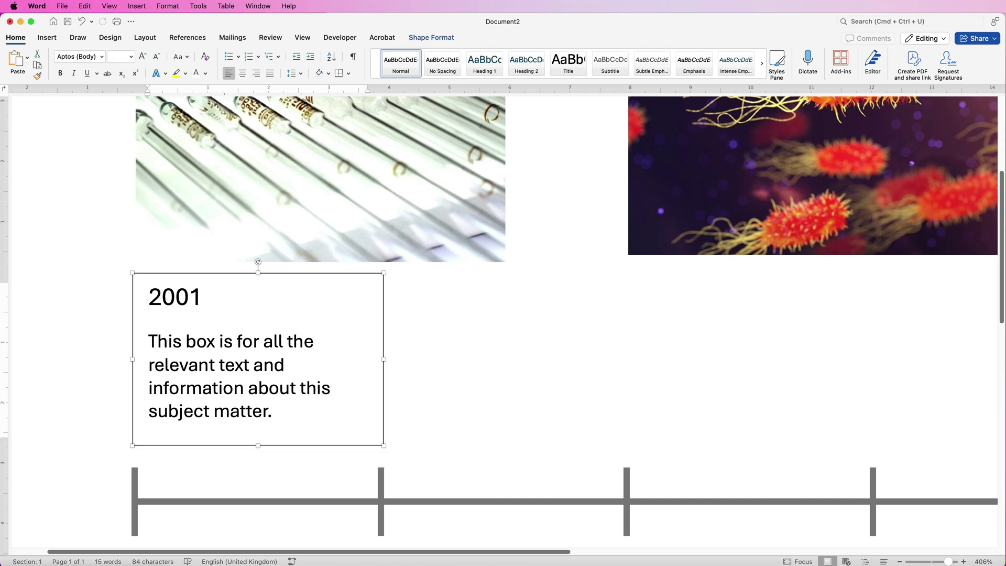
click(273, 411)
drag(272, 410, 148, 341)
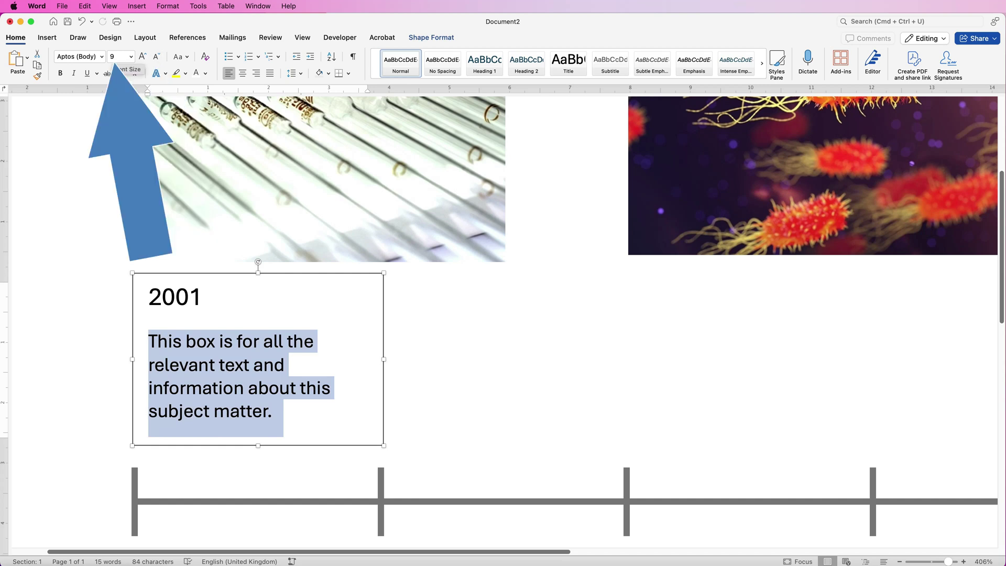
- Enlarge the 2001 heading to 16 pt, then select the whole text box
double_click(175, 297)
click(142, 56)
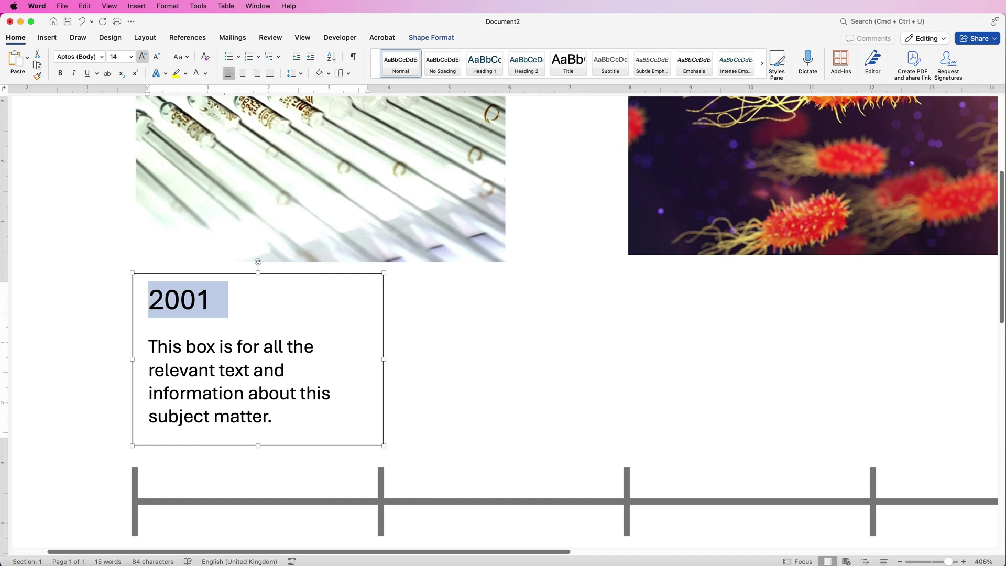
click(142, 56)
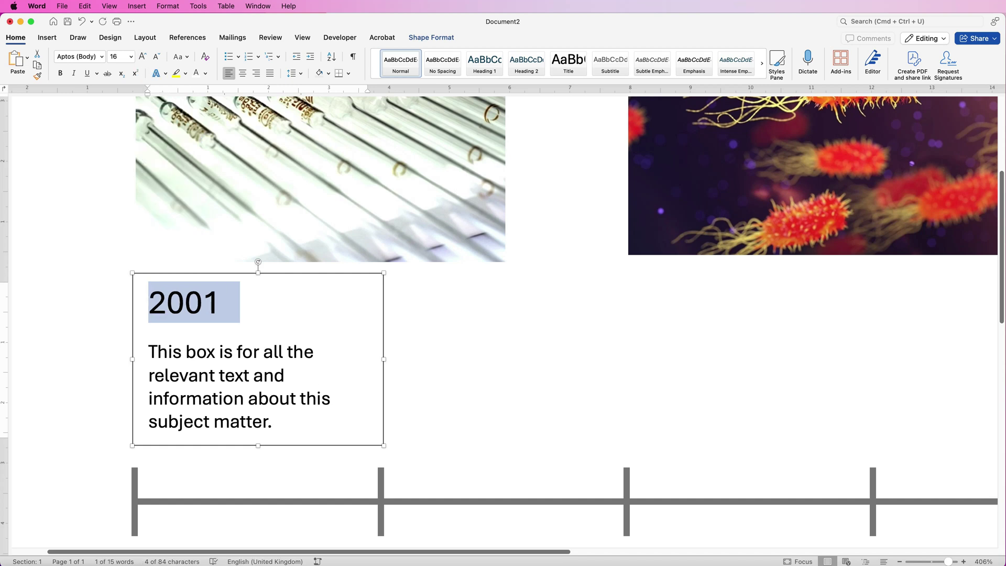
click(220, 302)
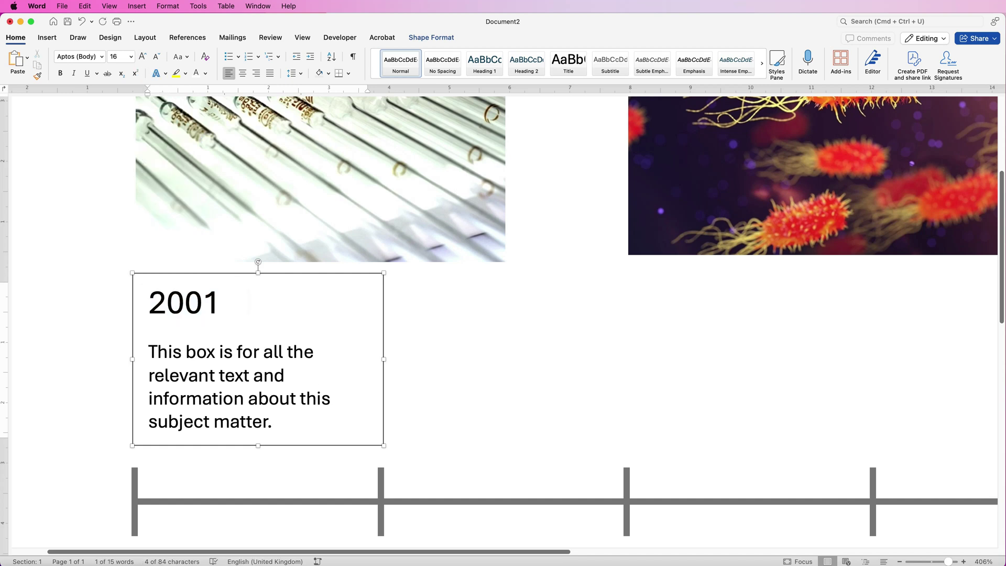
click(131, 328)
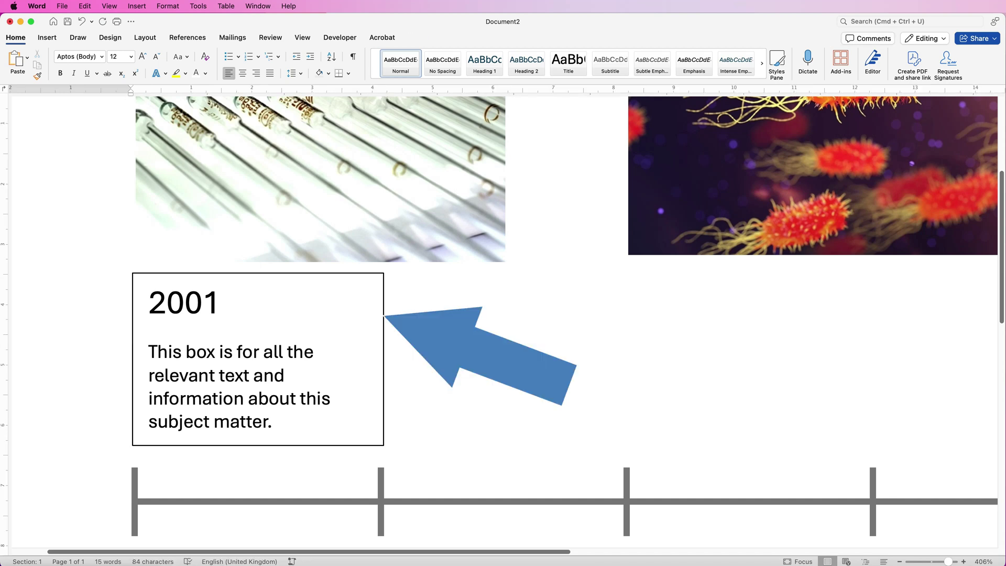
click(132, 328)
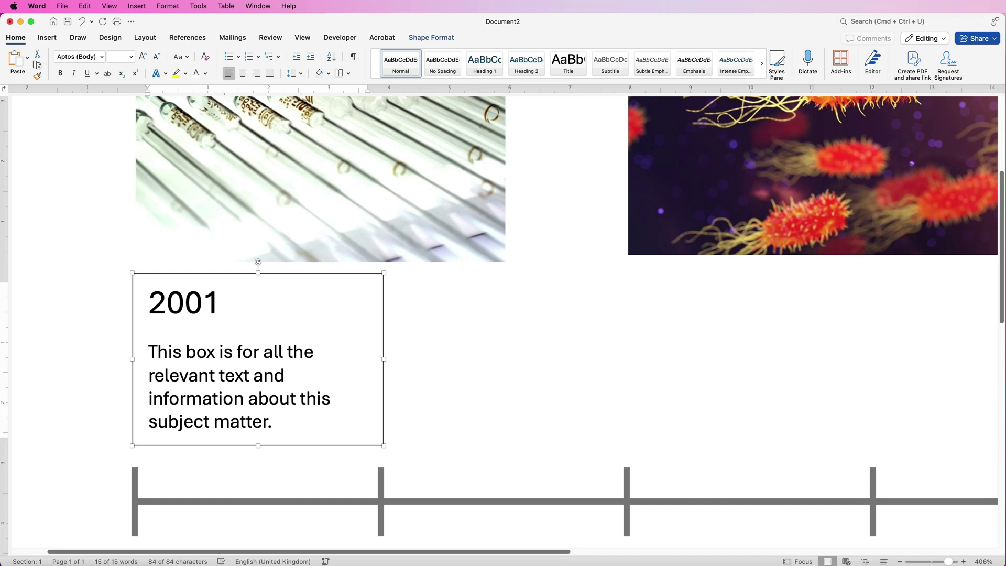
- Choose No Outline for the 2001 text box under Shape Outline
click(432, 37)
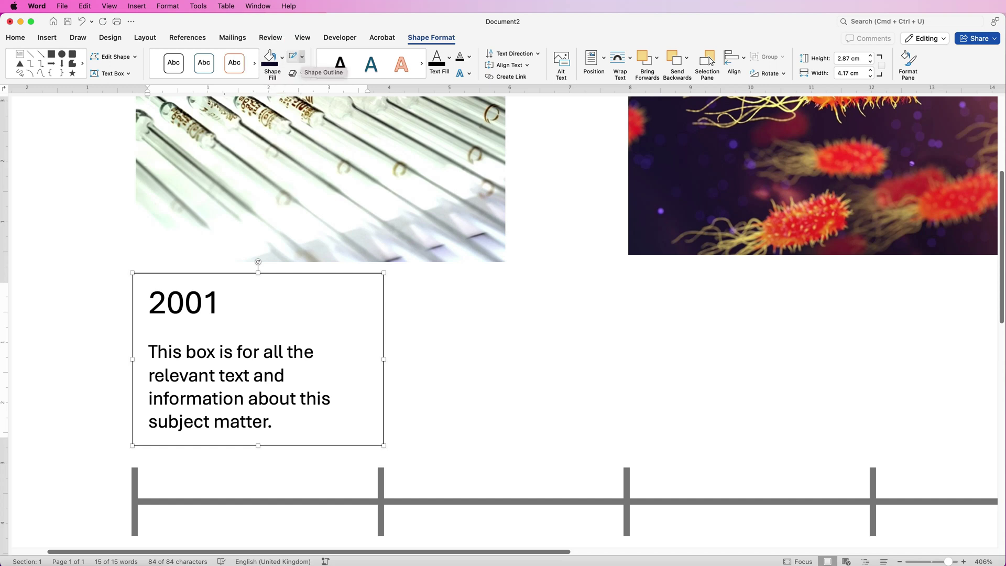
click(302, 56)
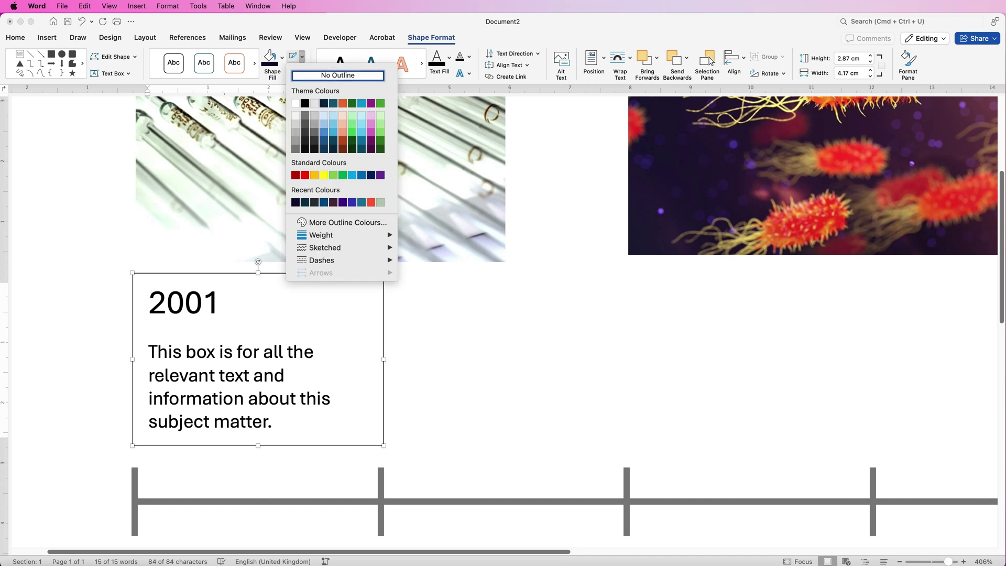
key(Return)
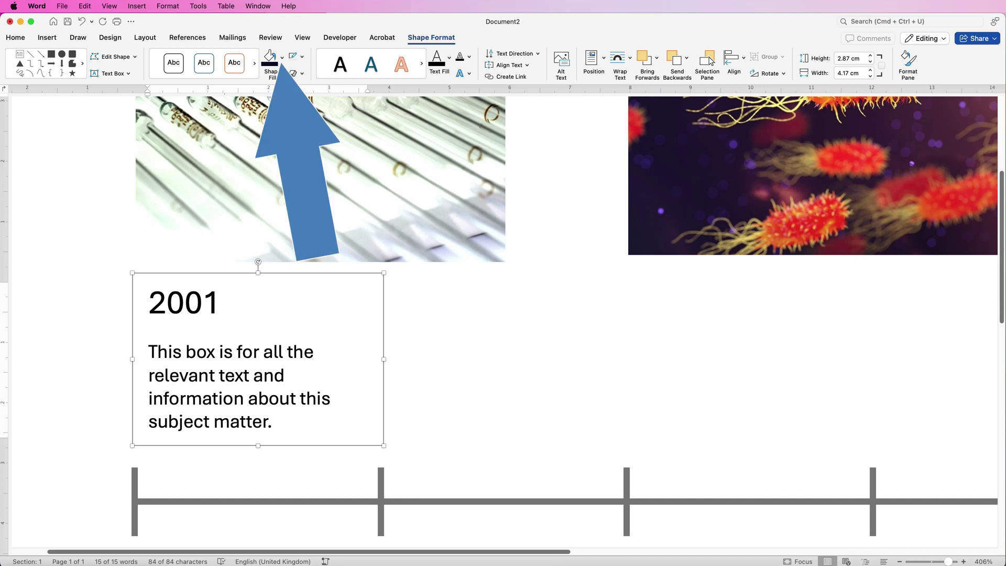
- Fill the 2001 box with a dark charcoal sampled from the test-tube photo's corner
scroll(503, 315, up, 4)
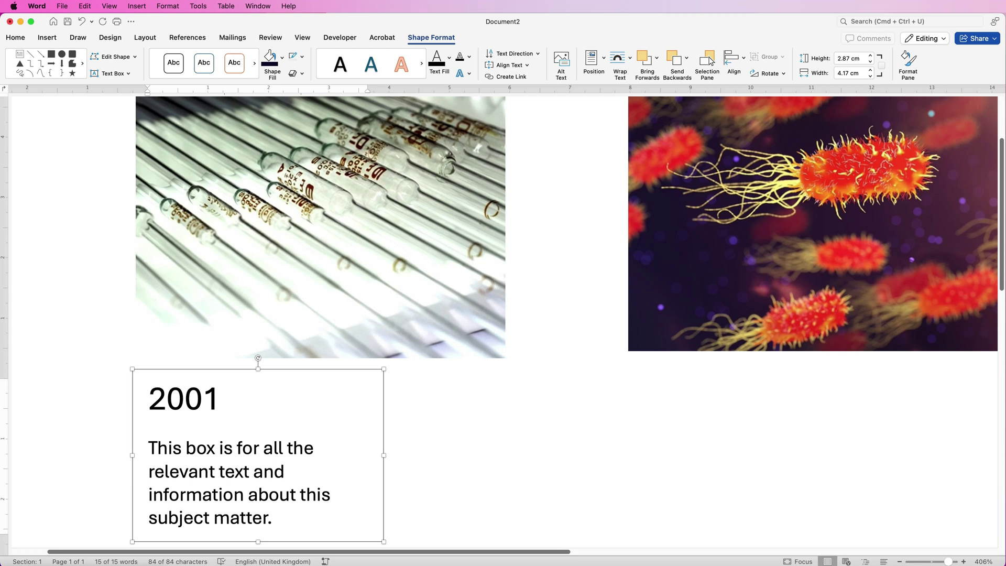
click(282, 56)
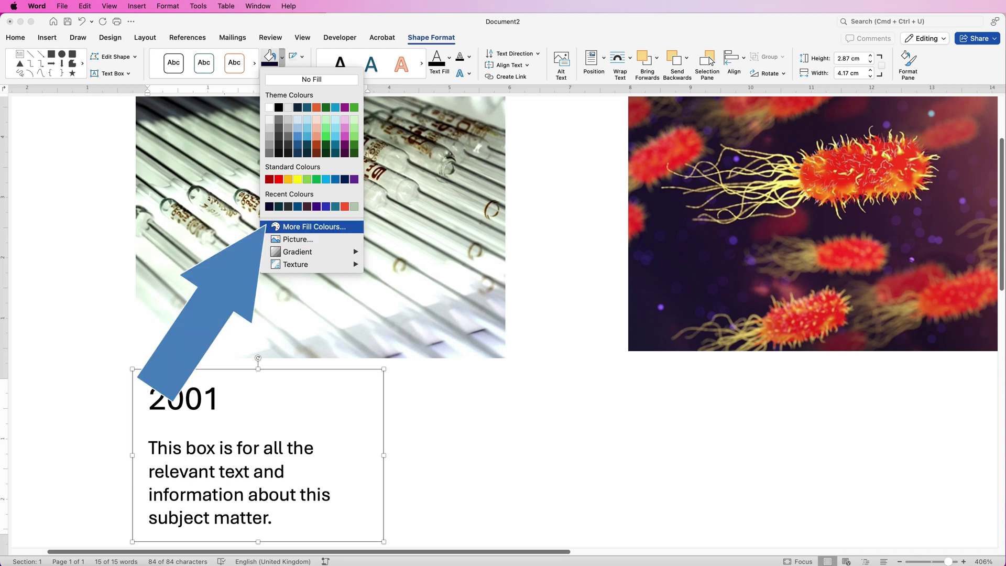
click(314, 227)
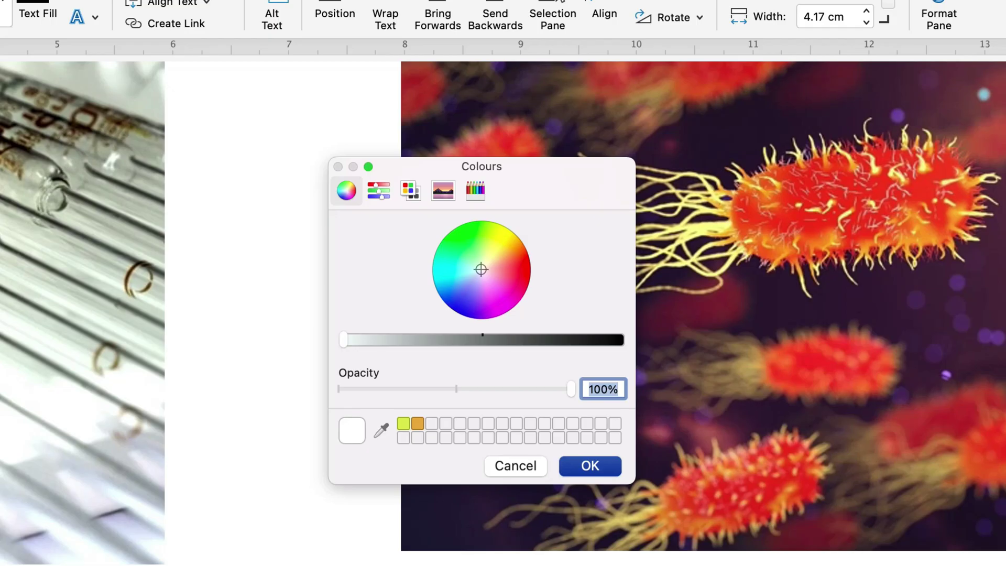
mouse_move(481, 270)
mouse_down()
mouse_move(495, 281)
mouse_move(465, 297)
mouse_move(456, 260)
mouse_move(456, 288)
mouse_move(478, 299)
mouse_move(504, 270)
mouse_move(459, 257)
mouse_move(459, 286)
mouse_up()
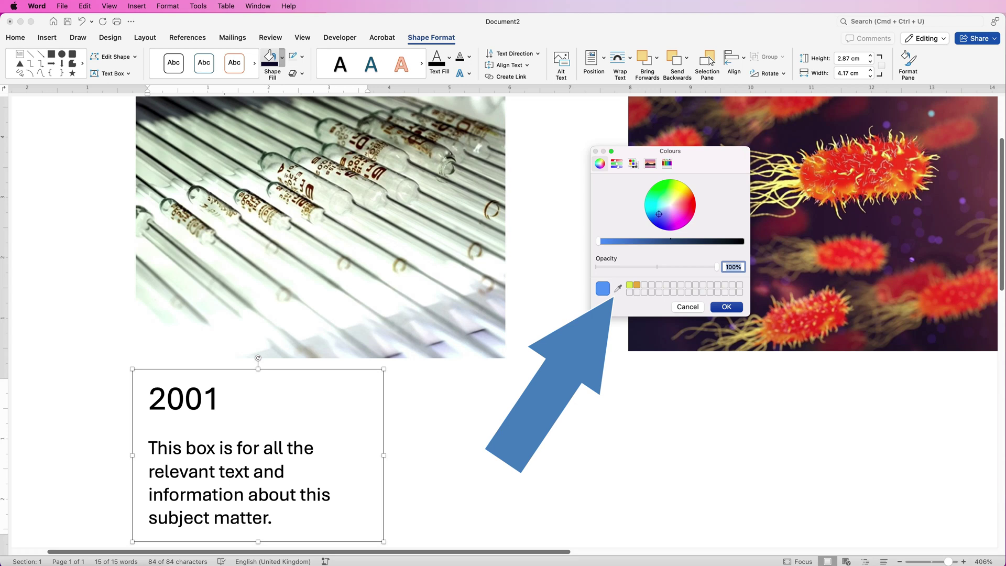
click(618, 288)
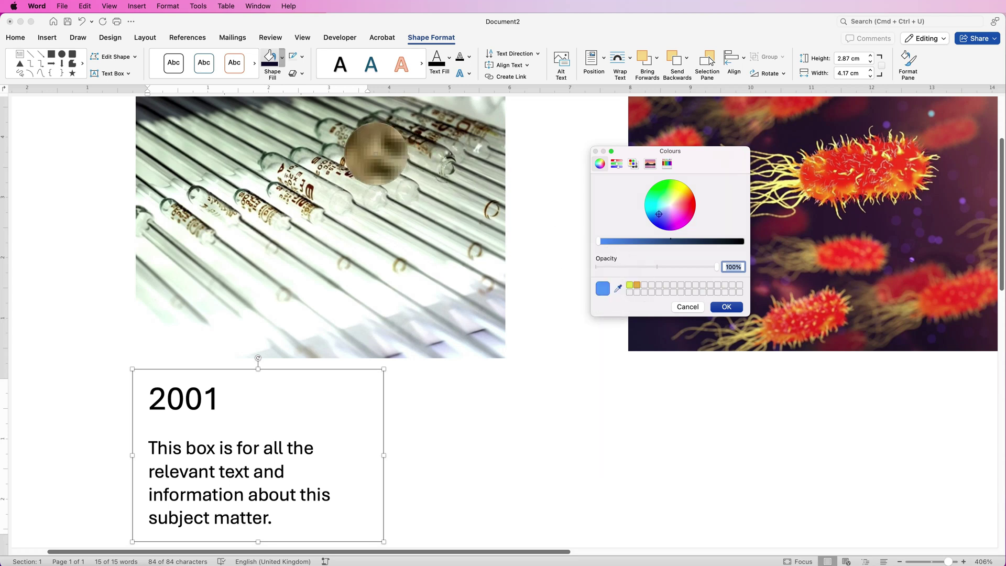
click(166, 115)
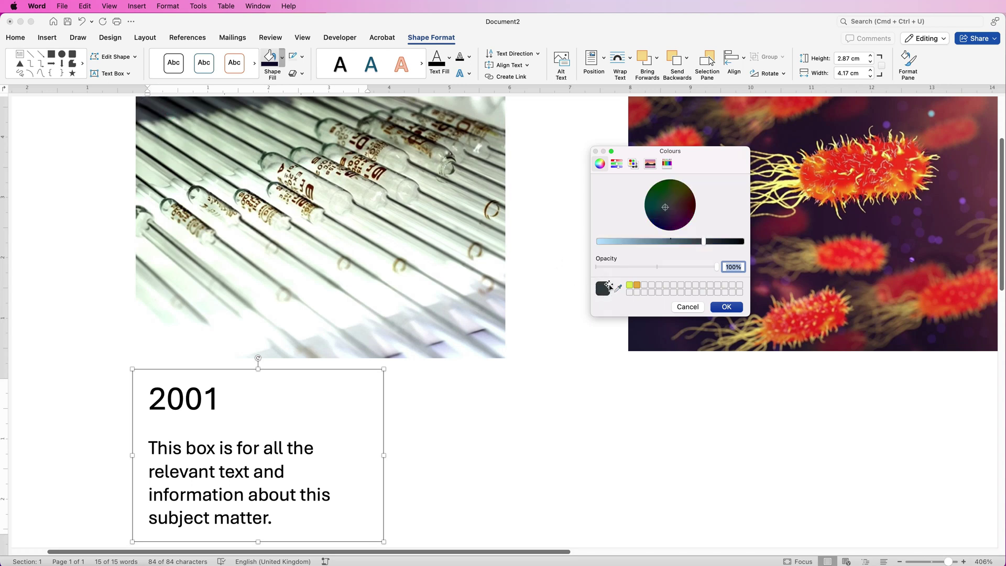
click(727, 307)
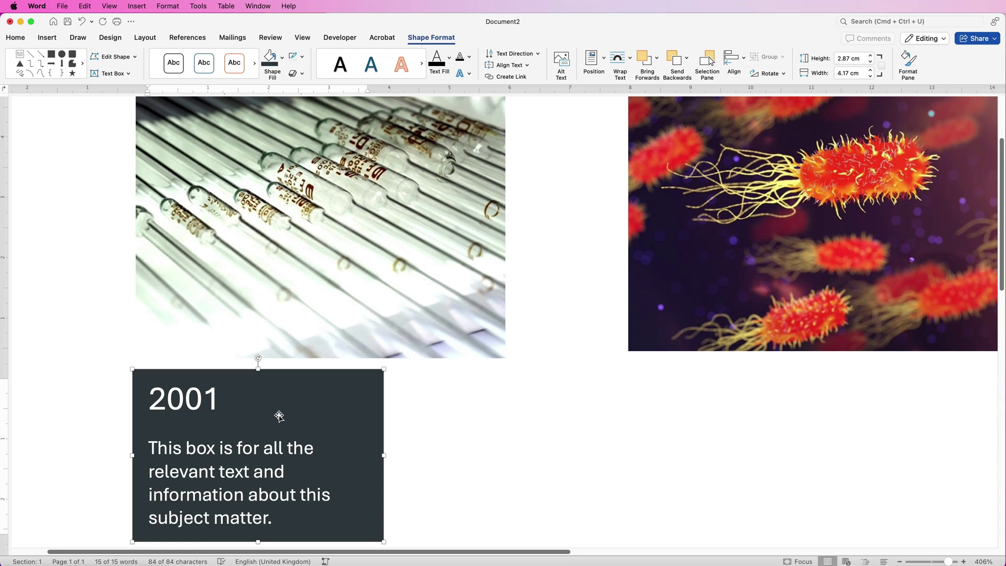
drag(949, 563, 937, 562)
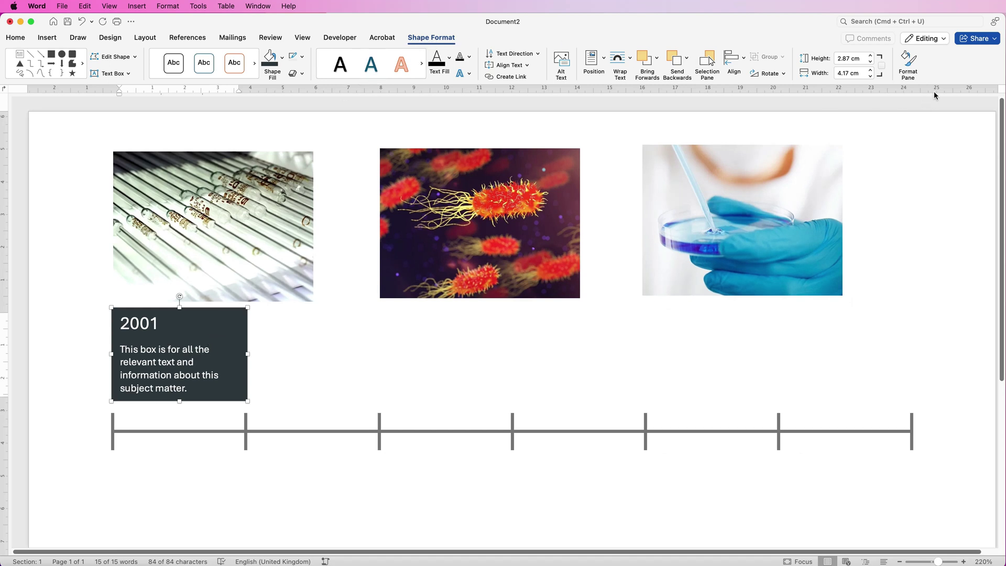
- Set 0.4 cm left and 0.2 cm top inner margins on the 2001 box and lengthen it slightly
click(909, 67)
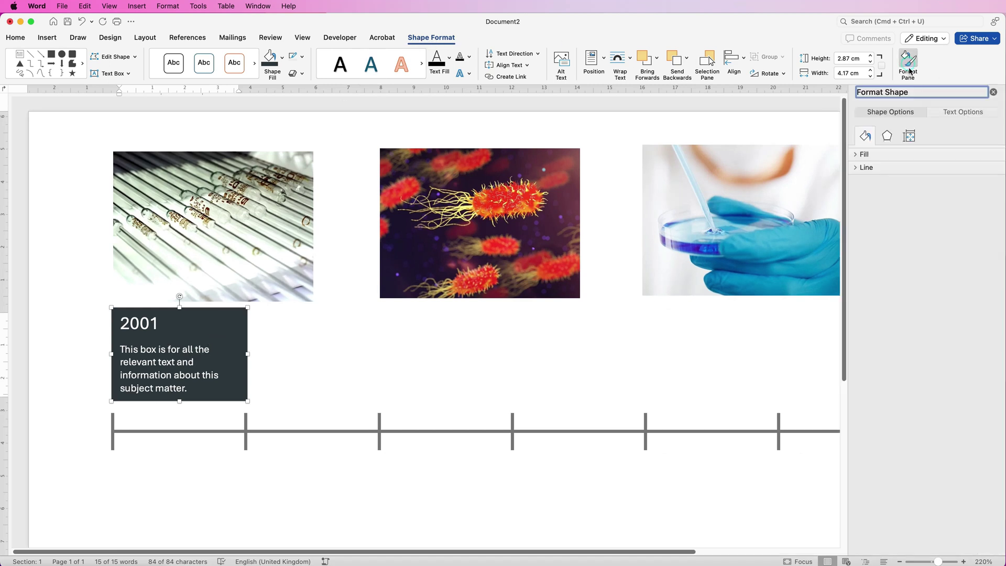
click(910, 137)
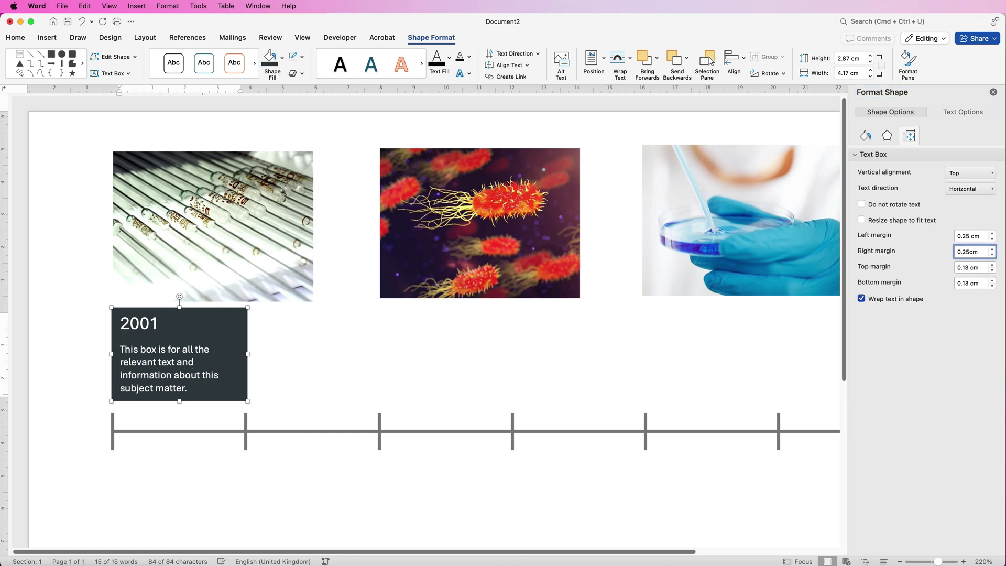
click(993, 233)
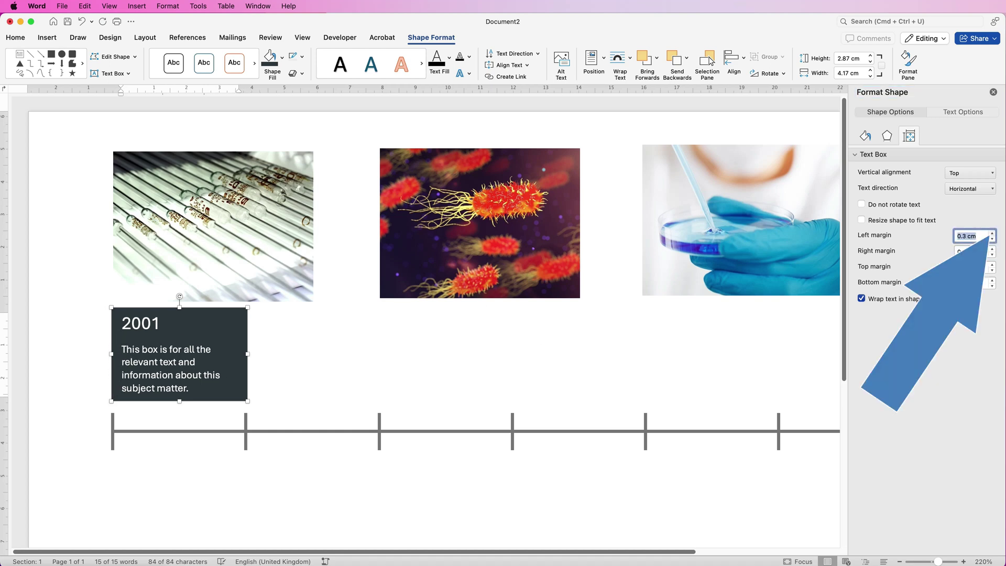
click(992, 233)
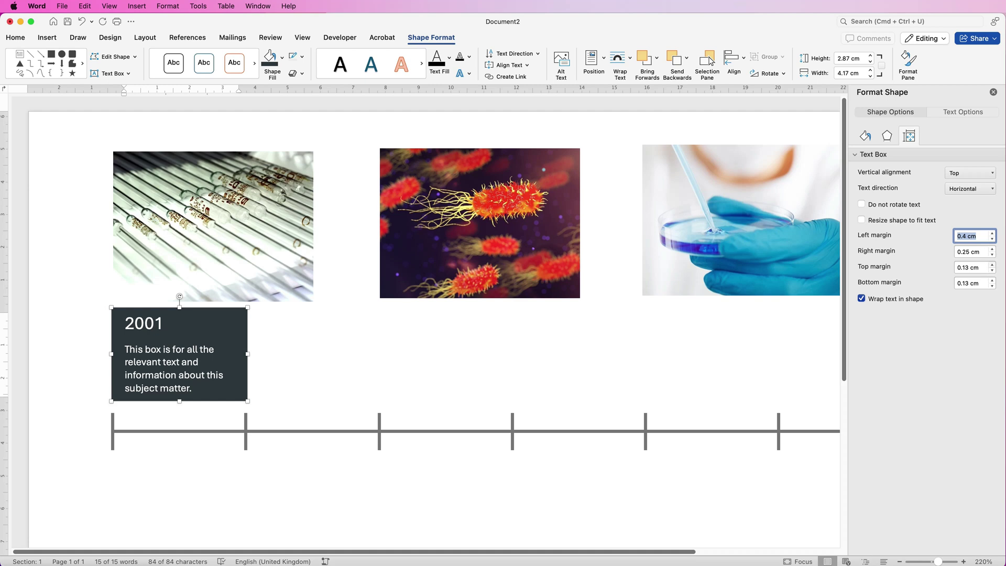
click(992, 265)
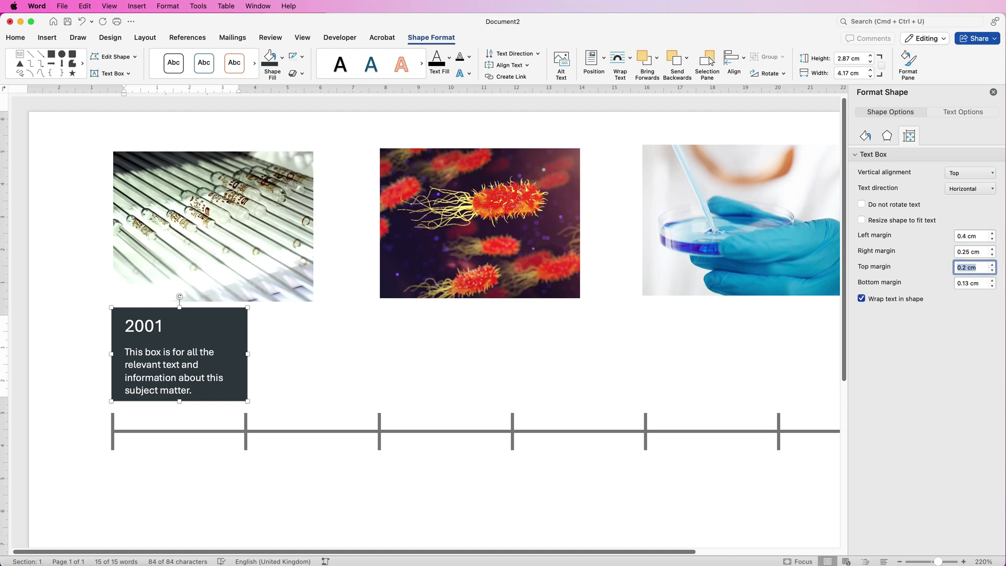
drag(180, 401, 179, 408)
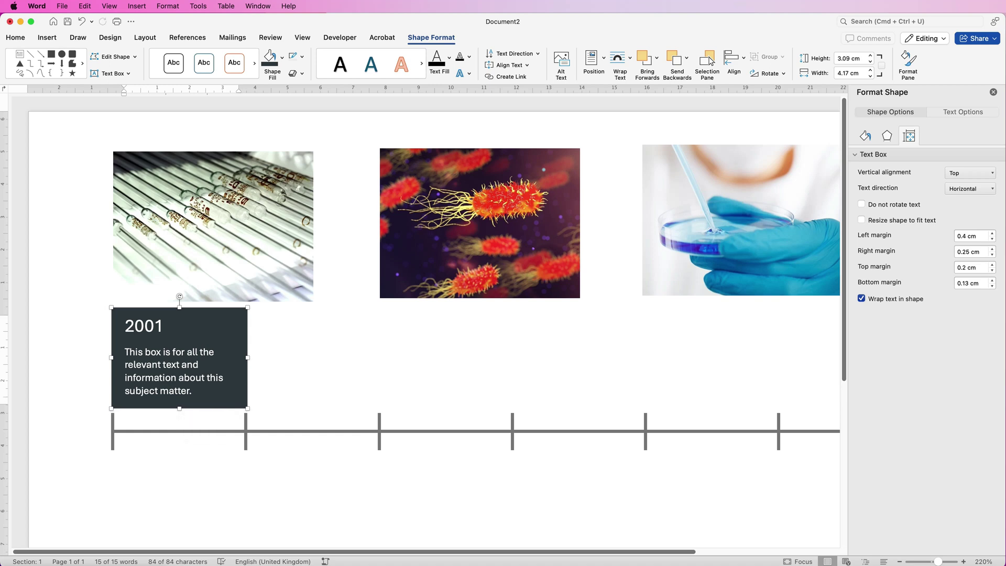
key(Escape)
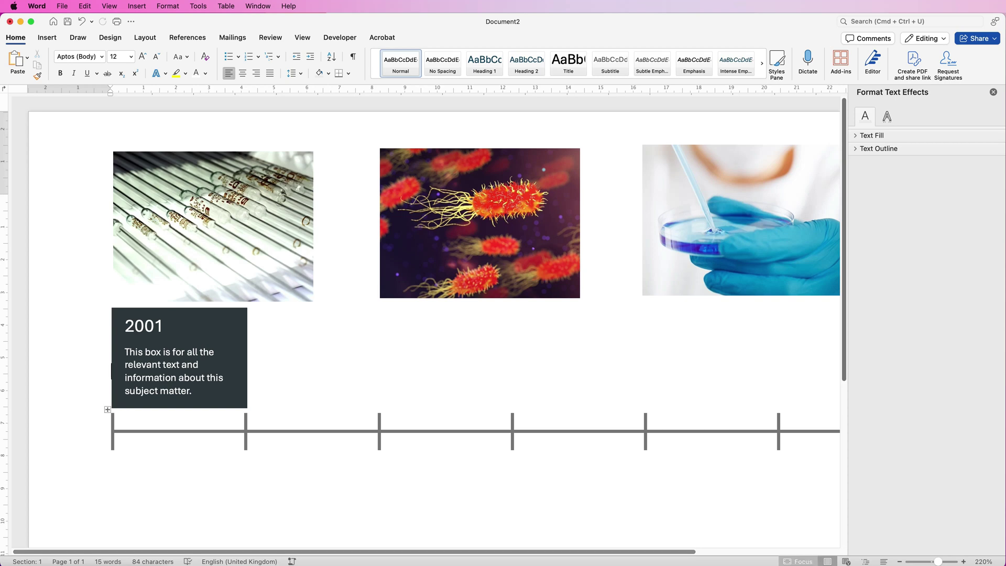
- Copy the 2001 box along the timeline and move alternate copies below the axis under their photos
scroll(425, 323, down, 5)
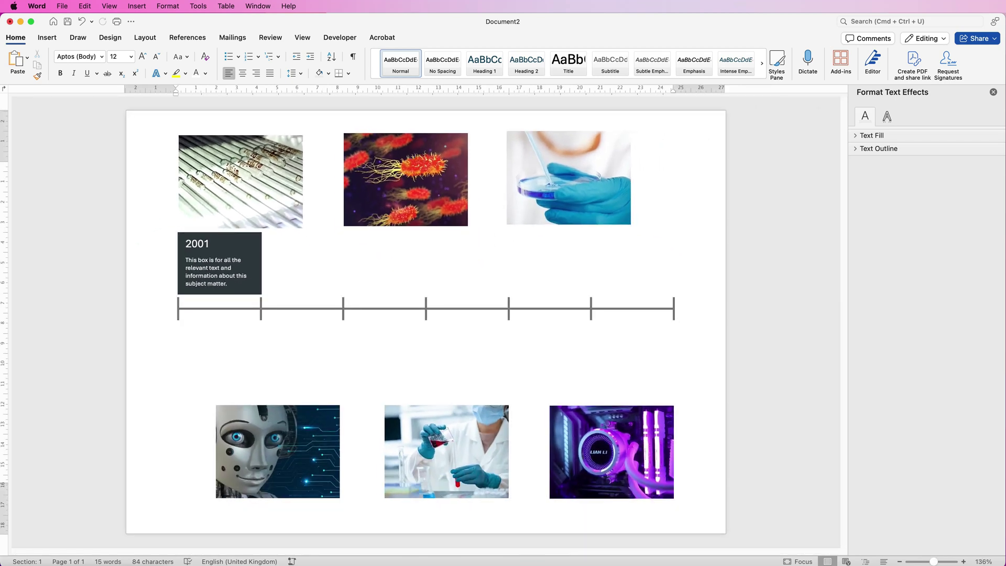
click(220, 262)
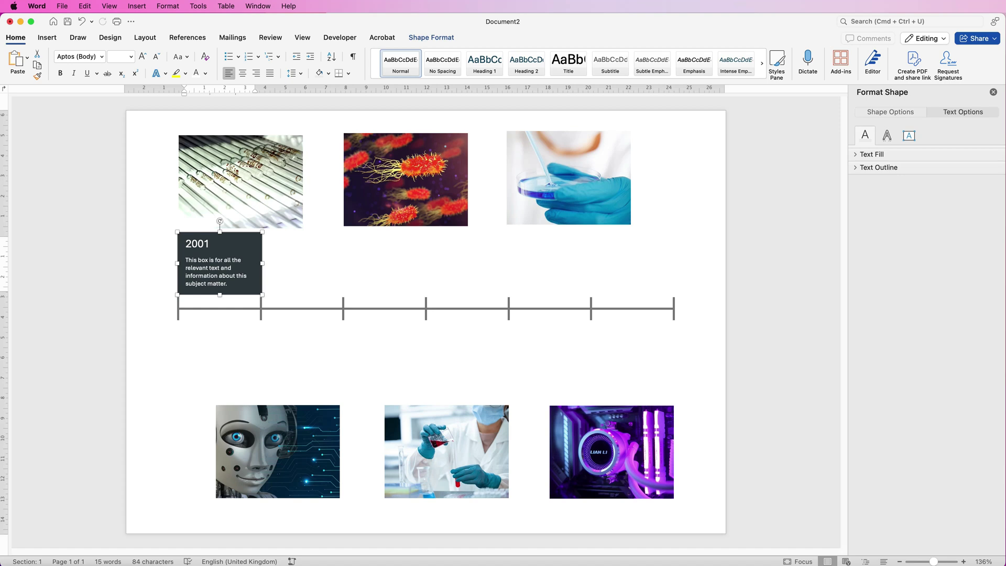
drag(219, 265, 638, 284)
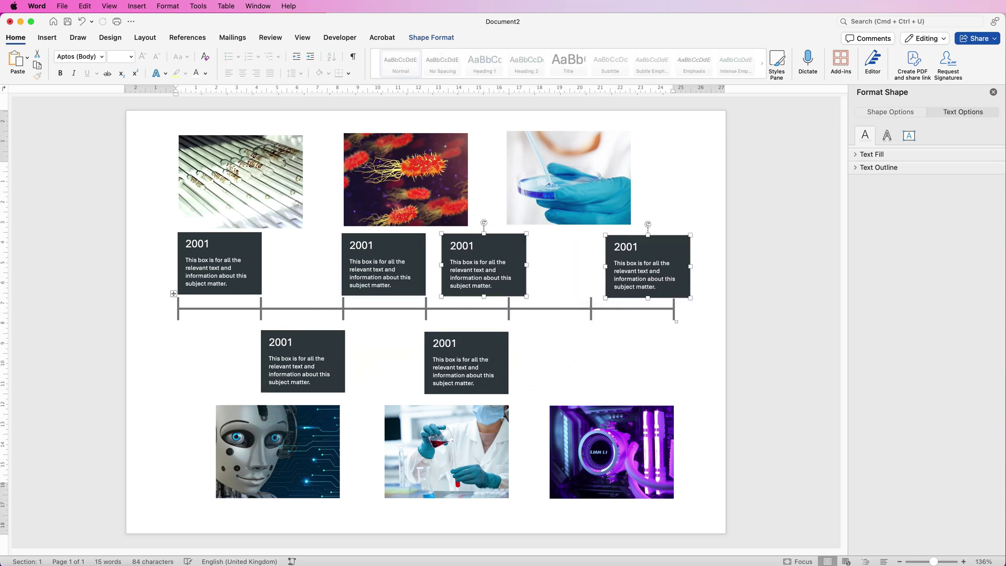
click(649, 278)
drag(649, 279, 632, 373)
drag(490, 285, 555, 283)
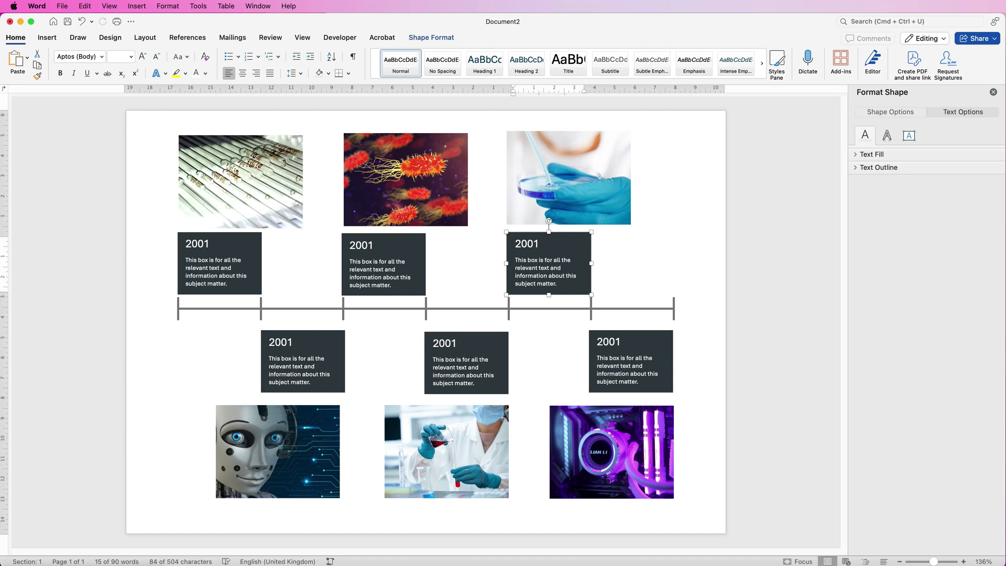
click(383, 264)
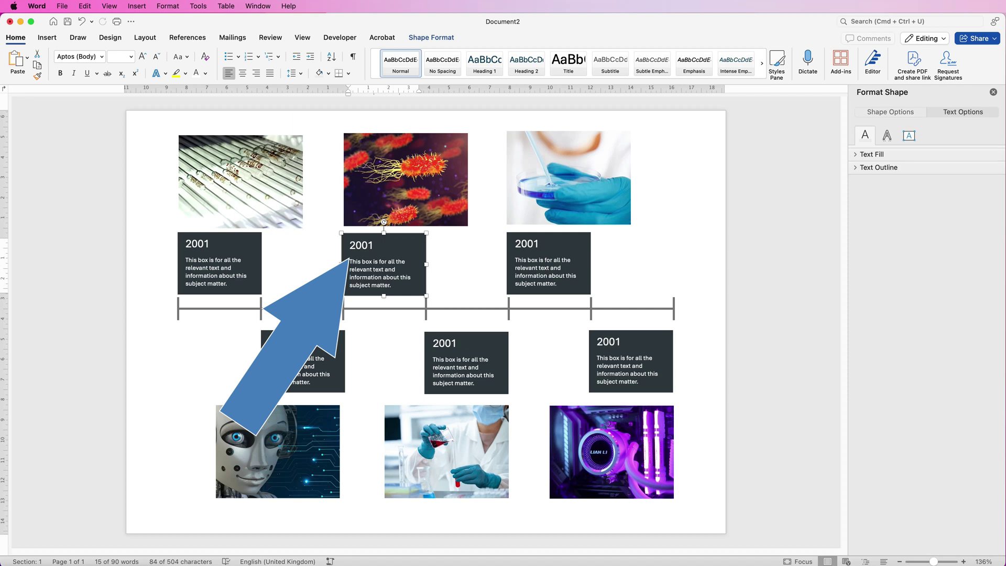
- Fill the selected date box with a purple sampled from the bacteria photo
click(431, 37)
click(282, 56)
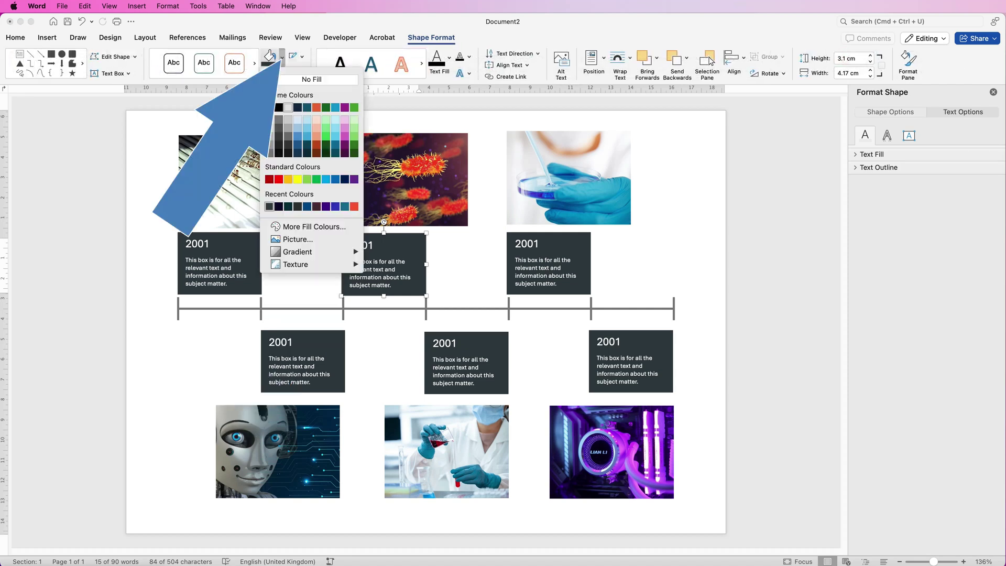
click(315, 226)
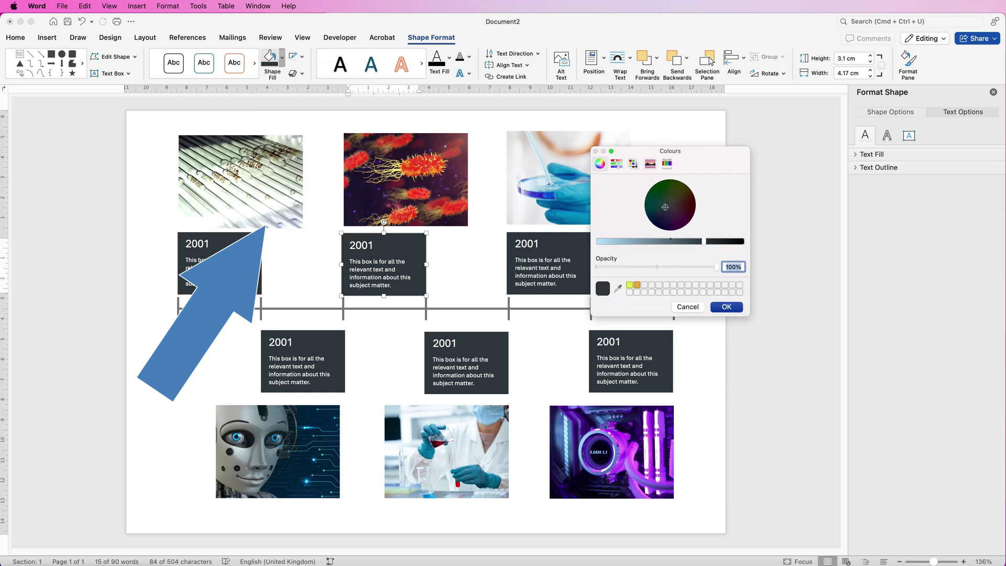
click(618, 288)
click(427, 152)
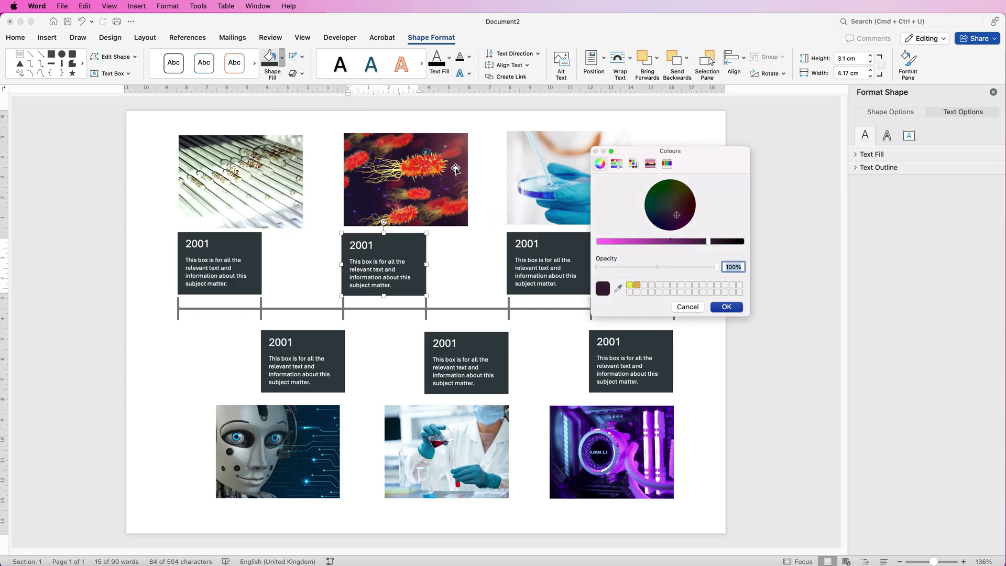
click(726, 308)
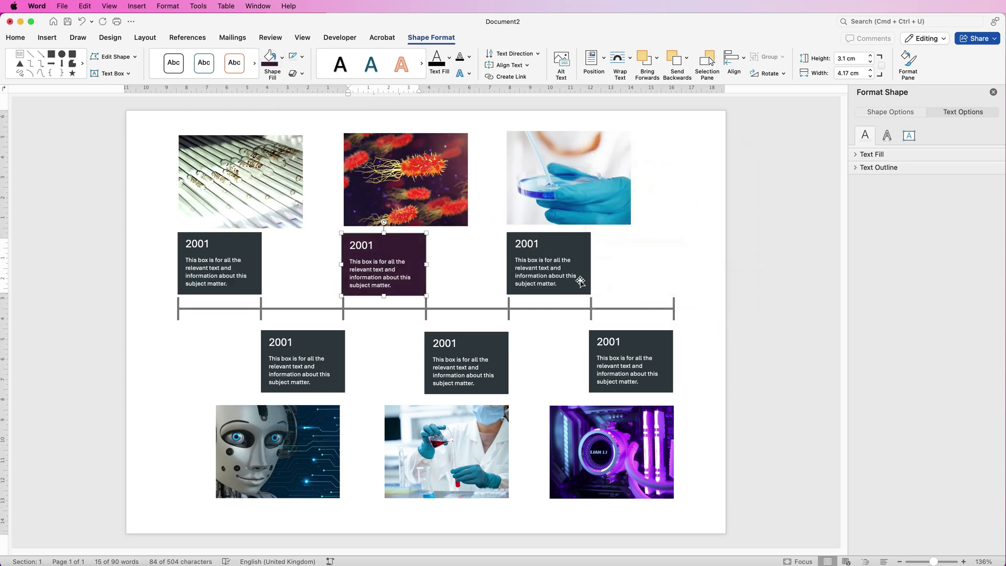
- Give the lower-right date box a dark purple fill as well
click(570, 252)
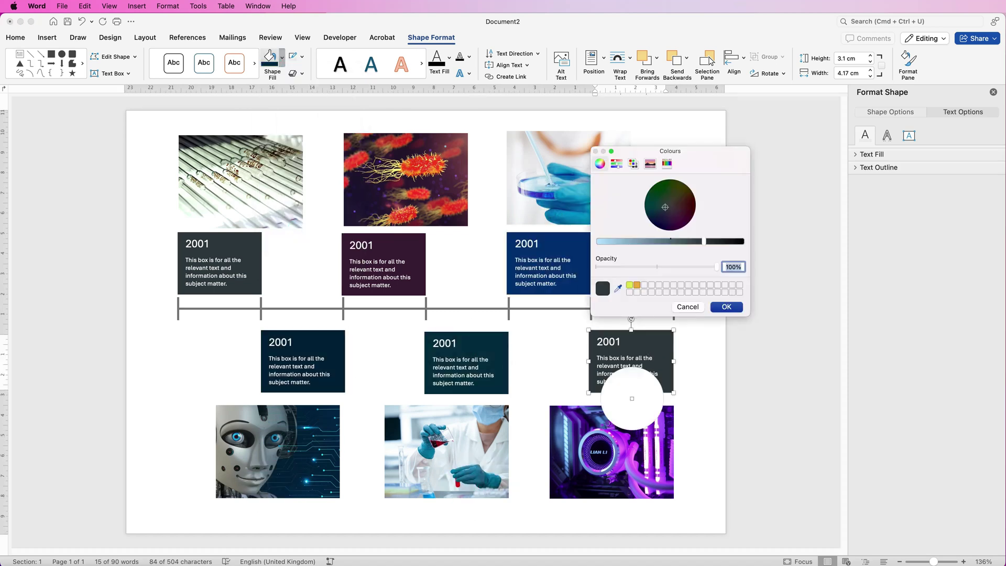
click(305, 248)
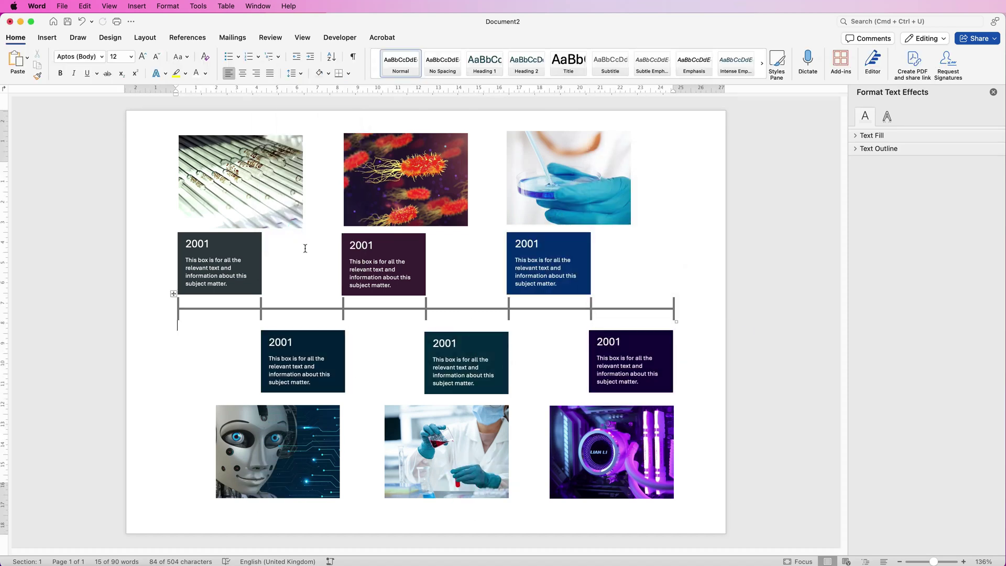
click(308, 248)
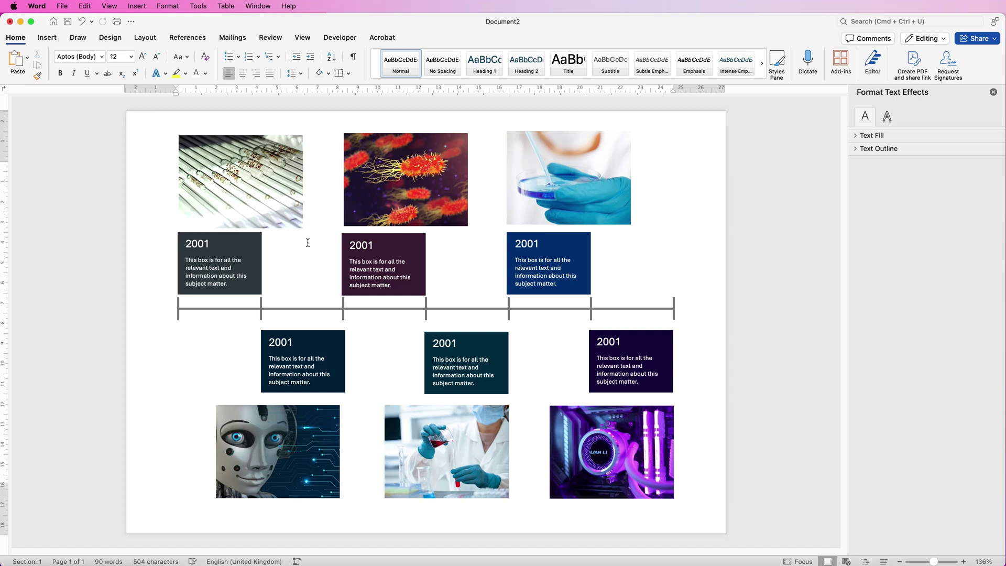
click(548, 160)
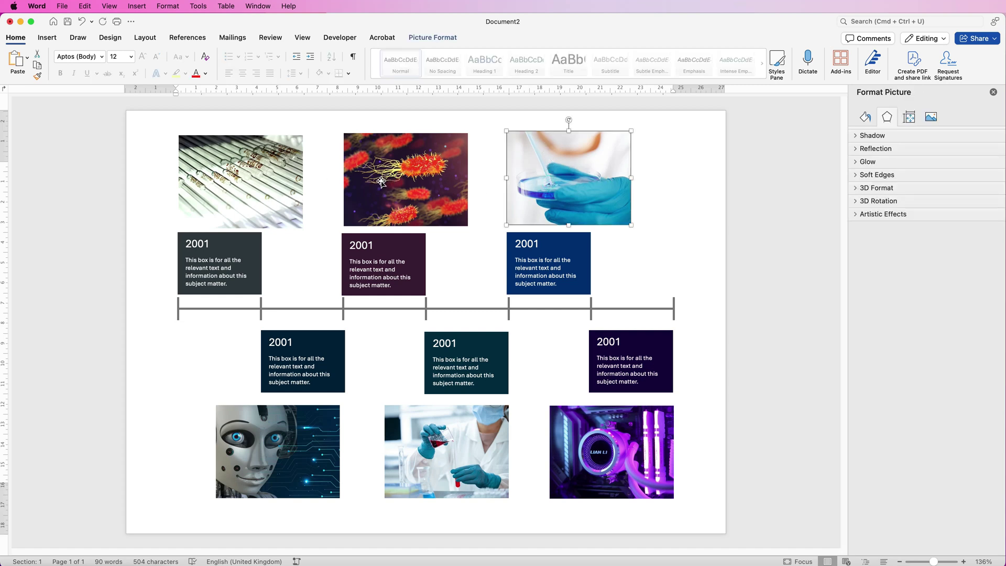
- Align the three upper photos to a common top edge
shift+click(403, 188)
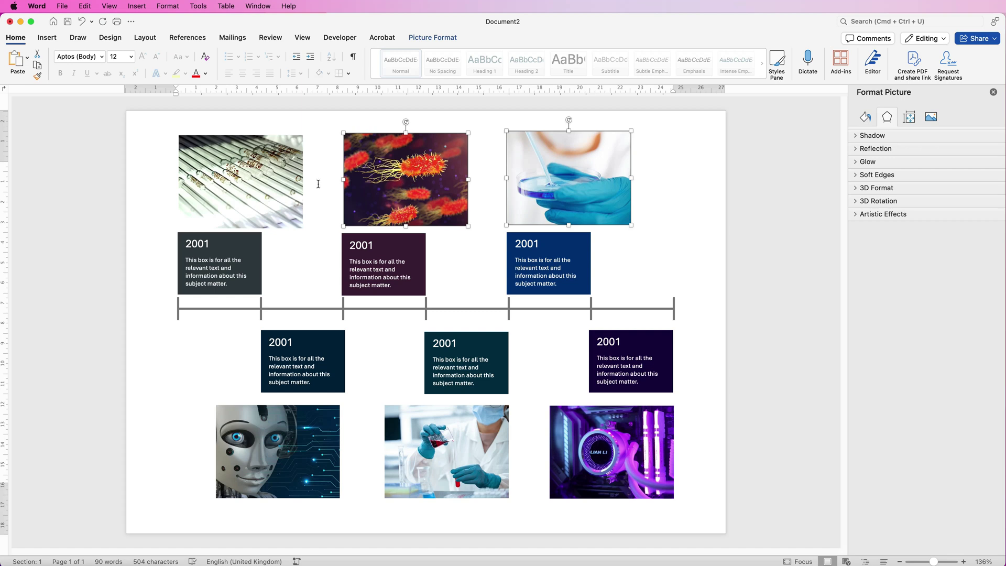
shift+click(272, 185)
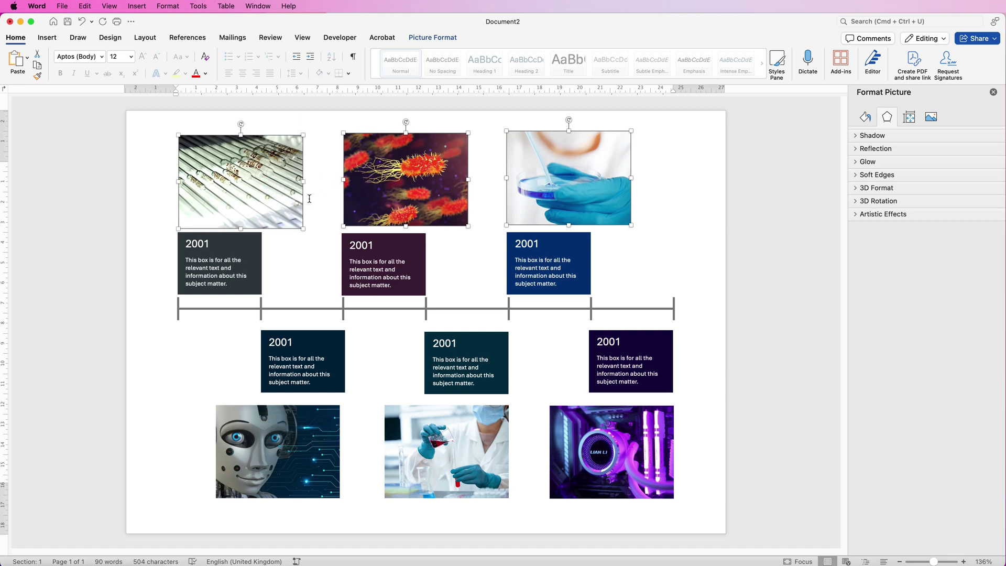
click(442, 37)
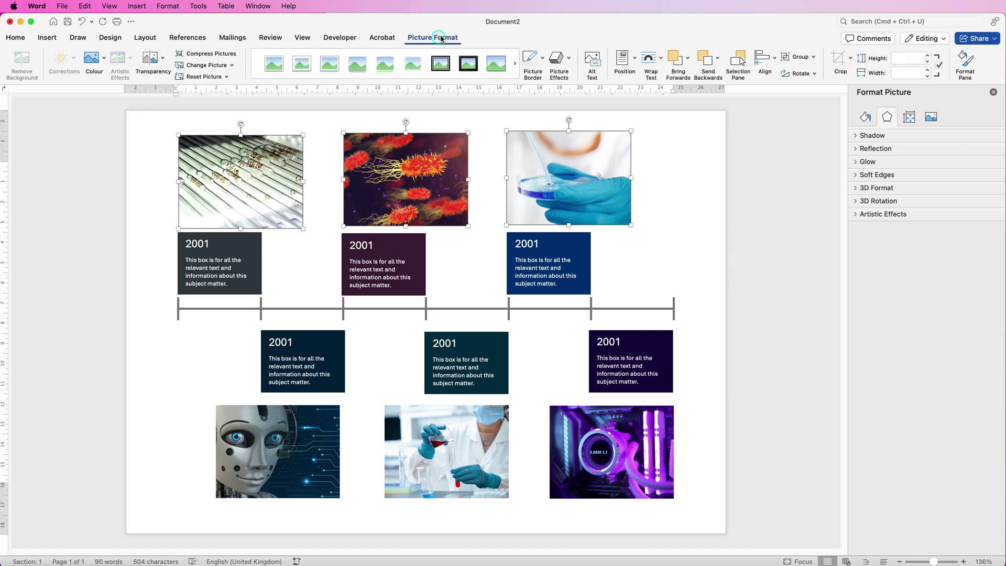
click(776, 60)
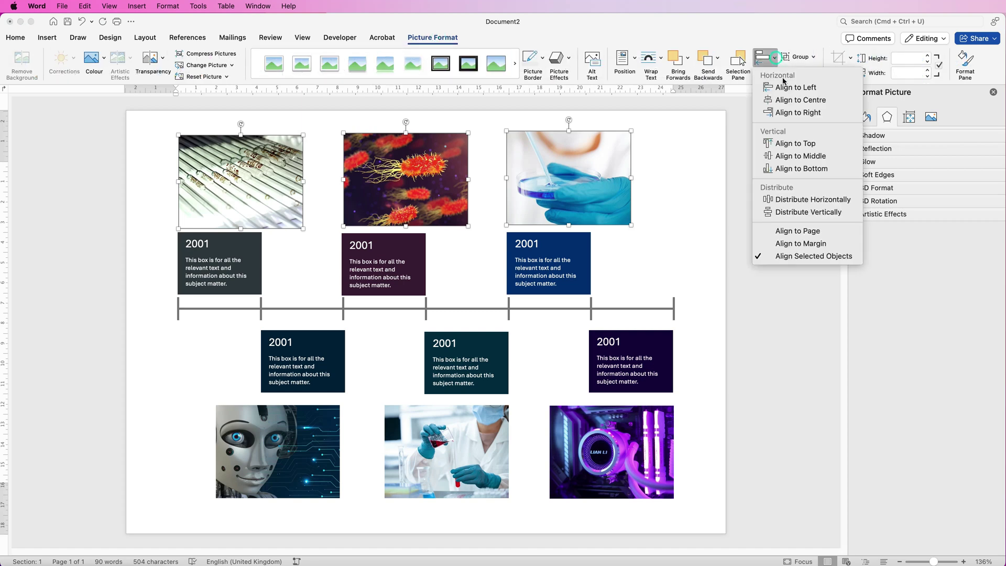
click(782, 145)
- Align the three lower photos, including the robot photo, to a common top edge
click(597, 455)
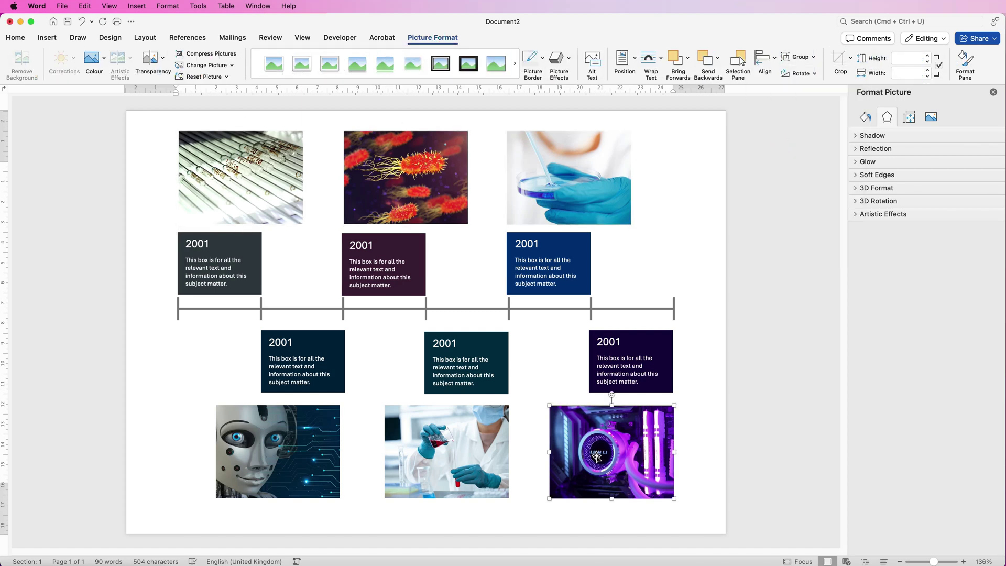
shift+click(479, 462)
shift+click(287, 462)
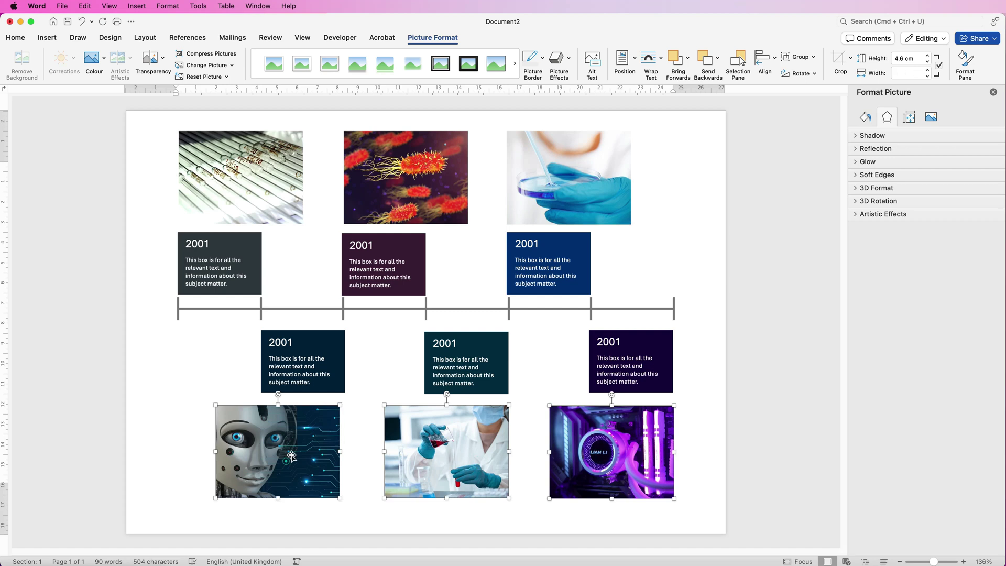
click(774, 62)
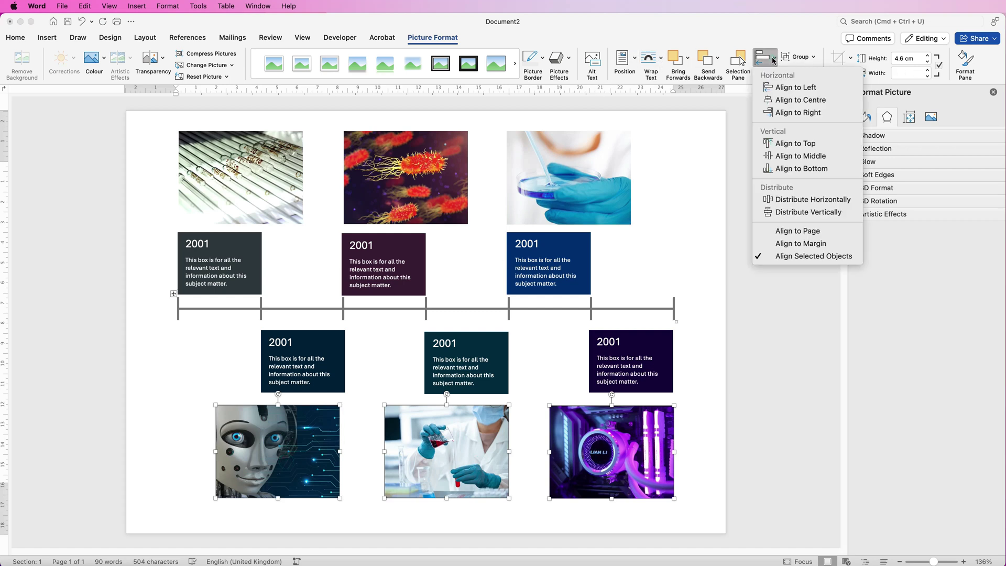
click(792, 144)
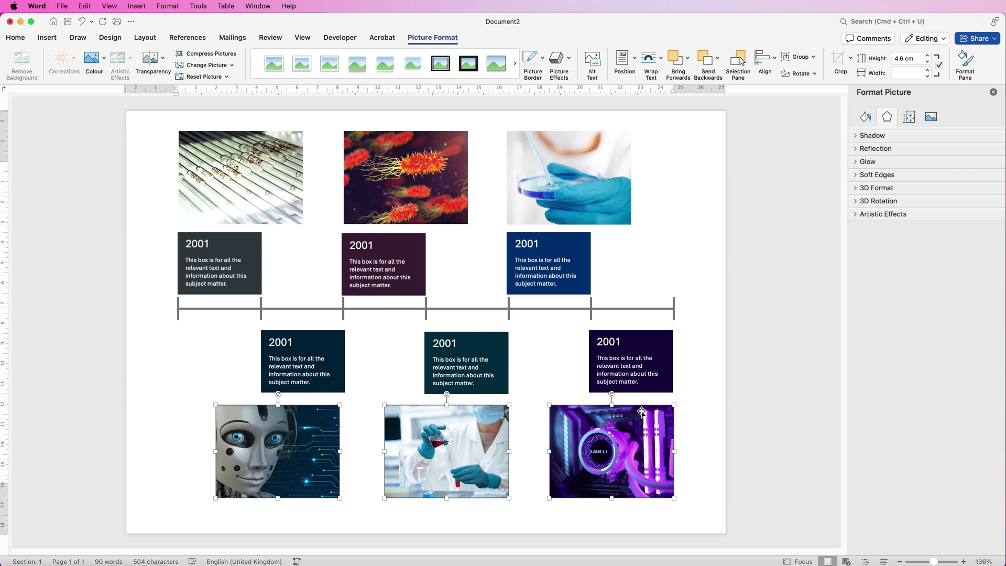
- Select the dark grey, purple and blue upper date boxes together
click(525, 260)
shift+click(366, 264)
shift+click(224, 257)
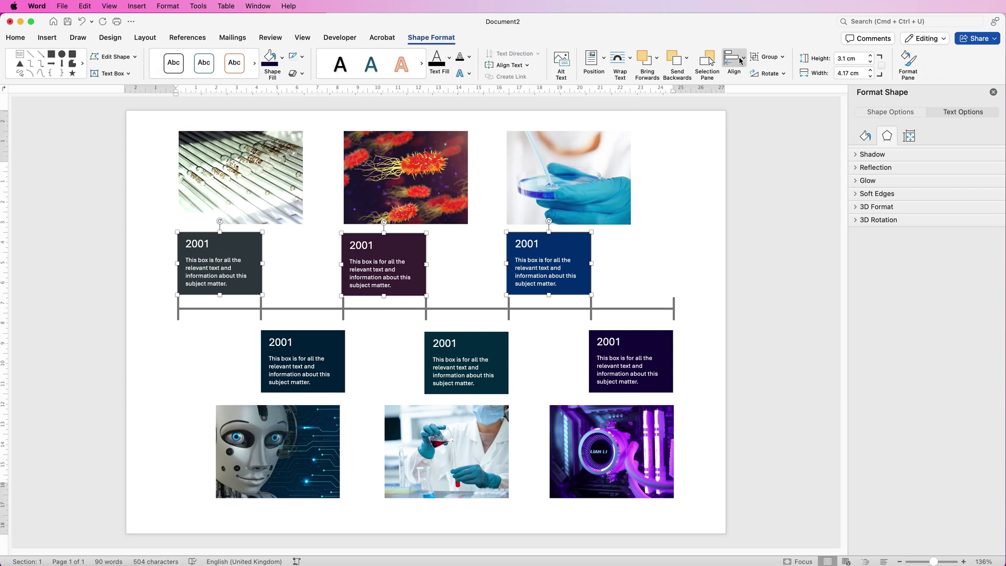
- Top-align the three upper 2001 date boxes, then top-align the three lower ones
click(744, 59)
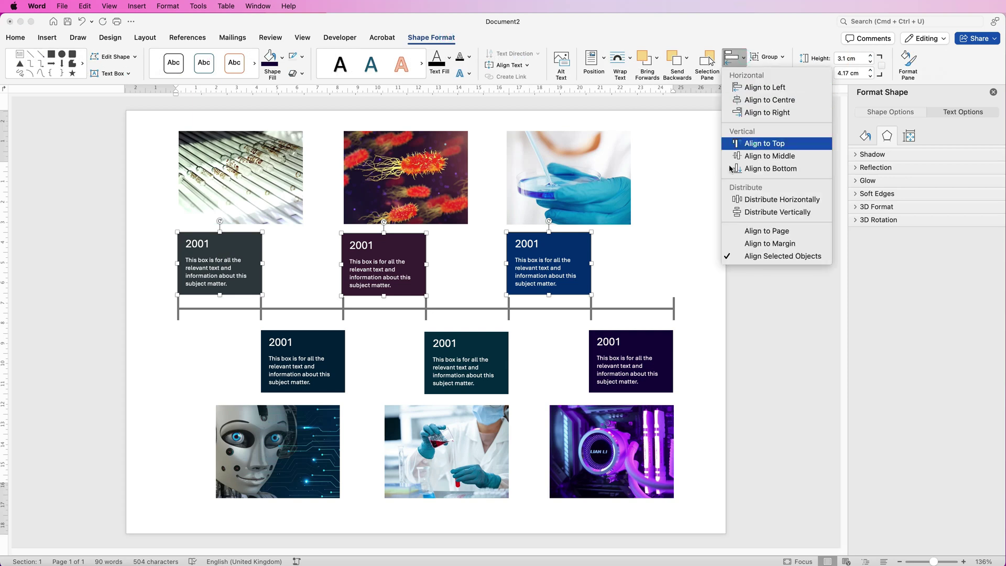
click(763, 143)
click(607, 357)
shift+click(466, 361)
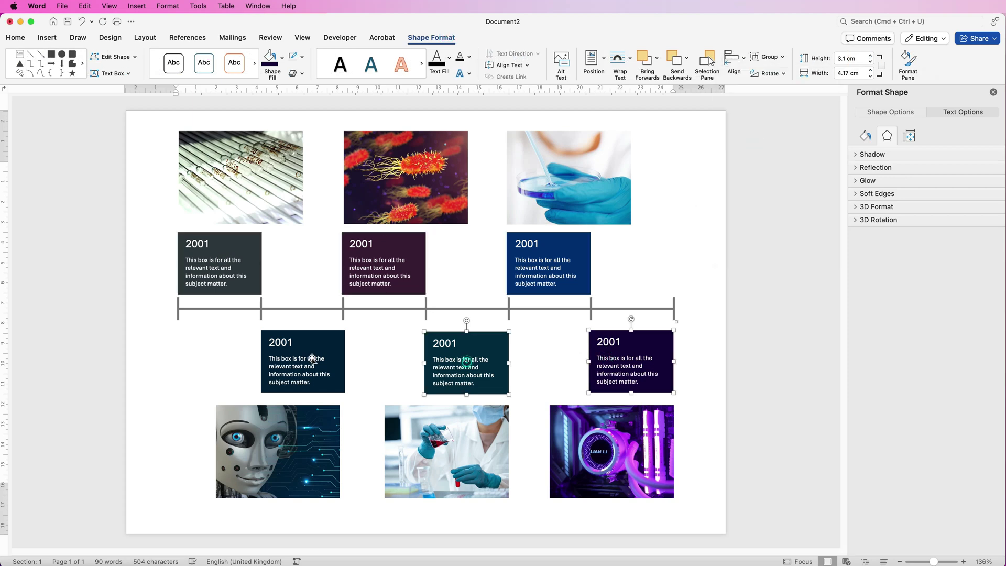
shift+click(312, 359)
click(745, 58)
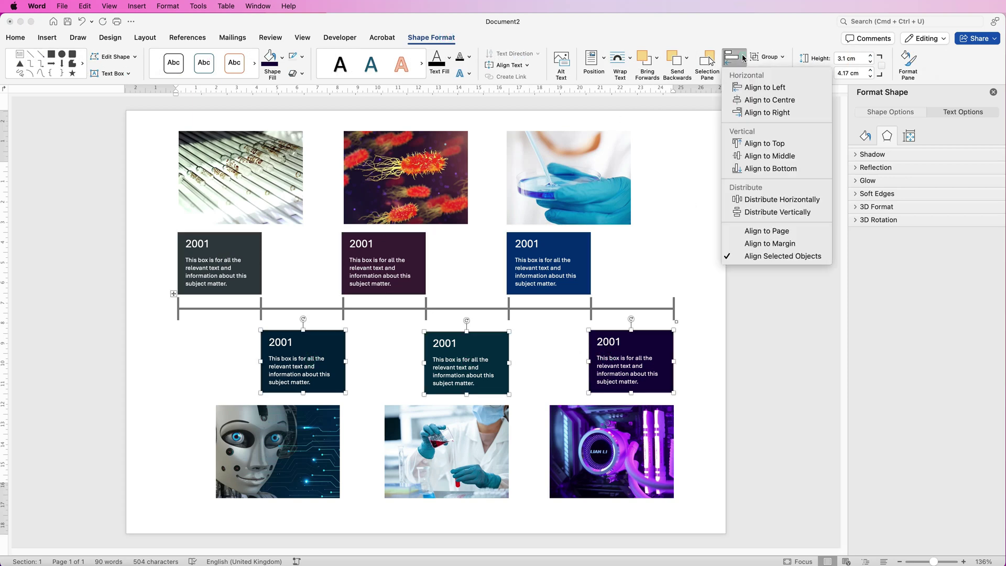
click(757, 143)
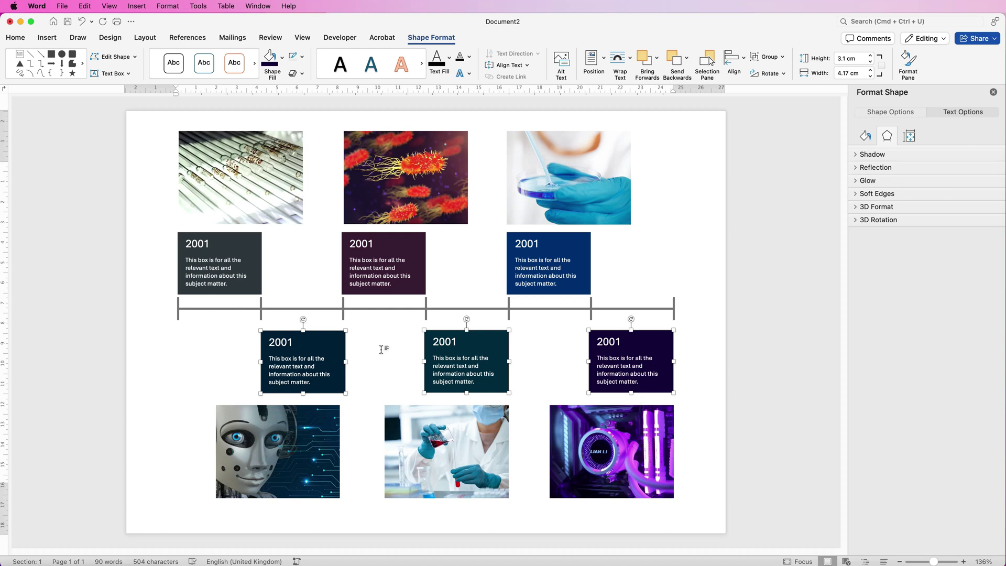
- Group the three lower 2001 boxes, nudge them slightly down, then ungroup them again
click(768, 56)
click(776, 71)
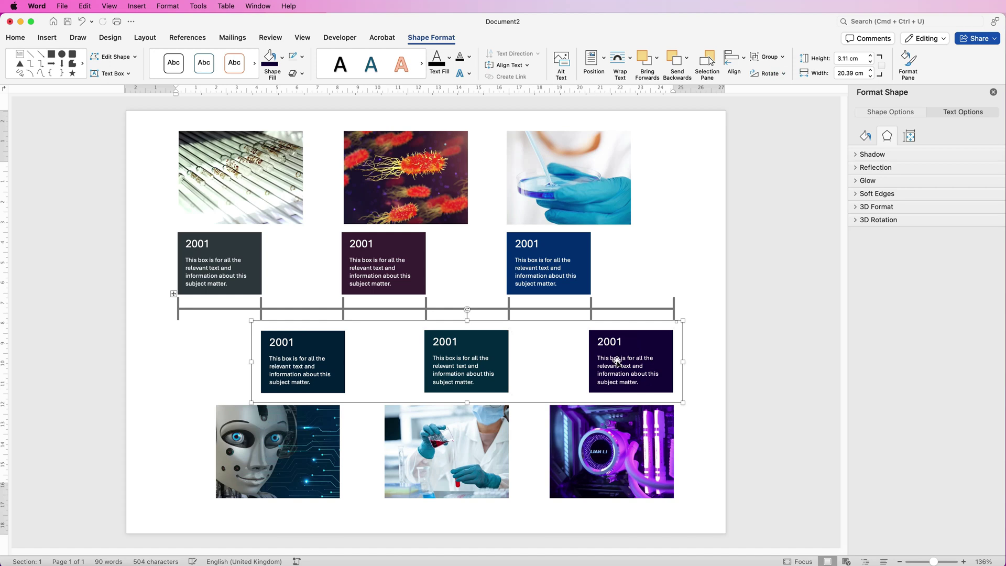
drag(617, 362, 617, 365)
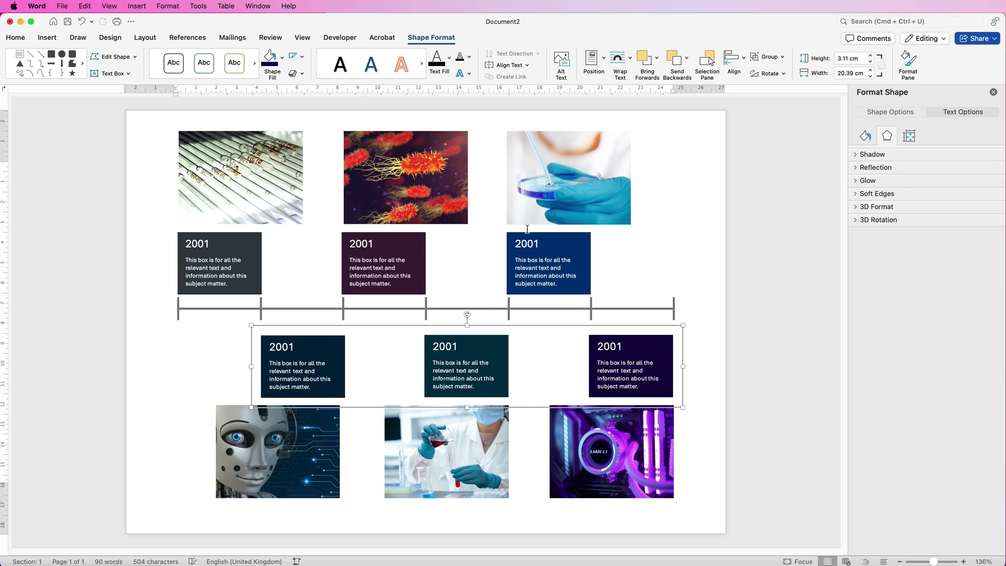
drag(616, 359, 618, 361)
click(782, 57)
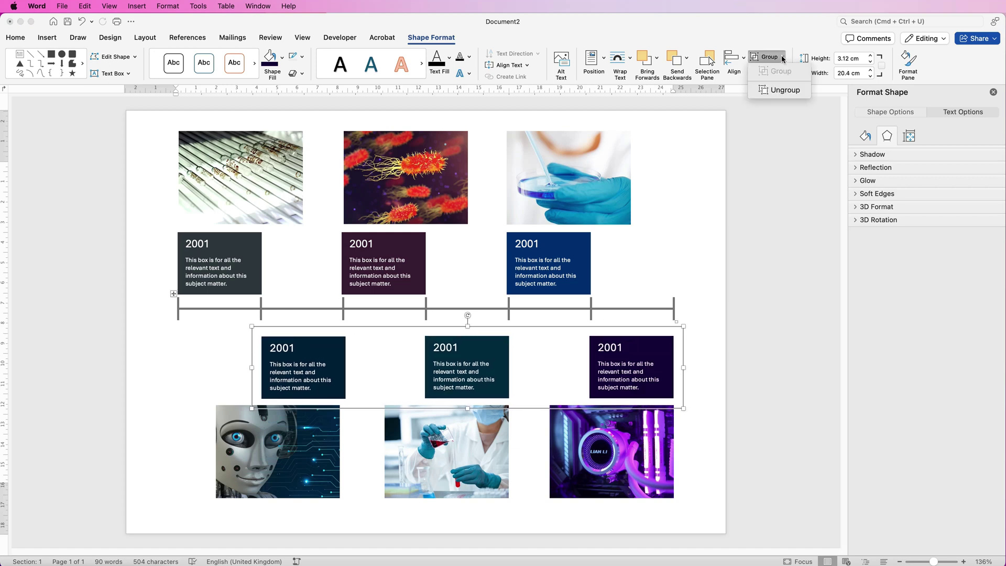
click(780, 90)
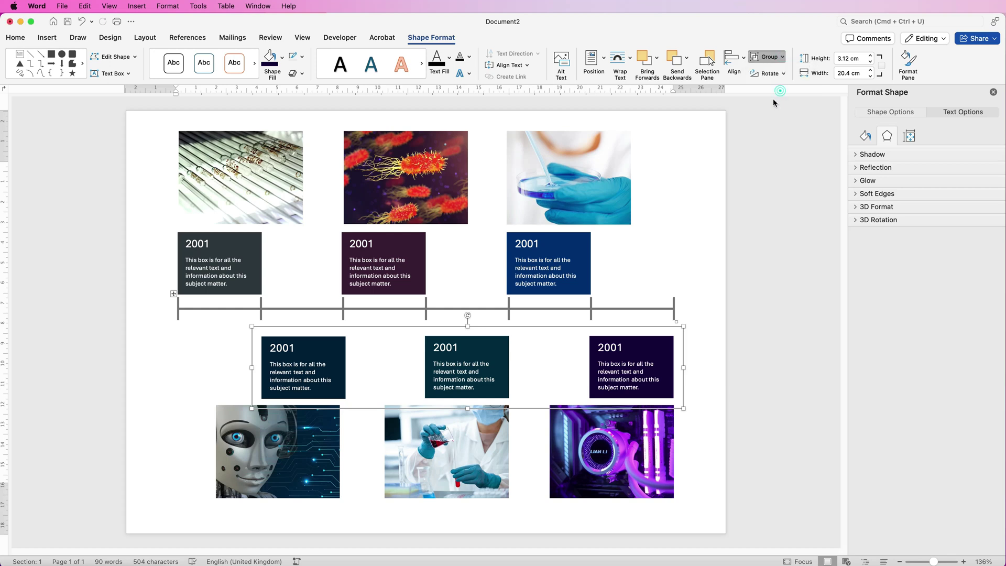
click(650, 469)
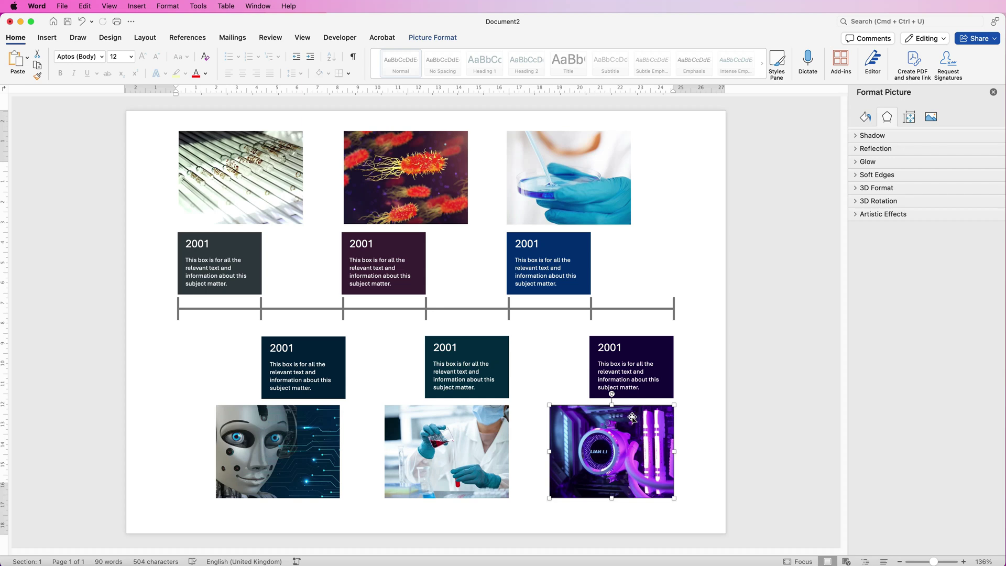
- Right-align the purple PC photo with its 2001 box and group the pair
shift+click(640, 366)
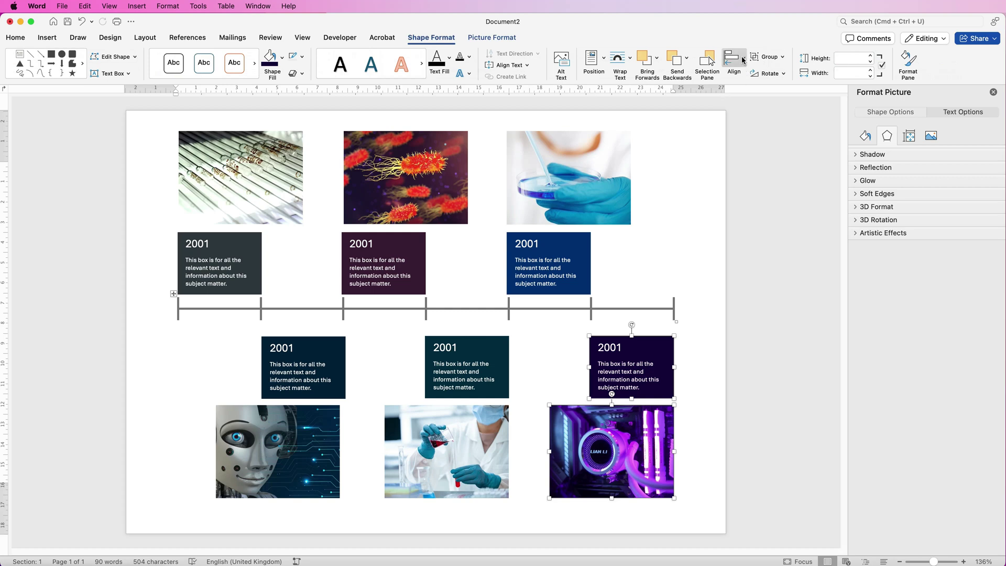
click(743, 61)
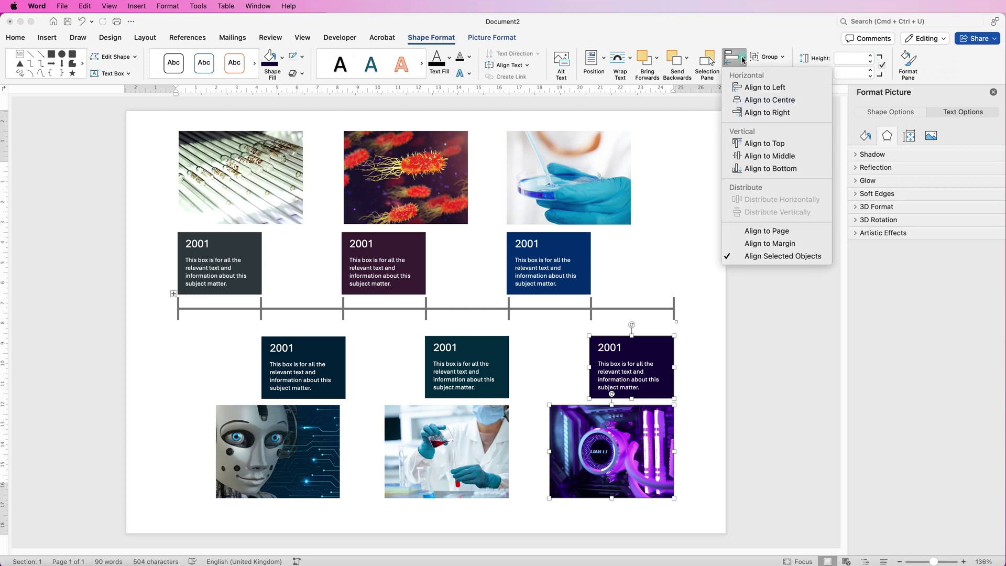
click(755, 112)
click(768, 56)
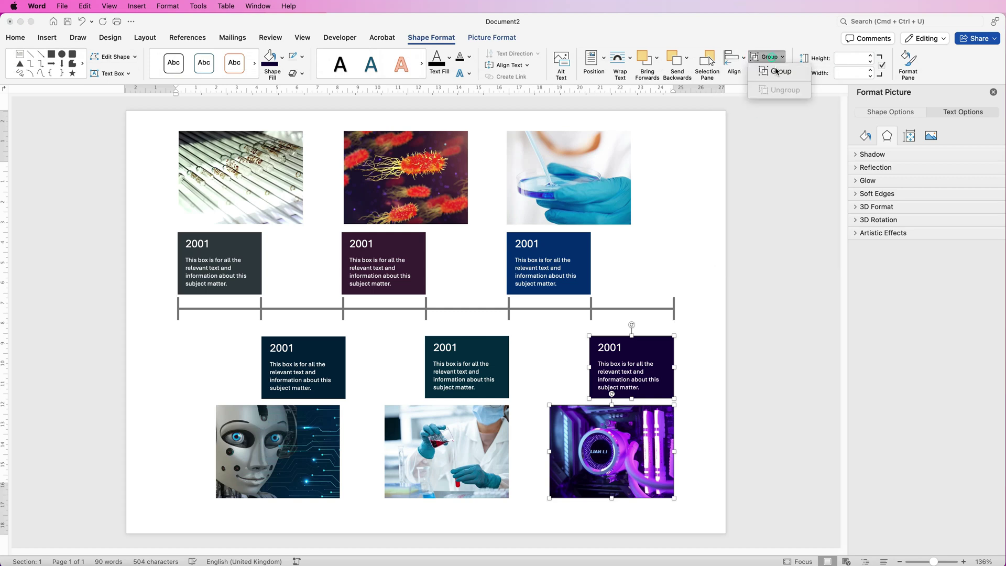
click(776, 71)
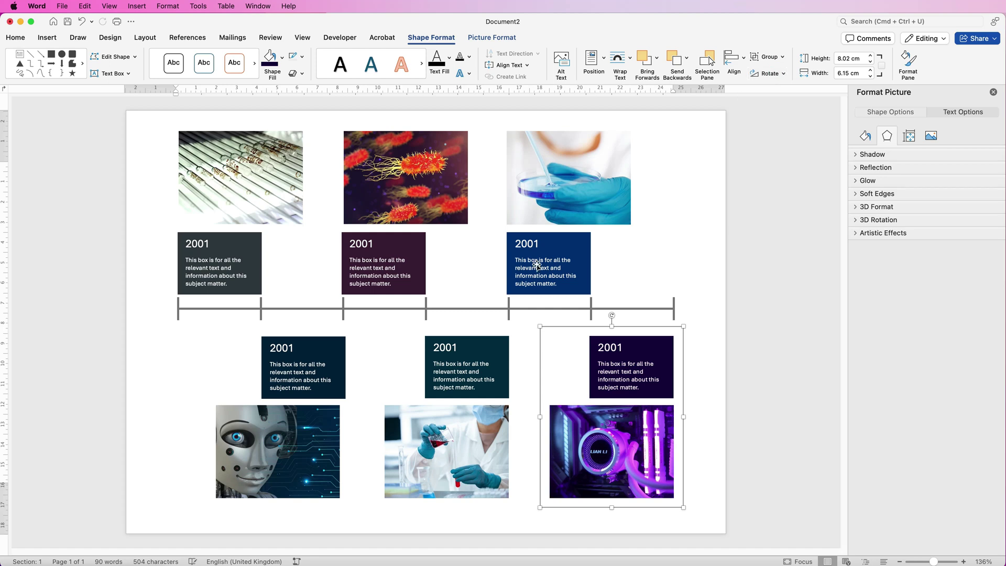
- Right-align the lab photo with the middle lower 2001 box and group them
click(468, 379)
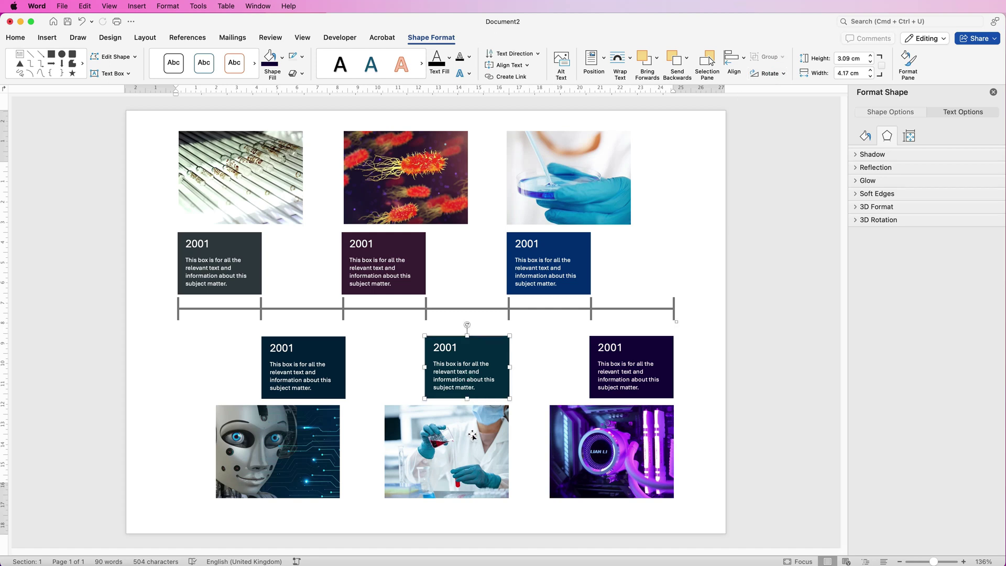
shift+click(471, 434)
click(733, 58)
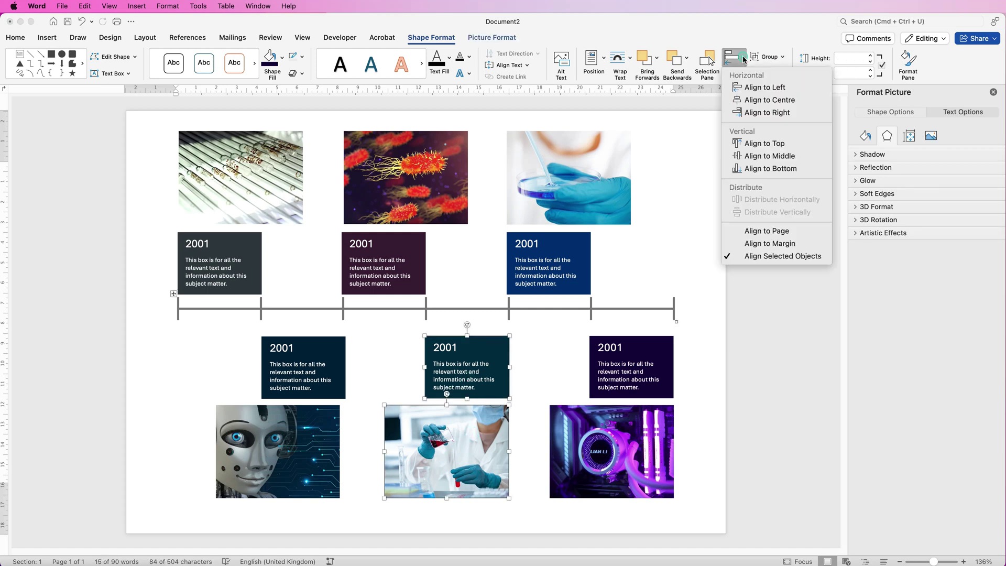
click(756, 113)
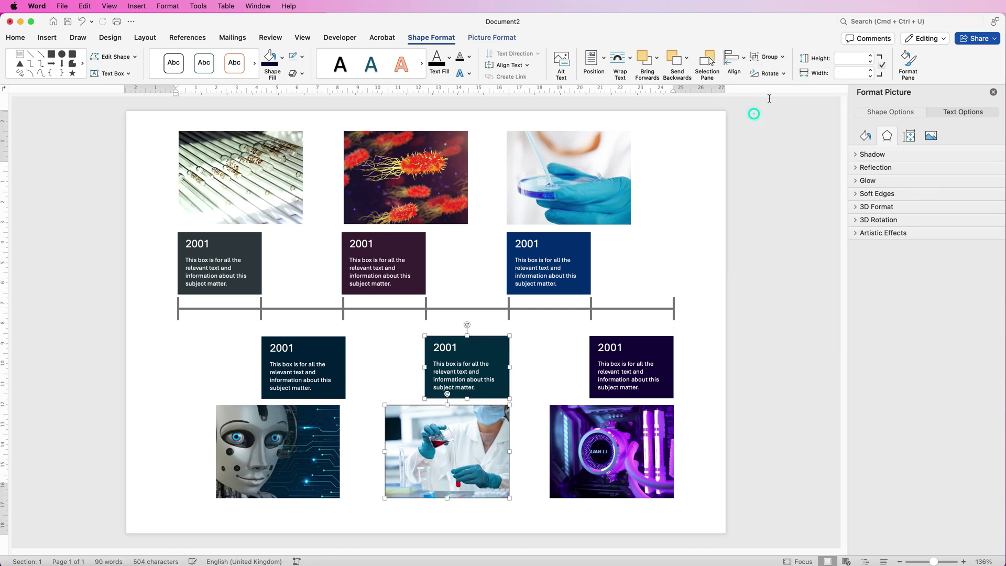
click(784, 57)
click(782, 72)
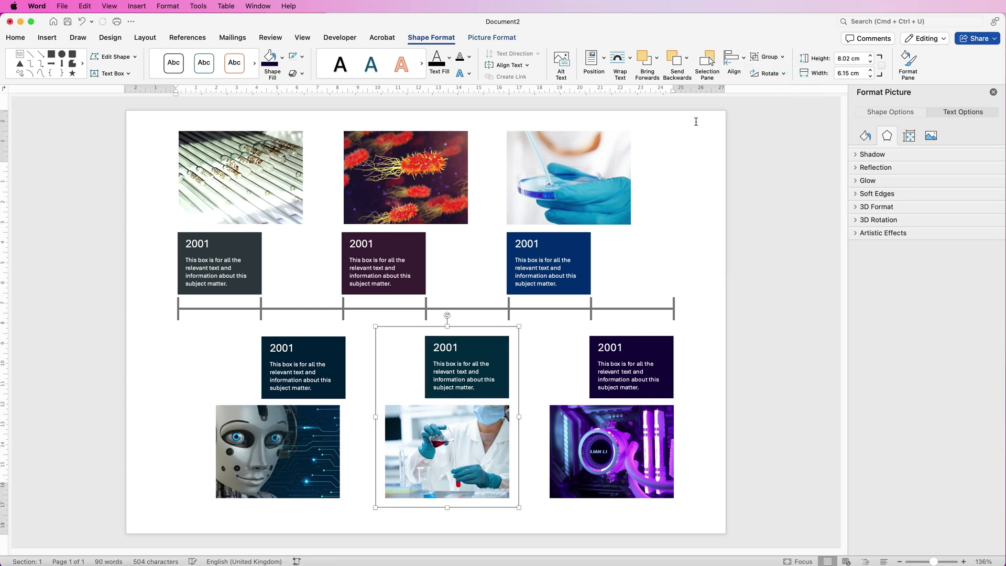
- Select the lower-left 2001 box with the robot photo and right-align them
click(321, 373)
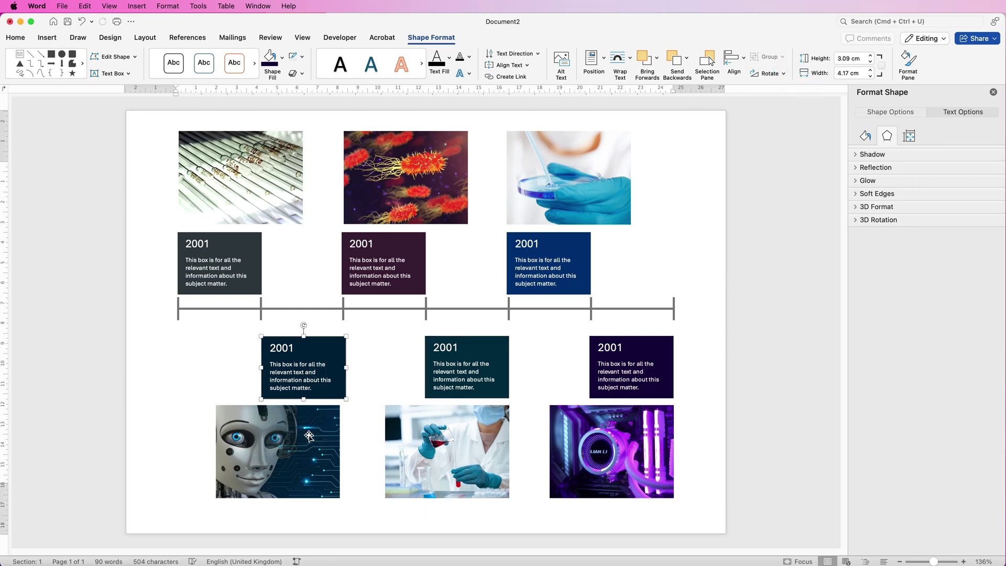
shift+click(310, 437)
click(768, 56)
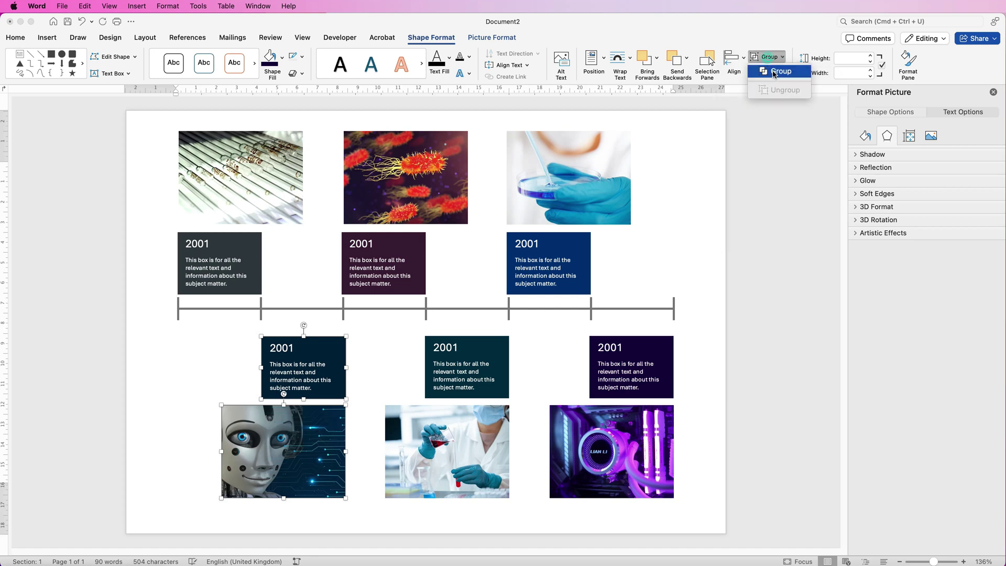
click(734, 62)
click(243, 119)
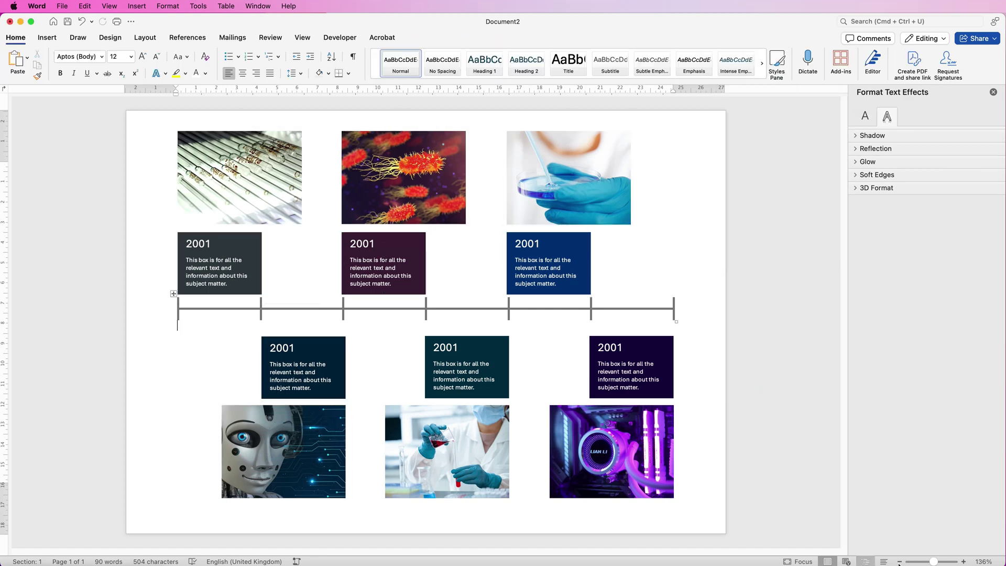
- Zoom in and reposition the middle lower photo-and-date group
drag(933, 563, 947, 562)
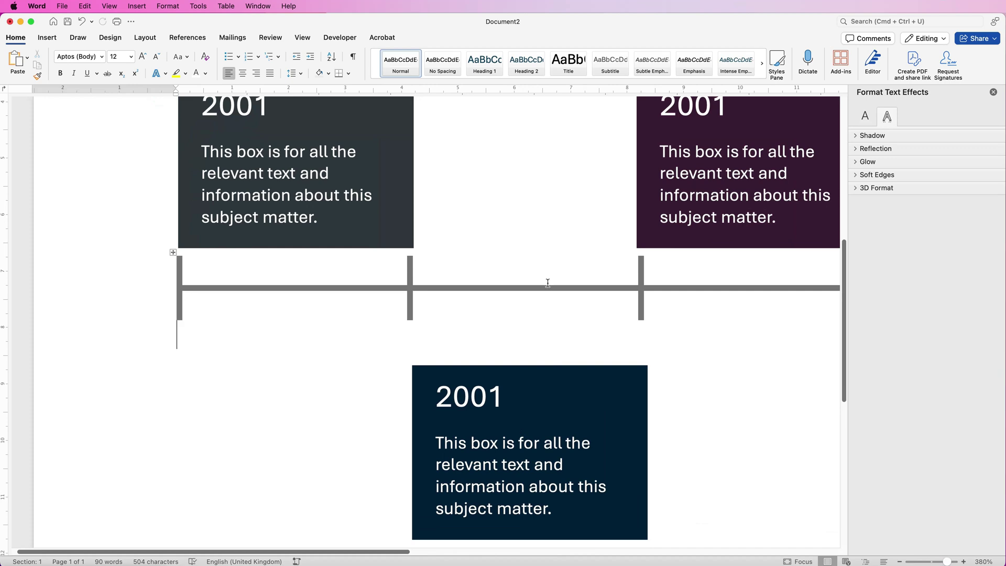
drag(397, 552, 450, 552)
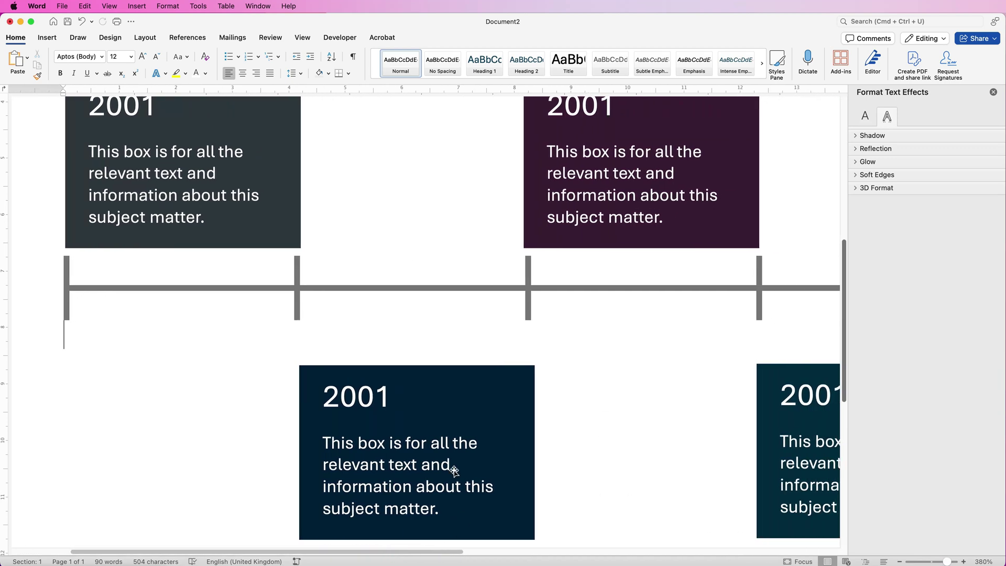
click(433, 410)
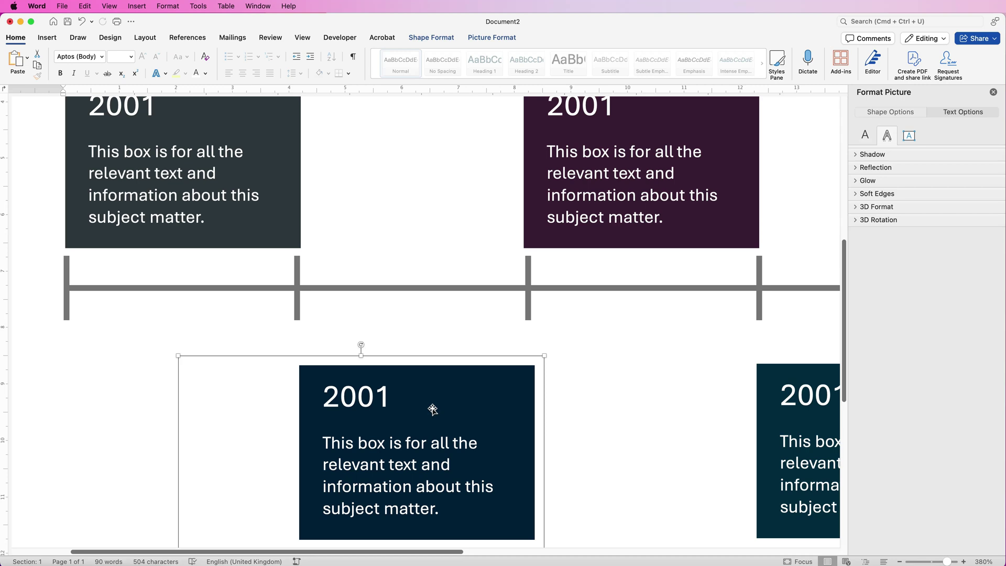
scroll(433, 410, down, 3)
drag(433, 368, 535, 167)
scroll(836, 373, down, 10)
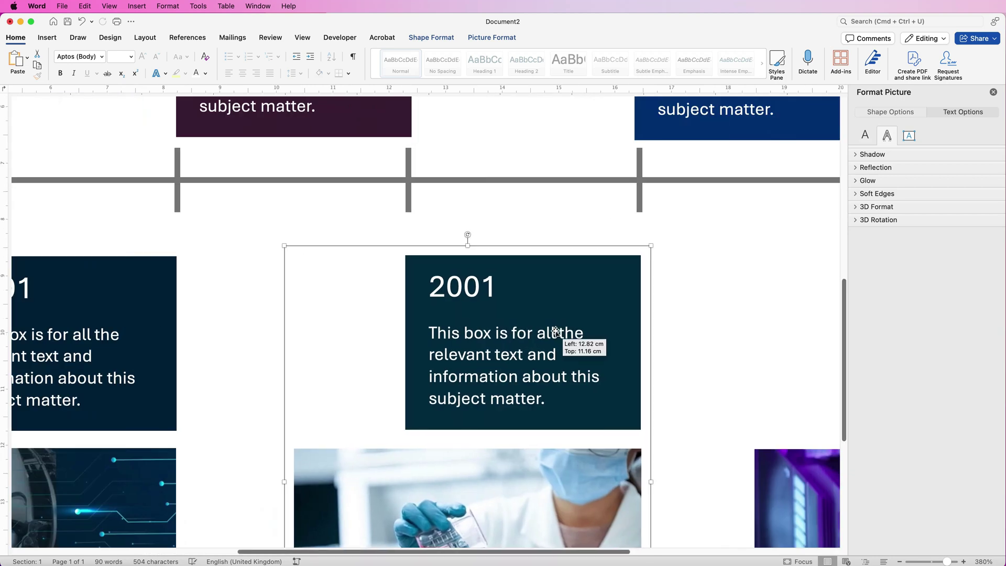
scroll(839, 420, down, 10)
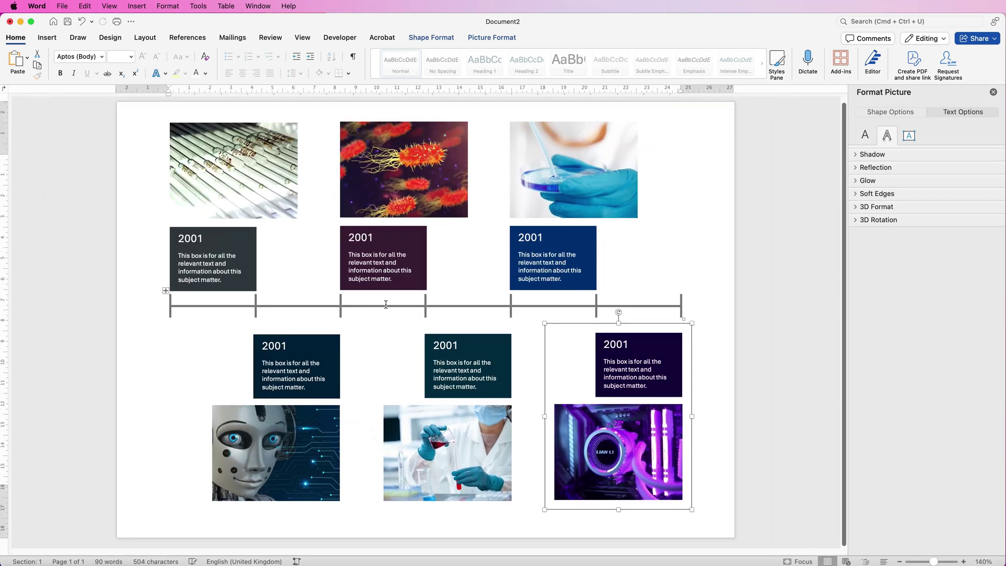
- Select all three lower photo-and-date groups together
click(447, 426)
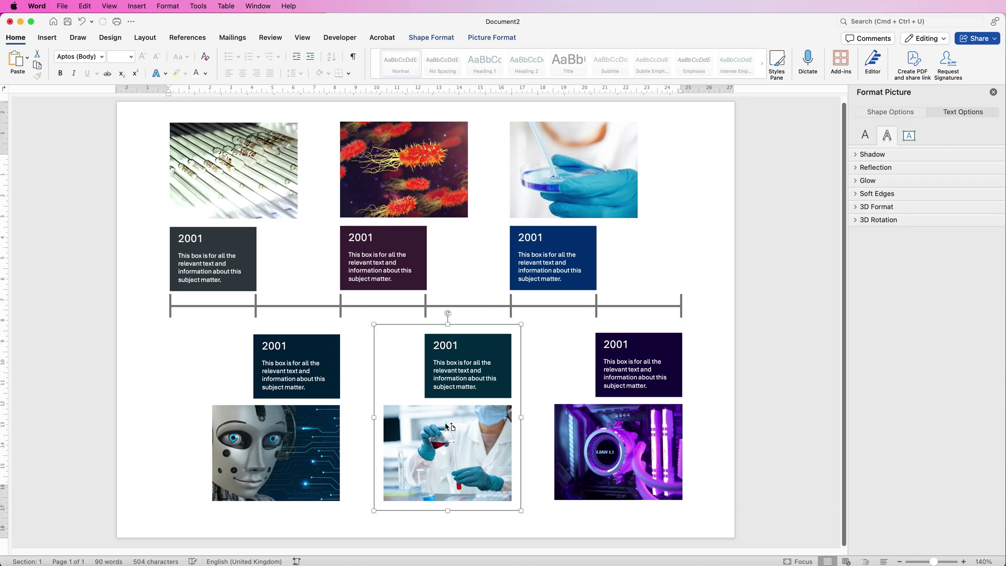
shift+click(632, 436)
shift+click(282, 432)
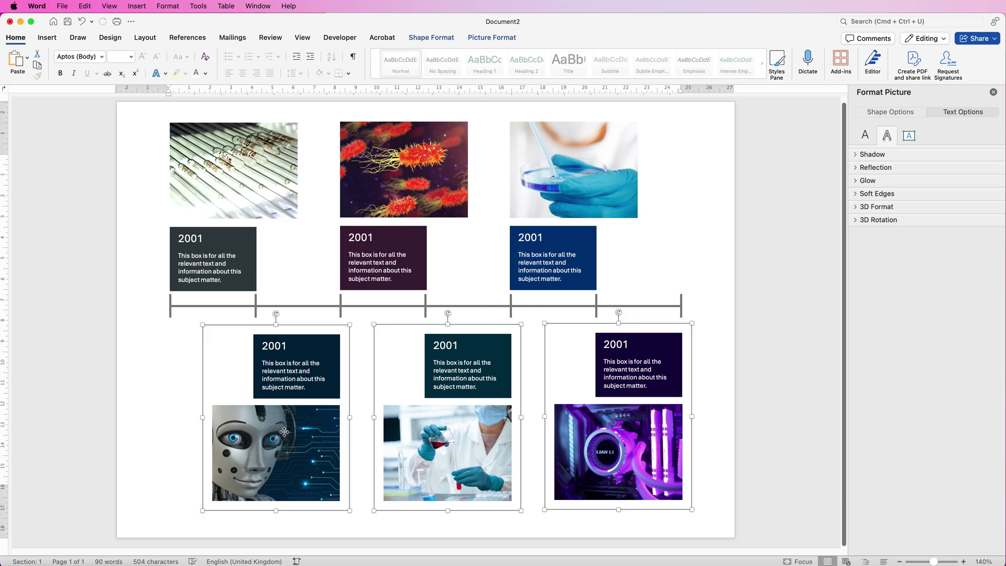
click(473, 39)
- Bottom-align the three lower photo groups and combine them into one group
click(775, 63)
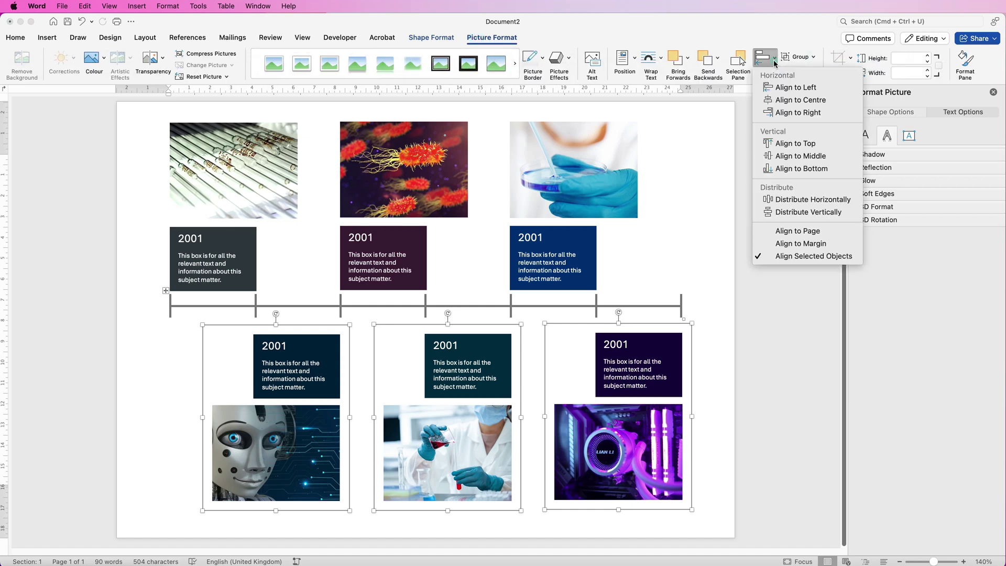
click(791, 169)
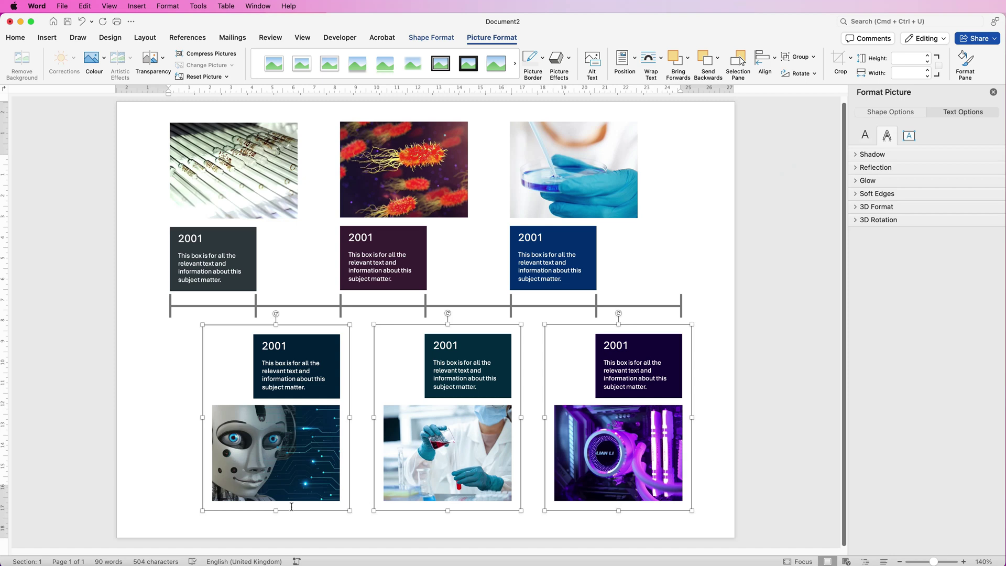
click(807, 57)
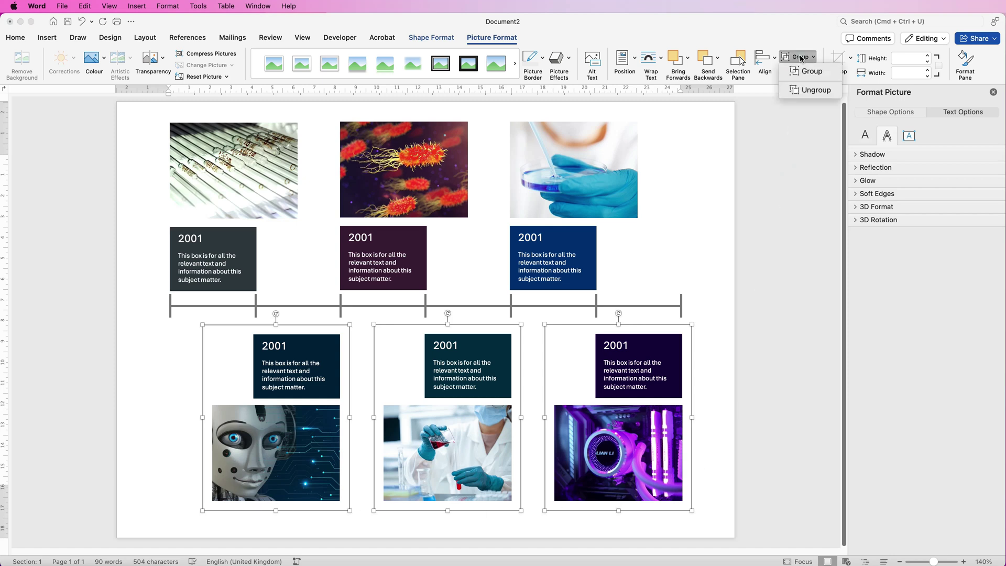
click(802, 71)
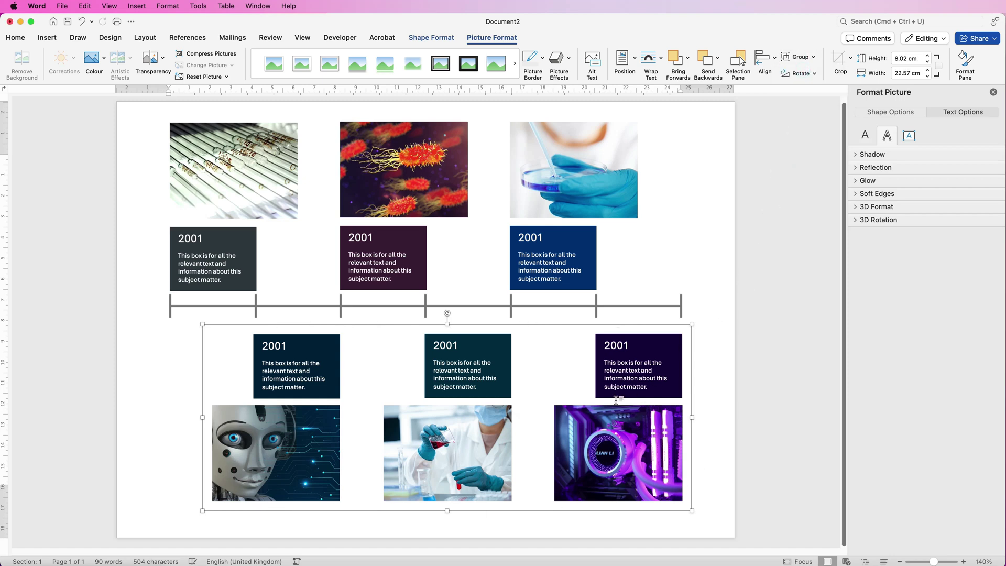
- Top-align and group the three upper photo groups, then zoom out to the whole page
click(541, 232)
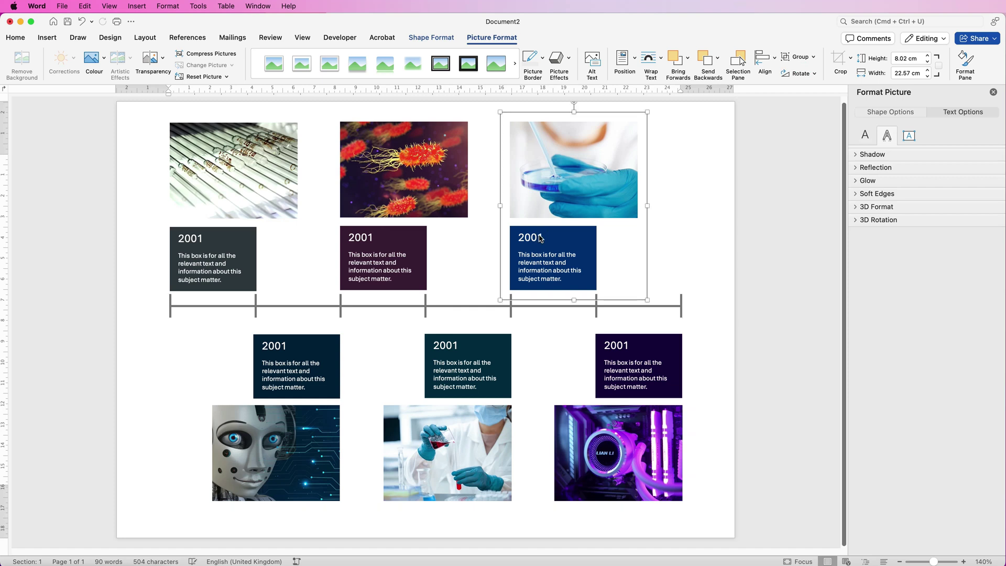
shift+click(370, 227)
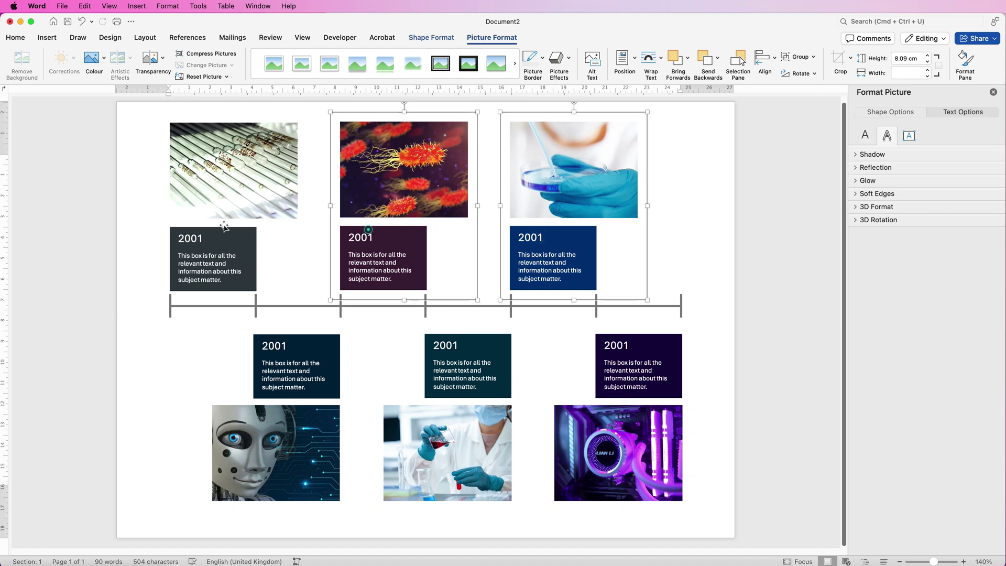
shift+click(221, 227)
click(775, 59)
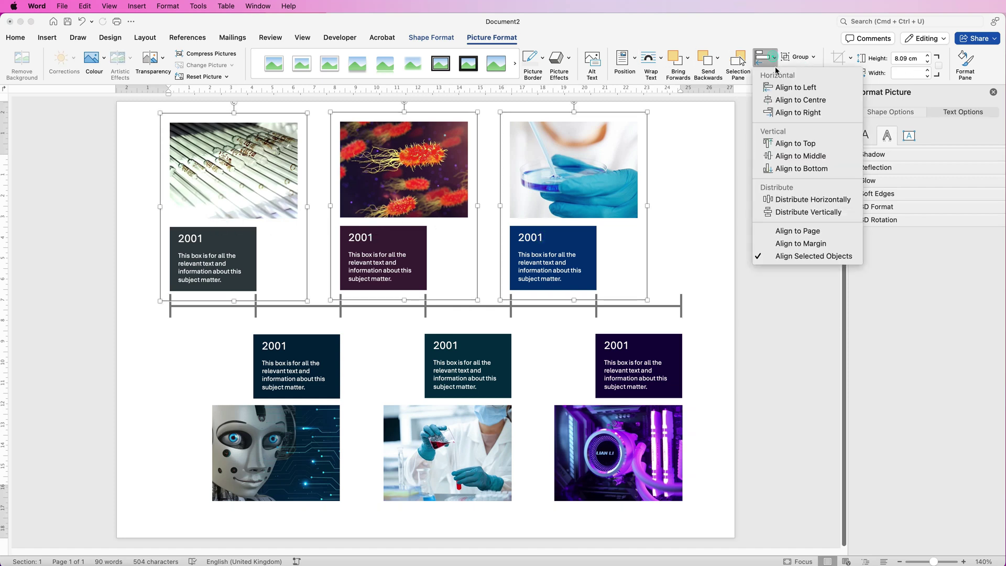
click(782, 139)
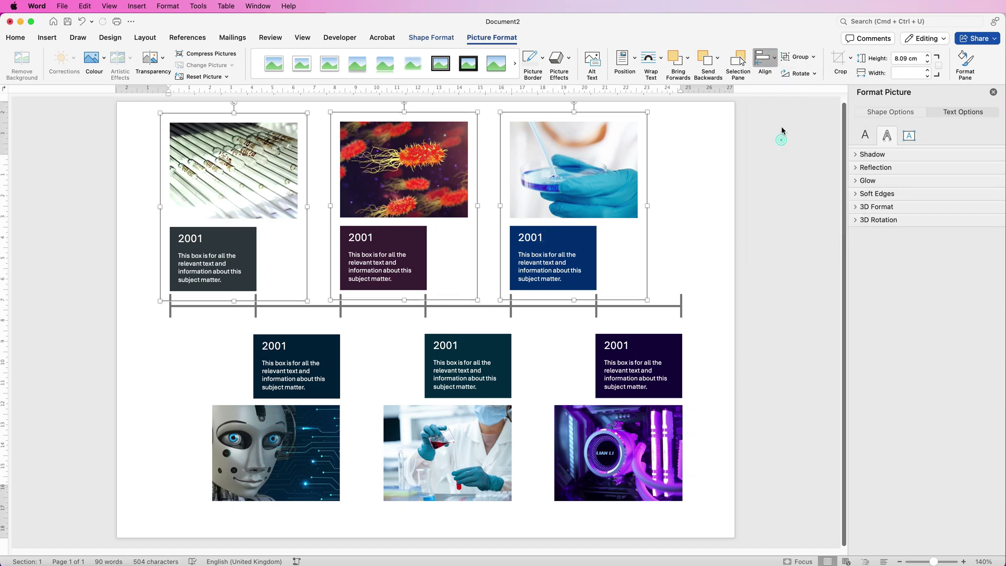
click(797, 56)
click(797, 74)
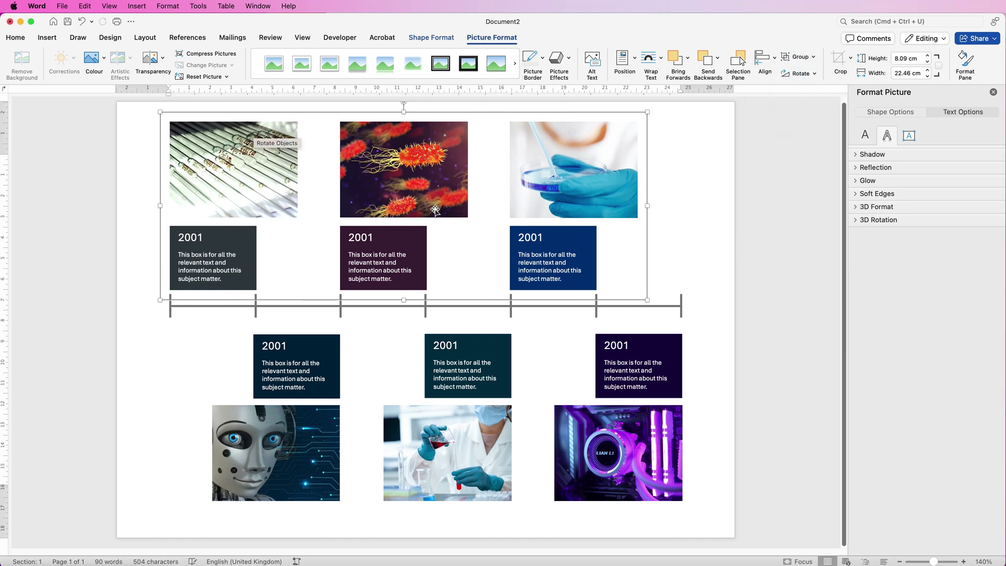
click(927, 561)
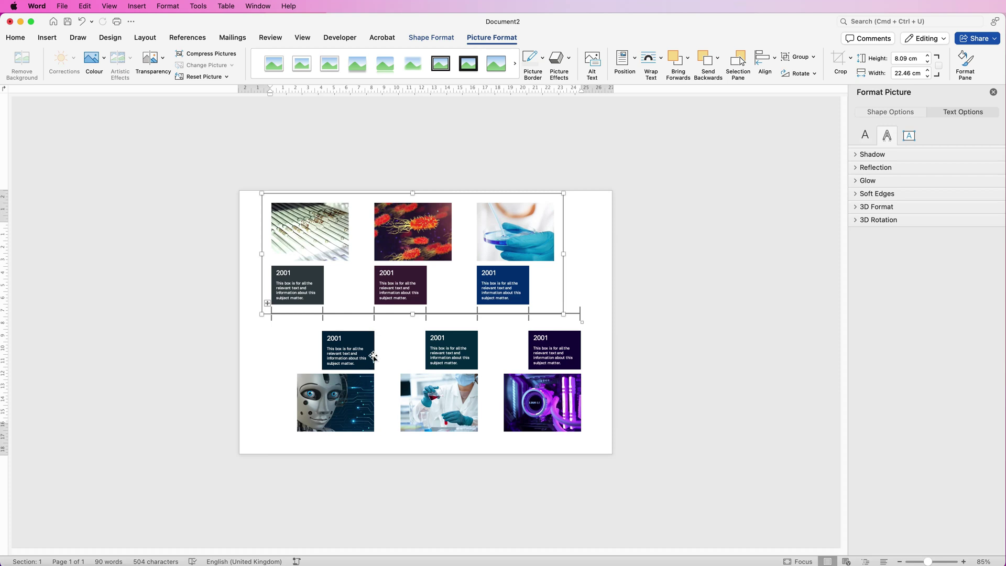
- Add a blank line and nudge the upper photo group down two steps toward the axis
click(718, 350)
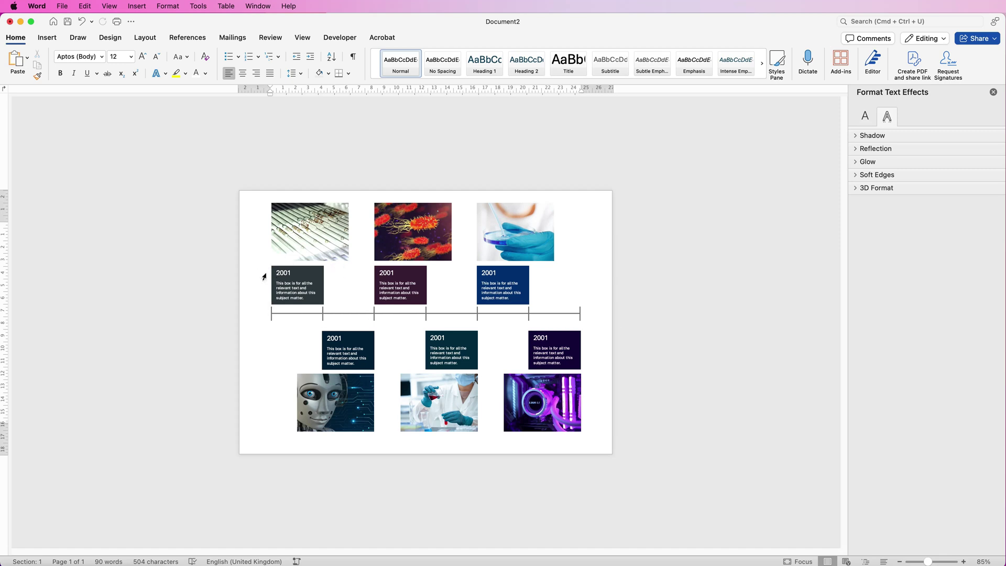
key(Return)
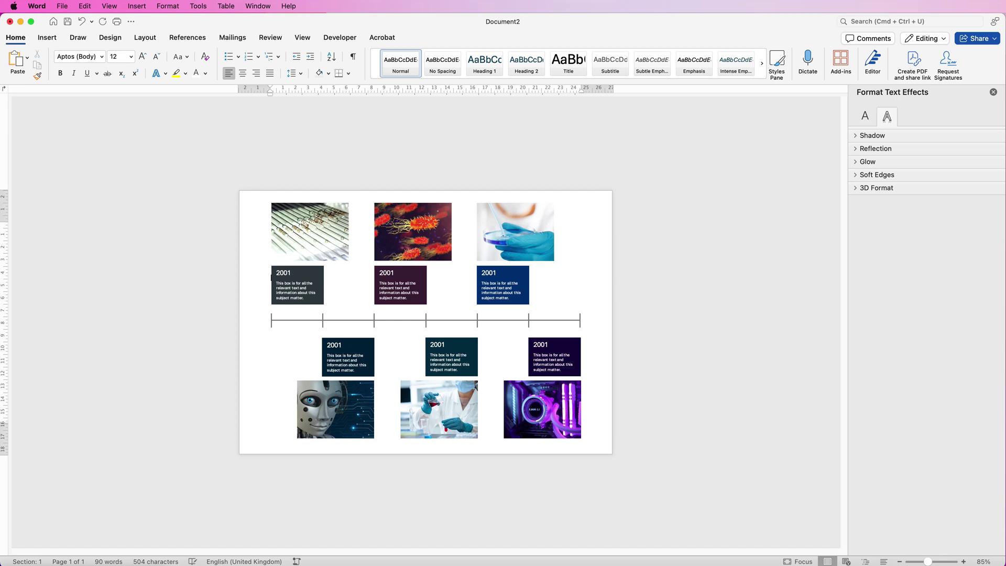
click(263, 310)
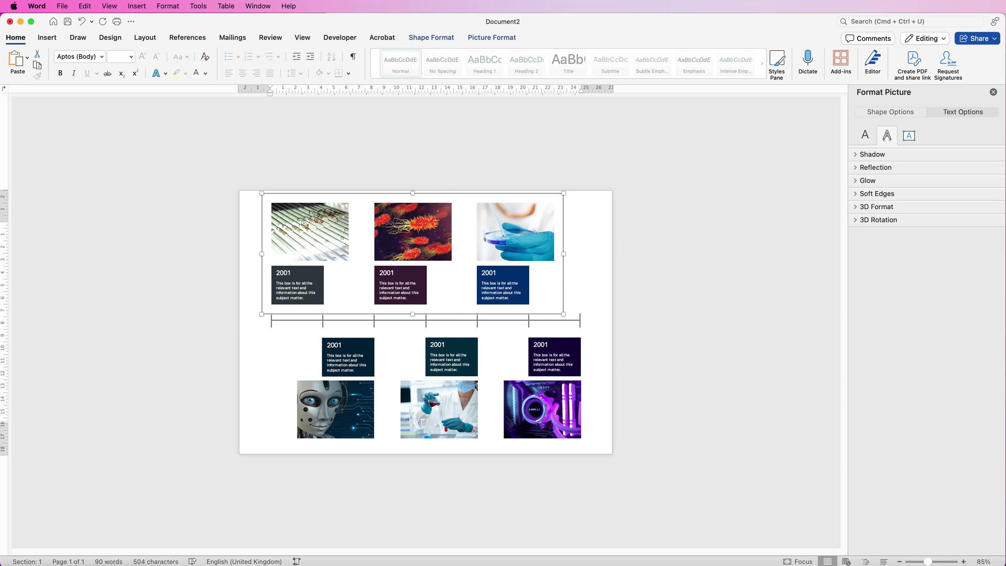
key(Down)
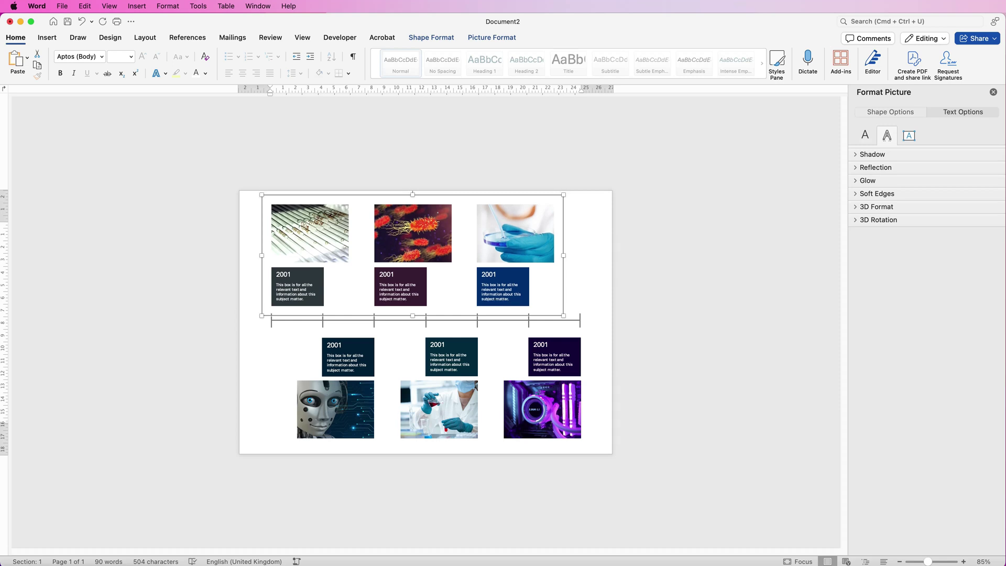
key(Down)
key(Down)
- Nudge the lower photo group up two steps against the axis
click(335, 409)
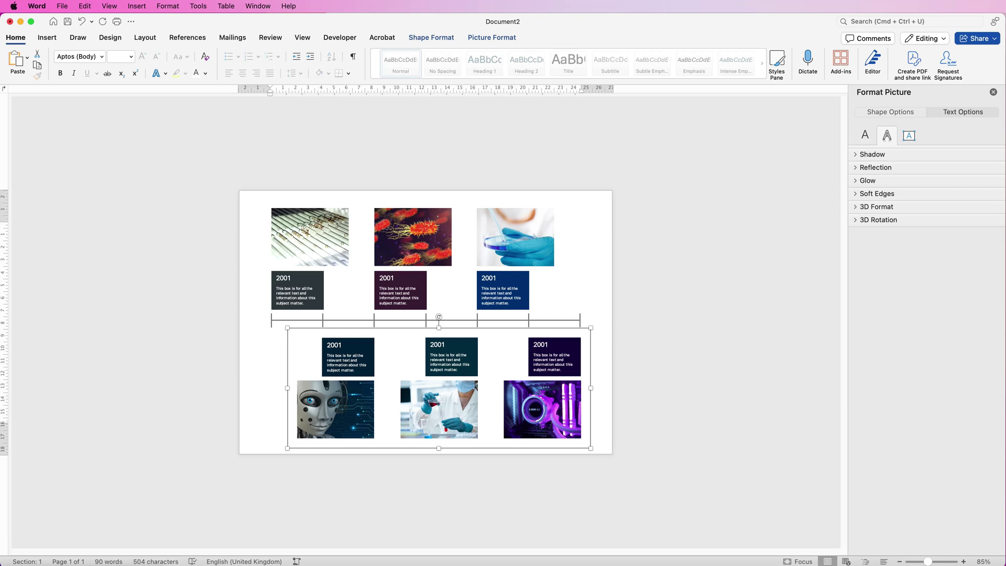
key(Up)
key(Up)
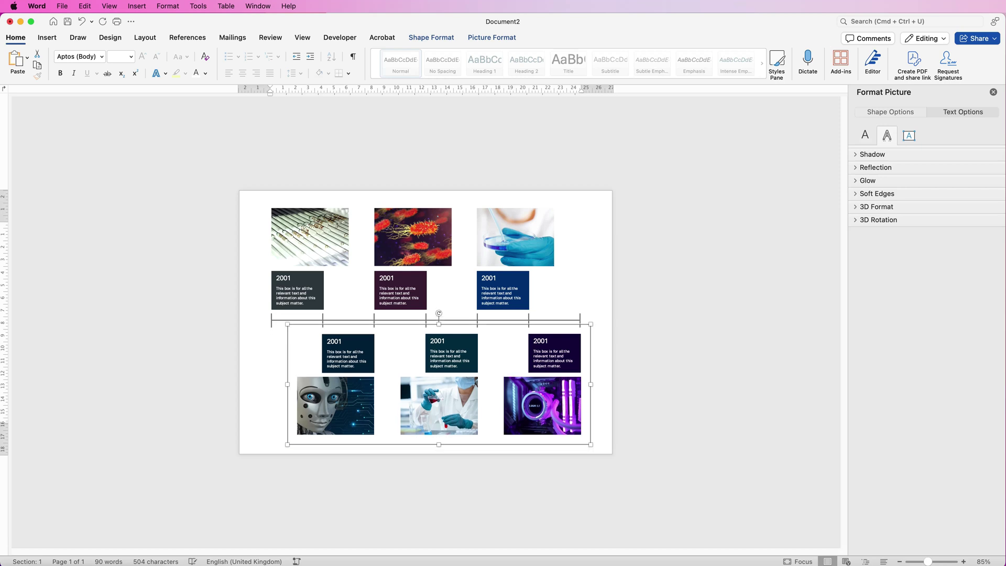
key(Up)
key(Up)
key(Escape)
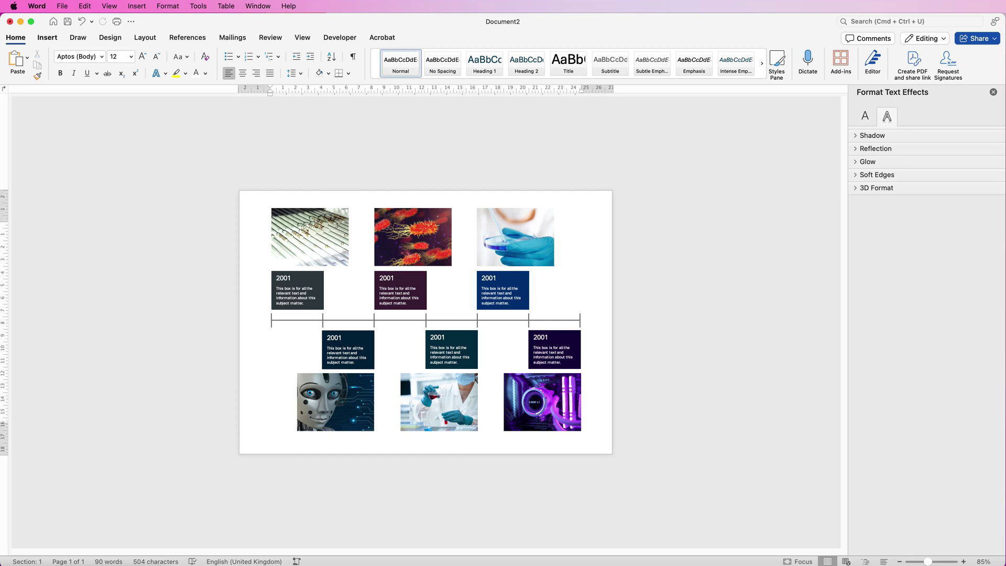
click(47, 38)
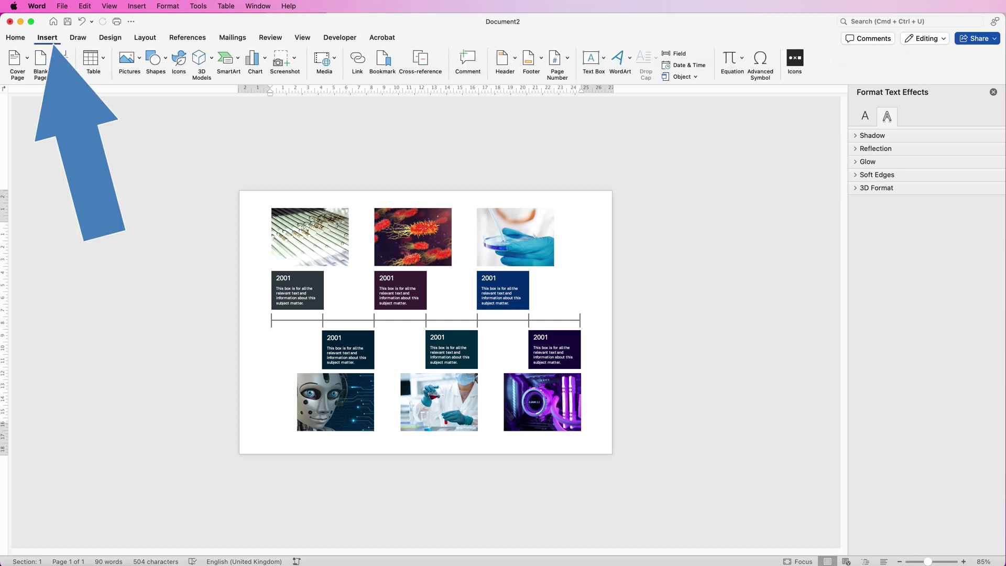
- Draw a plain rectangle covering the whole page, about 21.29 × 30.05 cm
click(155, 58)
click(154, 184)
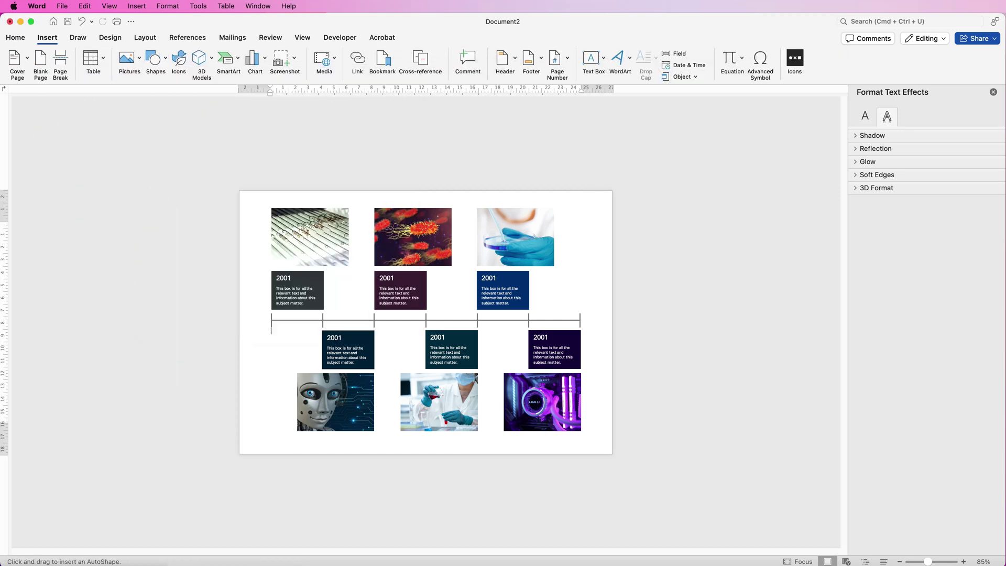
drag(240, 189, 620, 457)
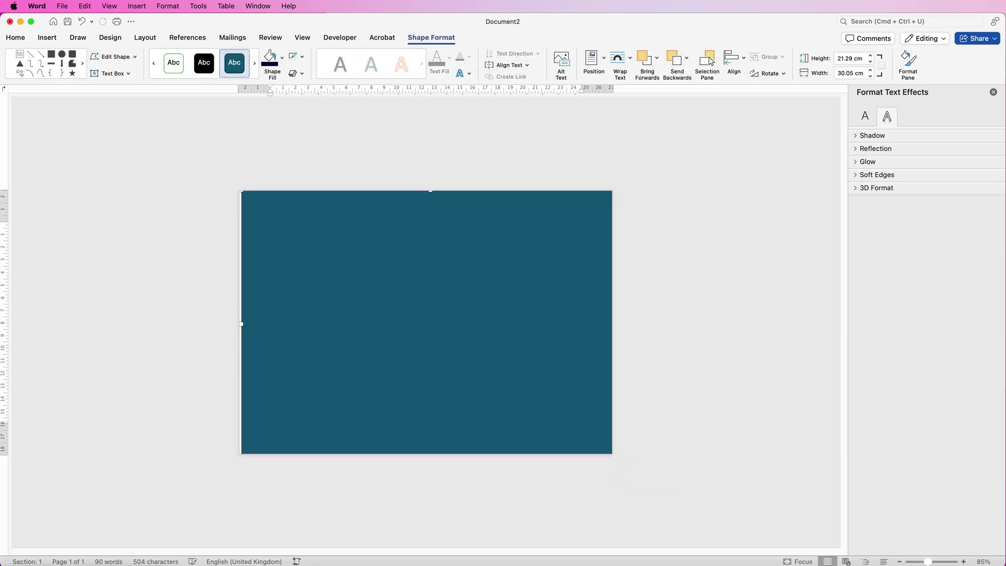
drag(558, 303, 554, 303)
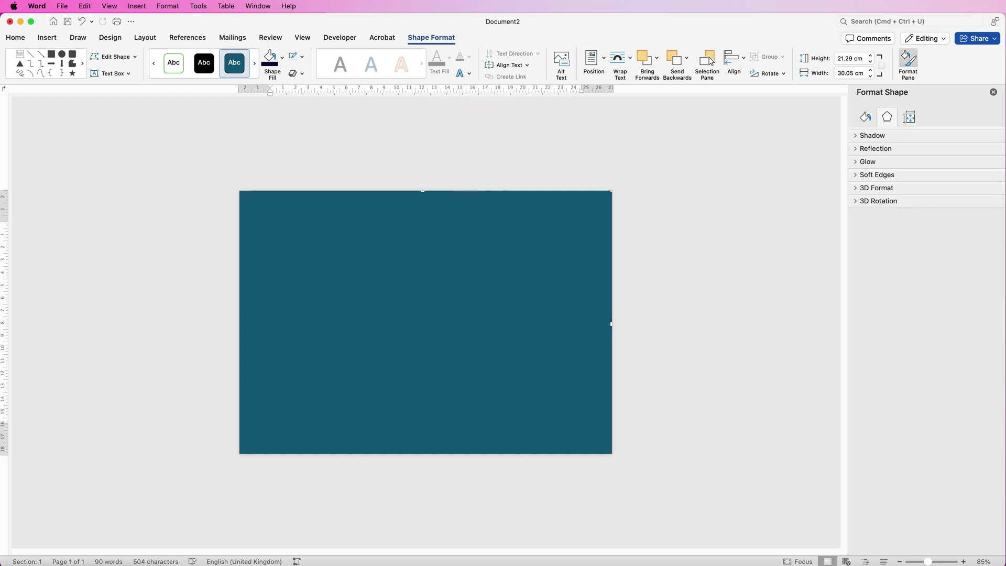
- Give the rectangle a Radial gradient fill and pick its direction
click(909, 58)
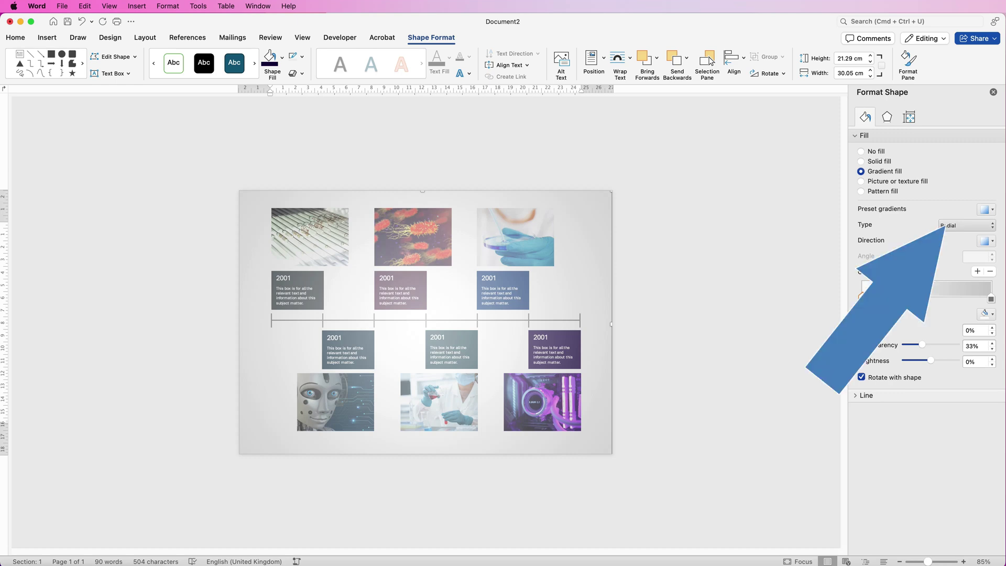
click(950, 226)
click(954, 227)
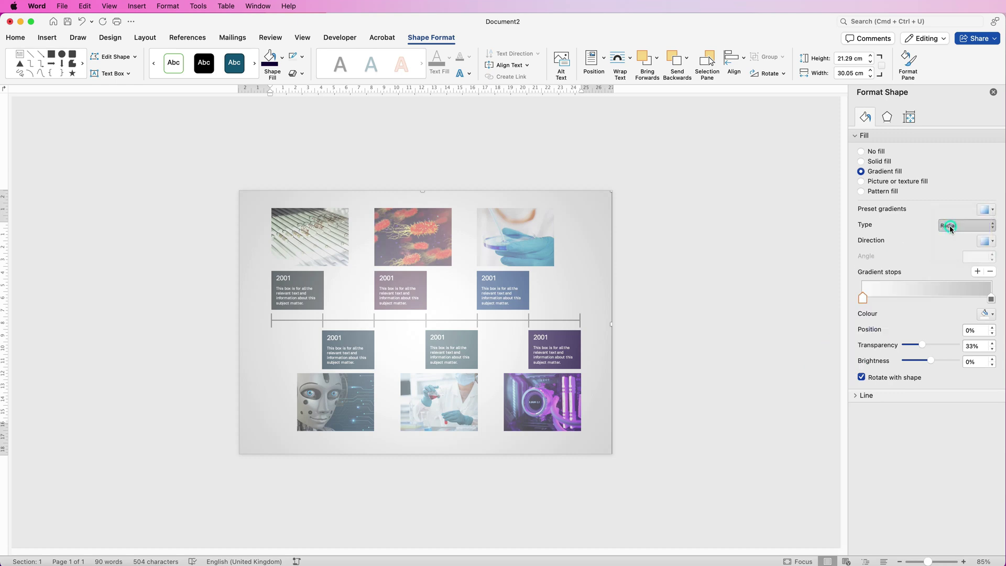
click(987, 241)
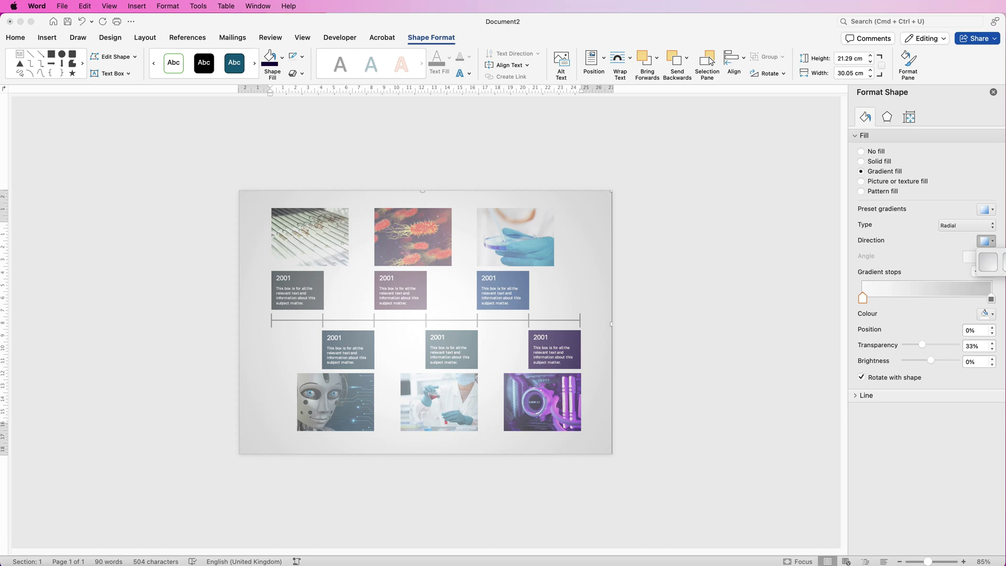
click(991, 240)
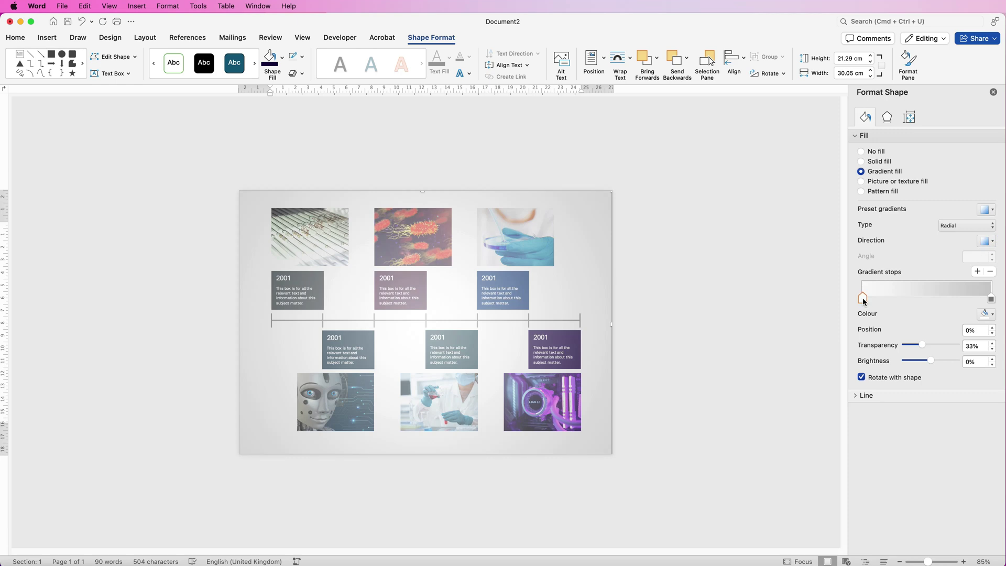
- Set the left gradient stop to white and the right stop to opaque grey
click(992, 314)
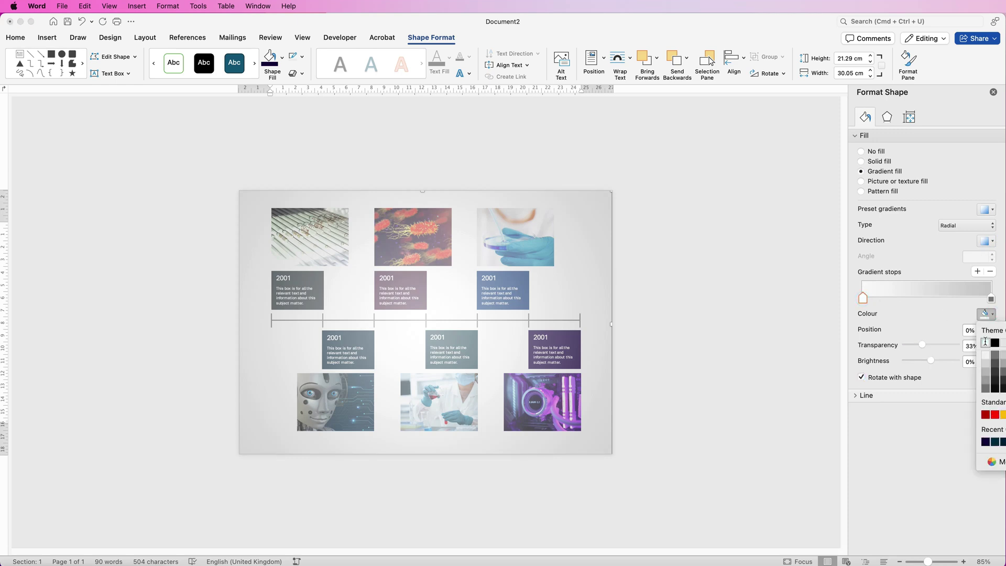
click(985, 341)
click(991, 299)
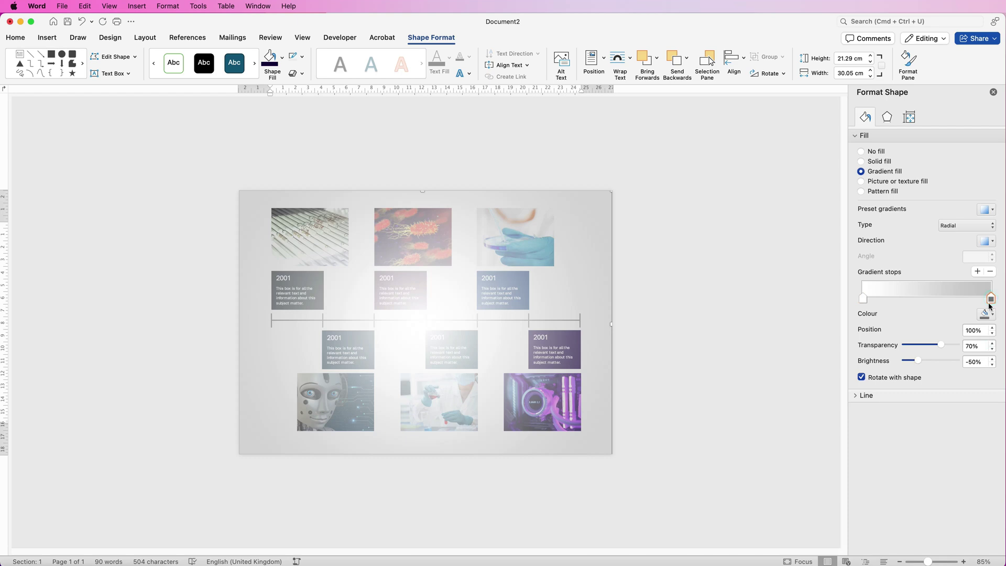
drag(941, 345, 906, 345)
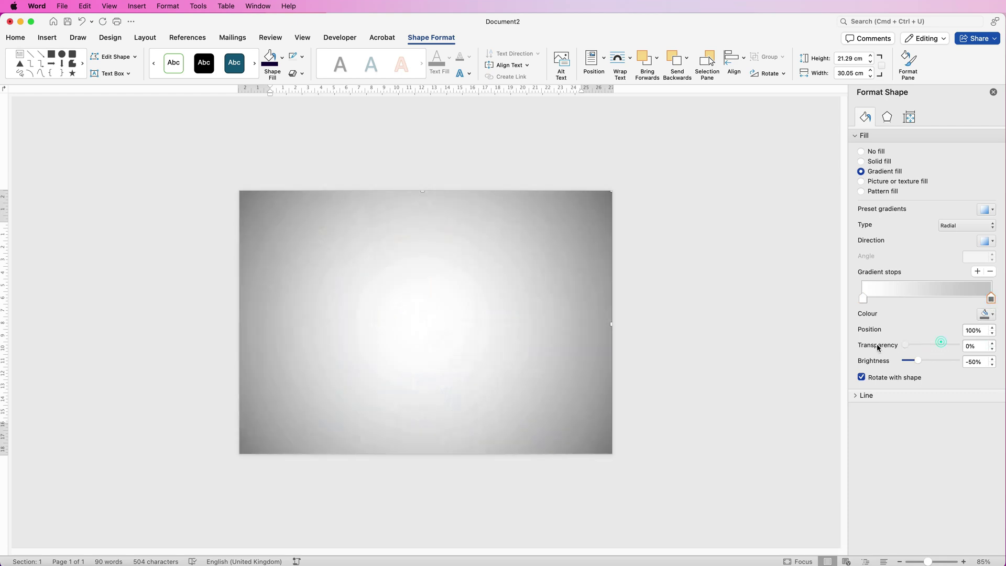
click(994, 315)
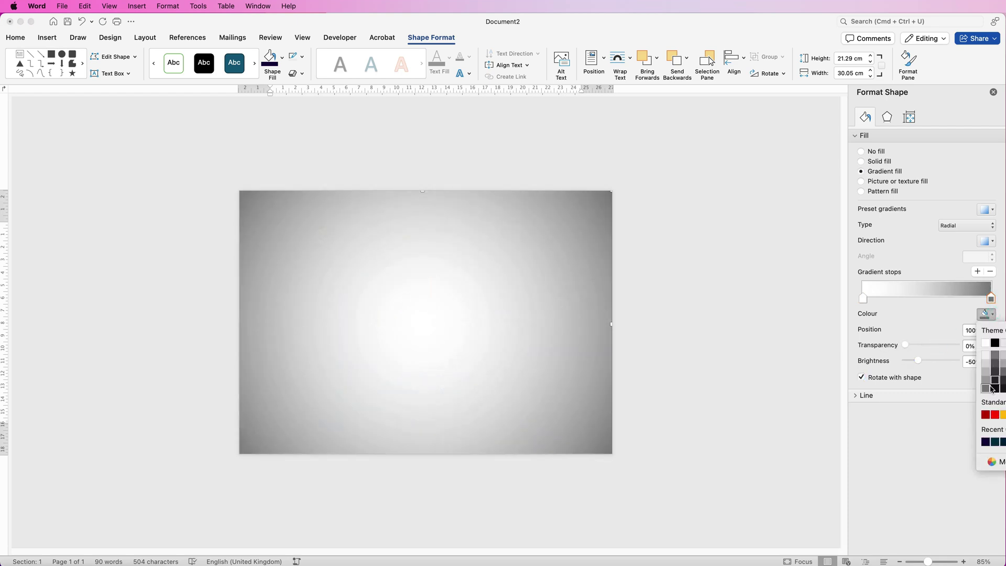
click(994, 315)
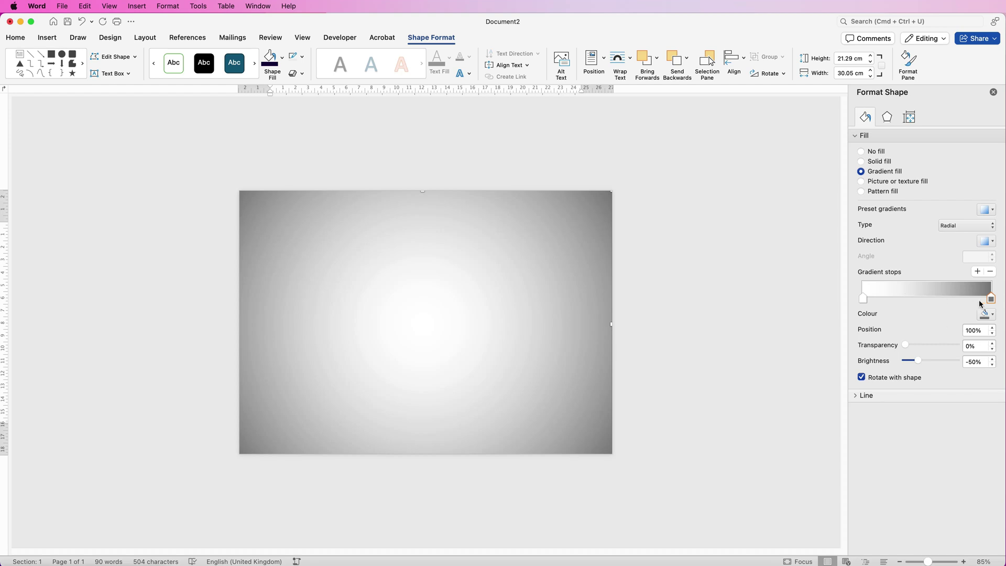
mouse_move(991, 300)
mouse_down()
mouse_move(894, 300)
mouse_move(1002, 299)
mouse_up()
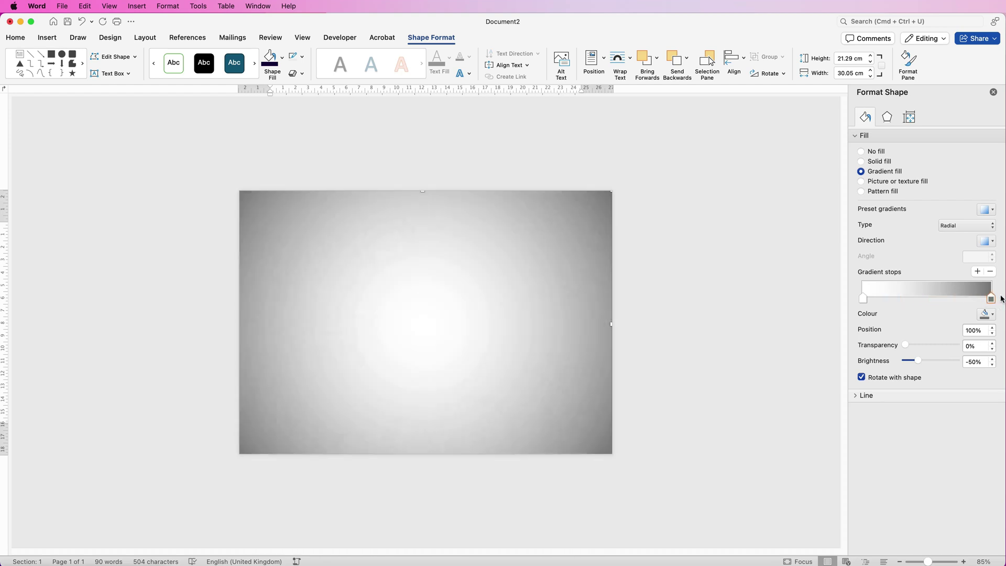
- Send the gradient rectangle to the back and set its wrapping to Behind Text
click(687, 61)
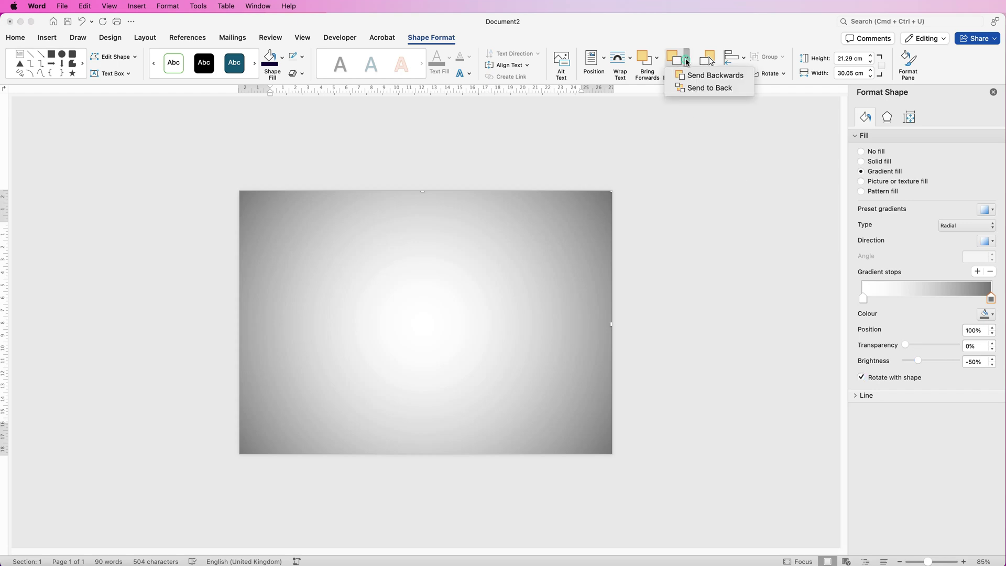
click(694, 89)
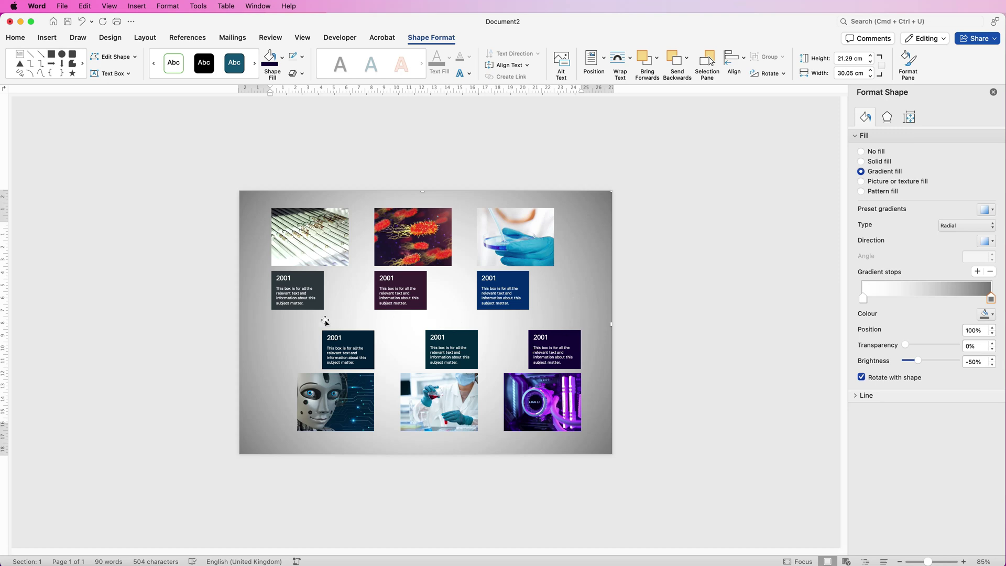
click(631, 62)
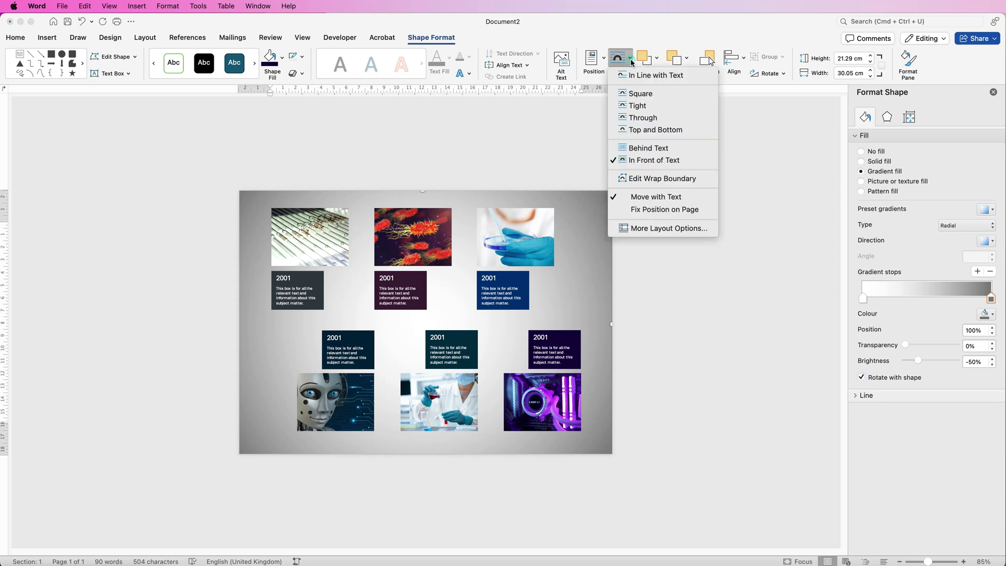
click(637, 154)
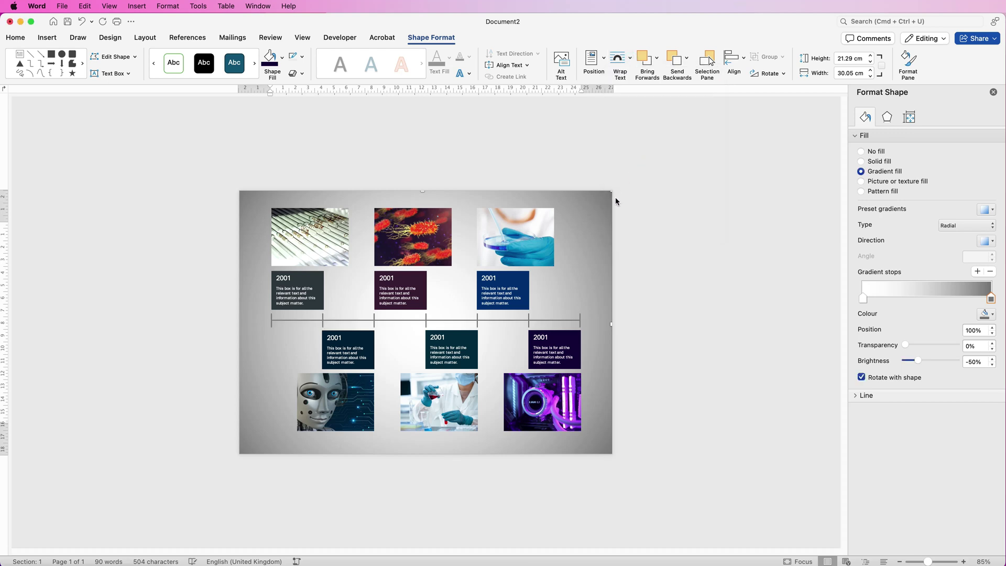
- Raise the grey right gradient stop's transparency to about 49%
click(576, 325)
drag(905, 346, 930, 346)
mouse_move(990, 299)
mouse_down()
mouse_move(955, 301)
mouse_move(1002, 311)
mouse_up()
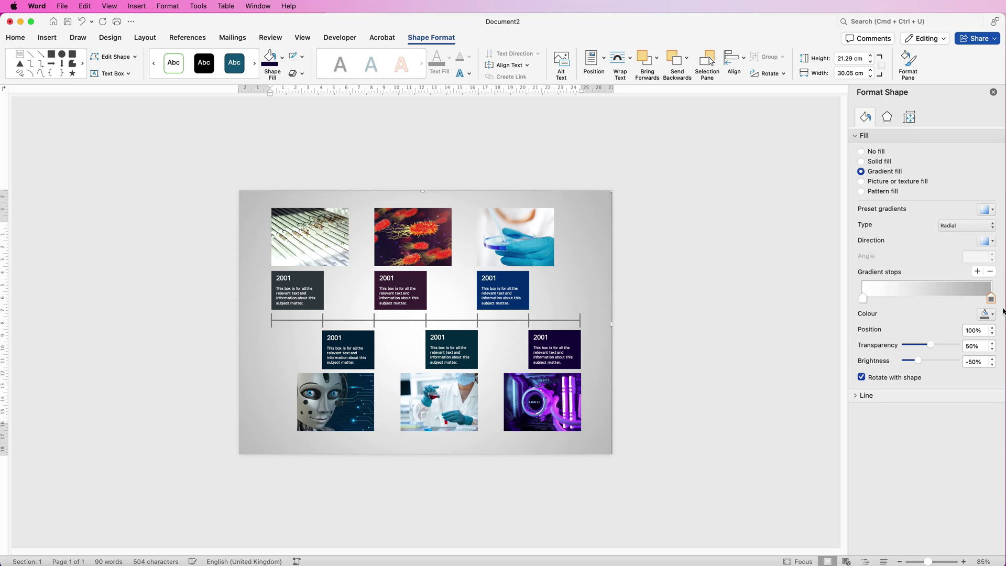
click(931, 346)
key(Escape)
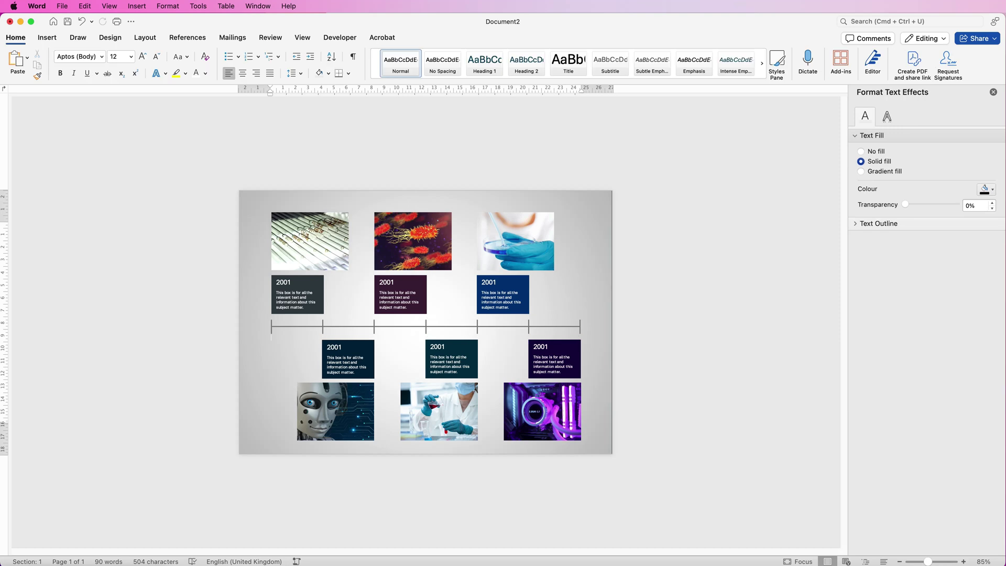